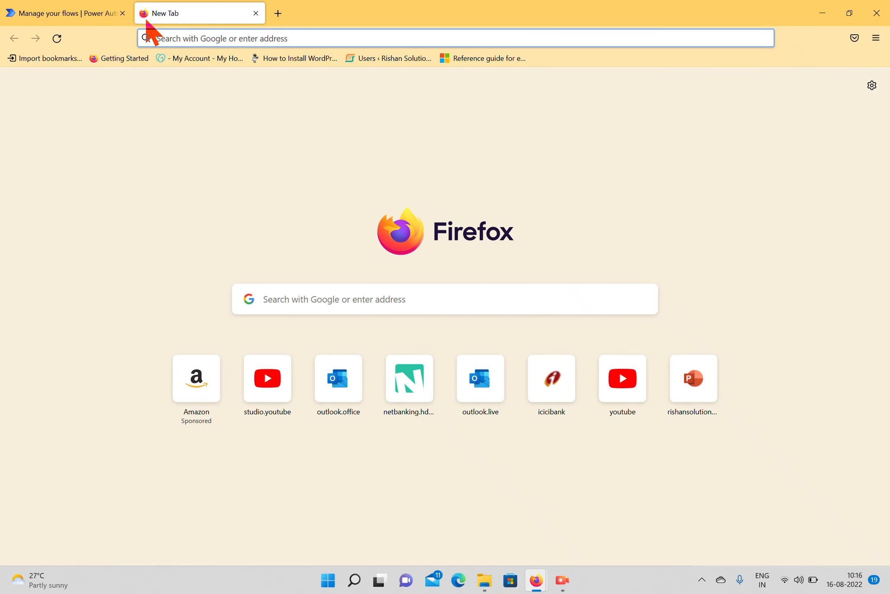
- Open the Departments list of the Modern Site For Demo SharePoint site in the new browser tab
type("mo")
key("BackSpace")
key("BackSpace")
key("BackSpace")
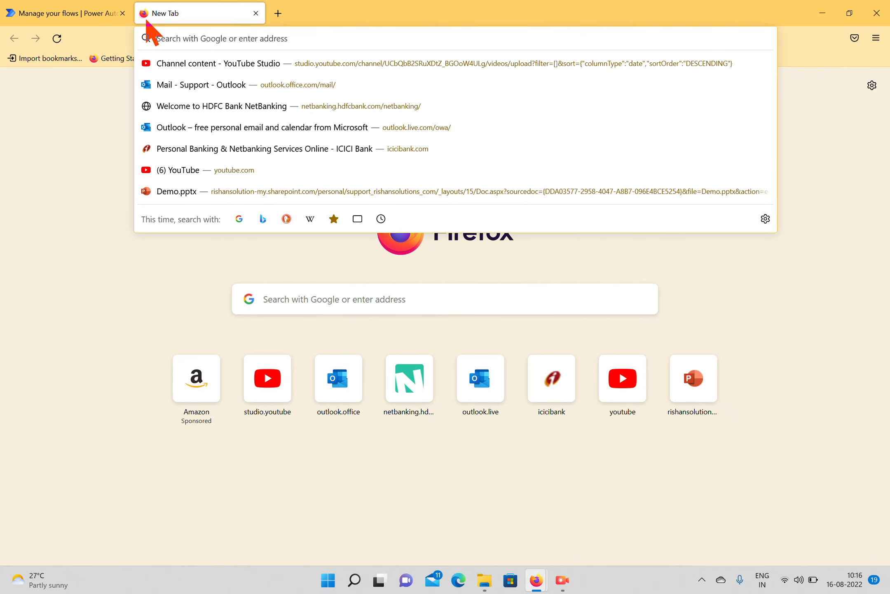
type("departme")
left_click(304, 226)
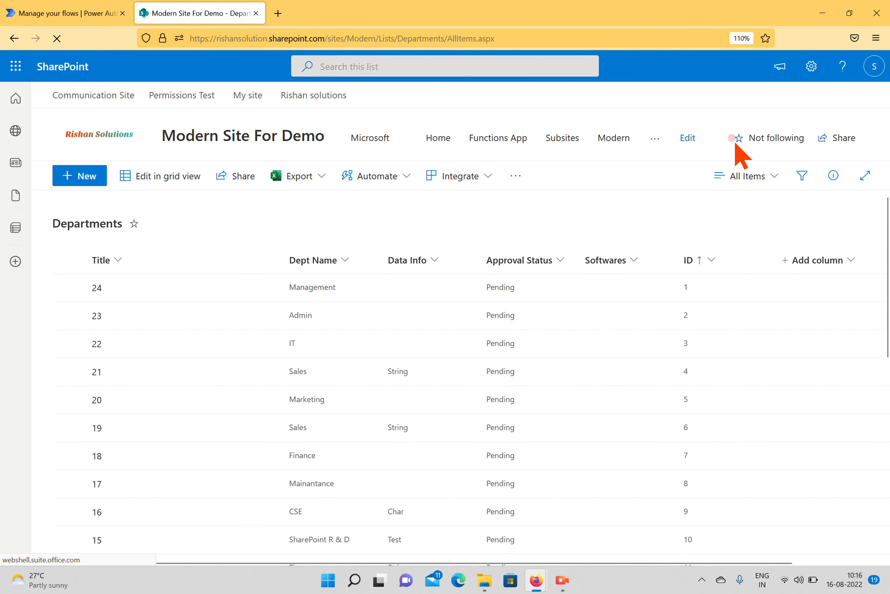
- Create a document library named SourceLibrary from the site contents, keeping it shown in site navigation
left_click(808, 74)
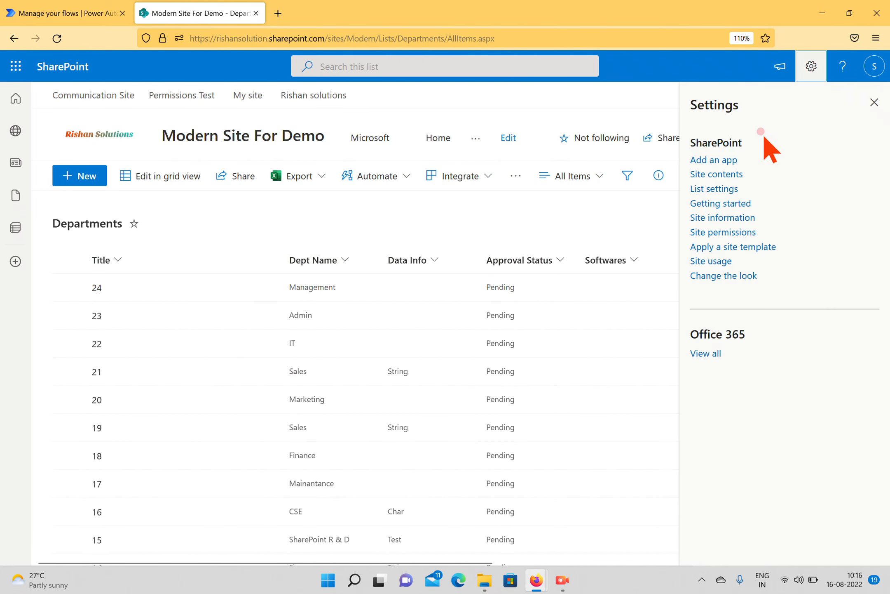
left_click(704, 174)
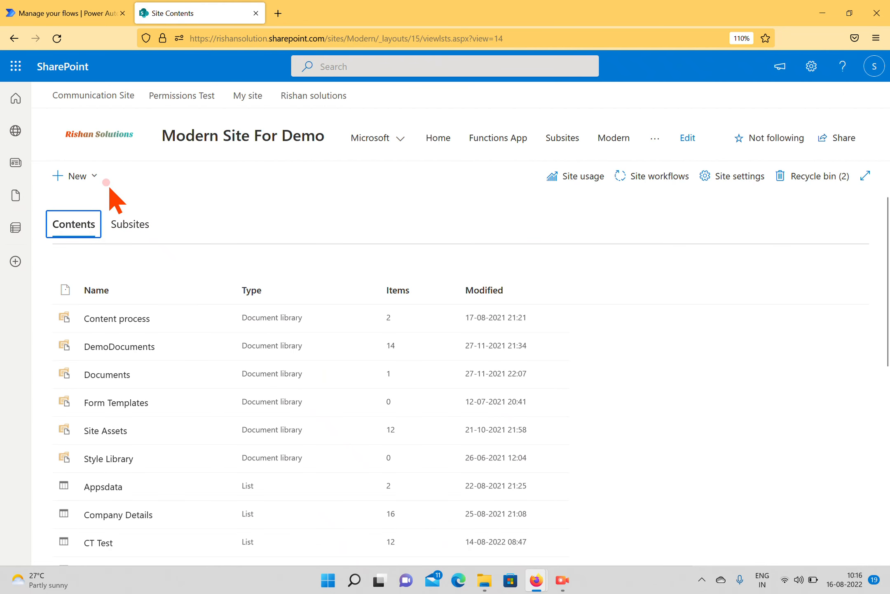
left_click(82, 173)
left_click(77, 203)
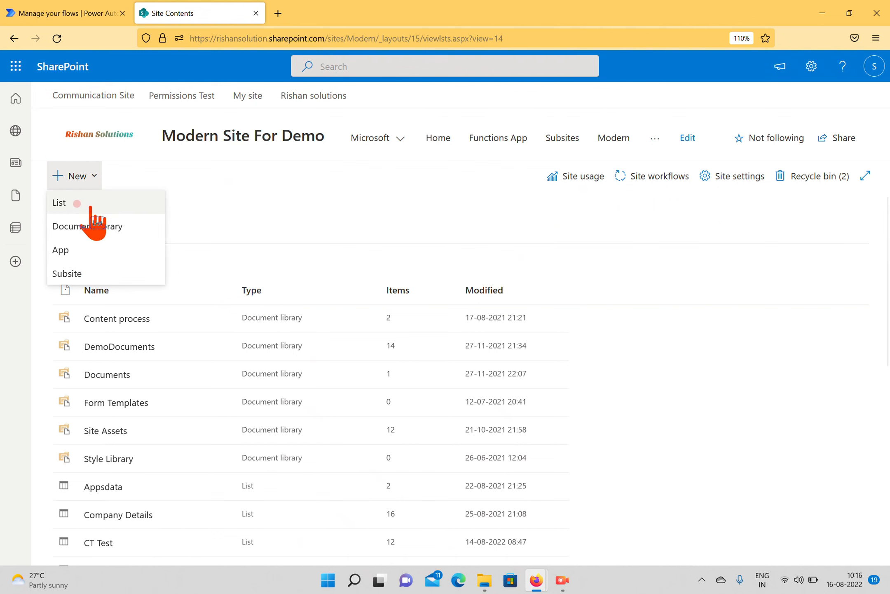
left_click(80, 226)
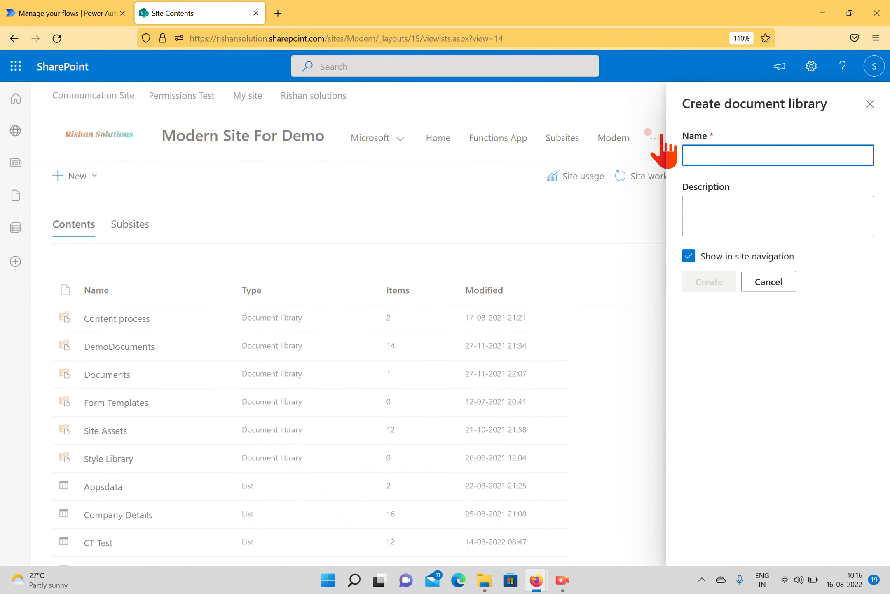
type("SourceLibrary")
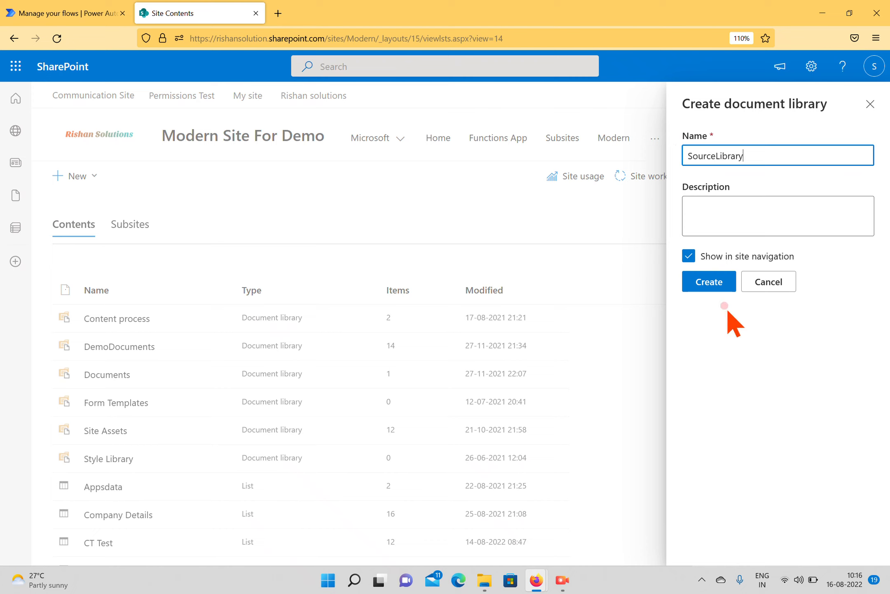
left_click(725, 280)
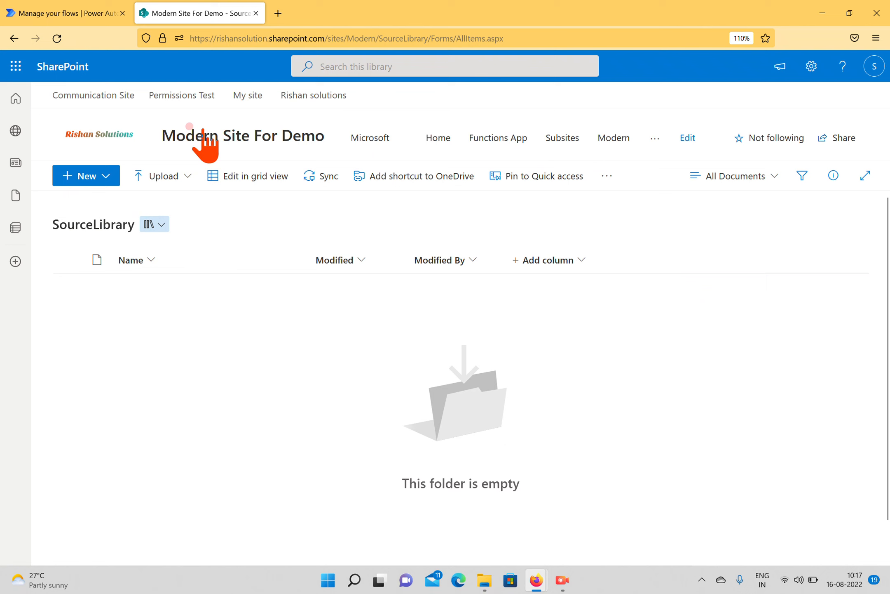
- Create a second document library named DestinationLibrary from the site contents
left_click(811, 66)
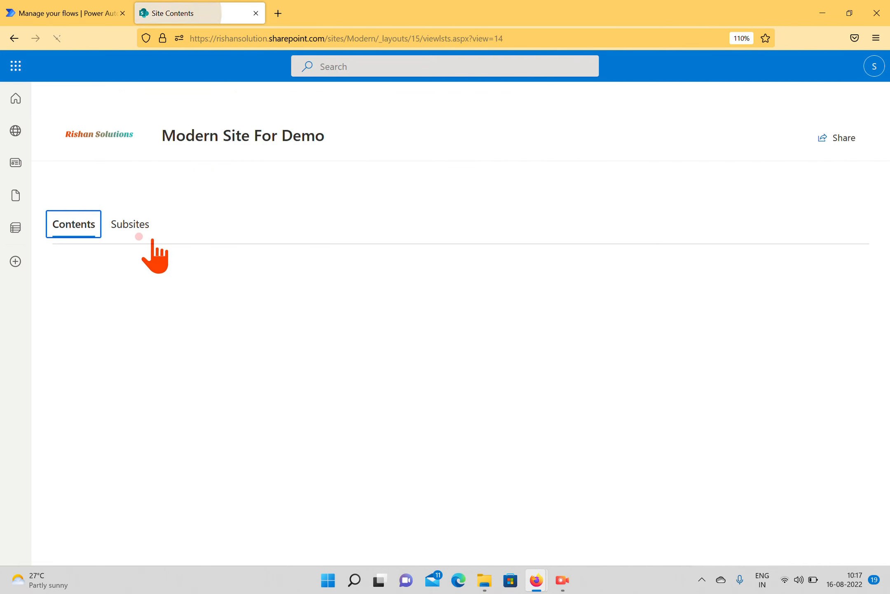
left_click(84, 178)
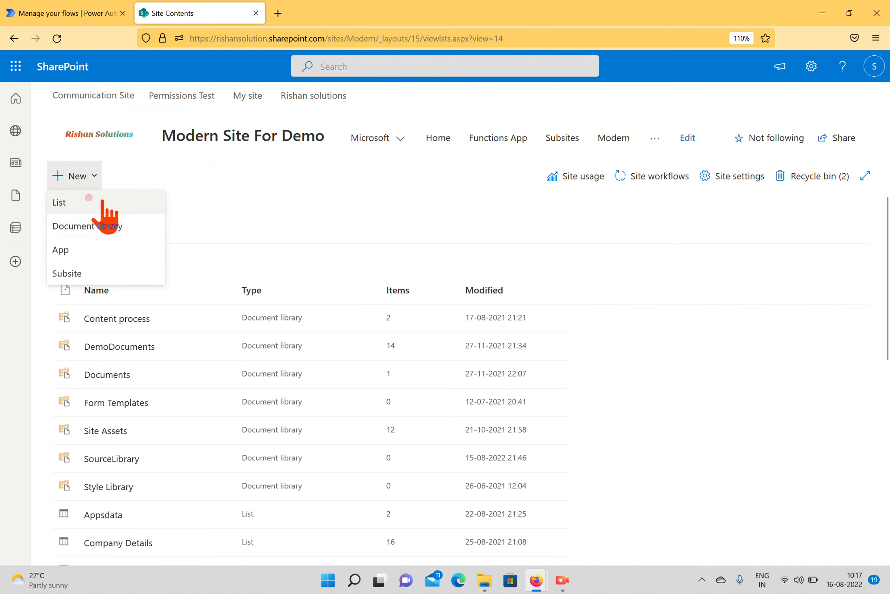
left_click(98, 226)
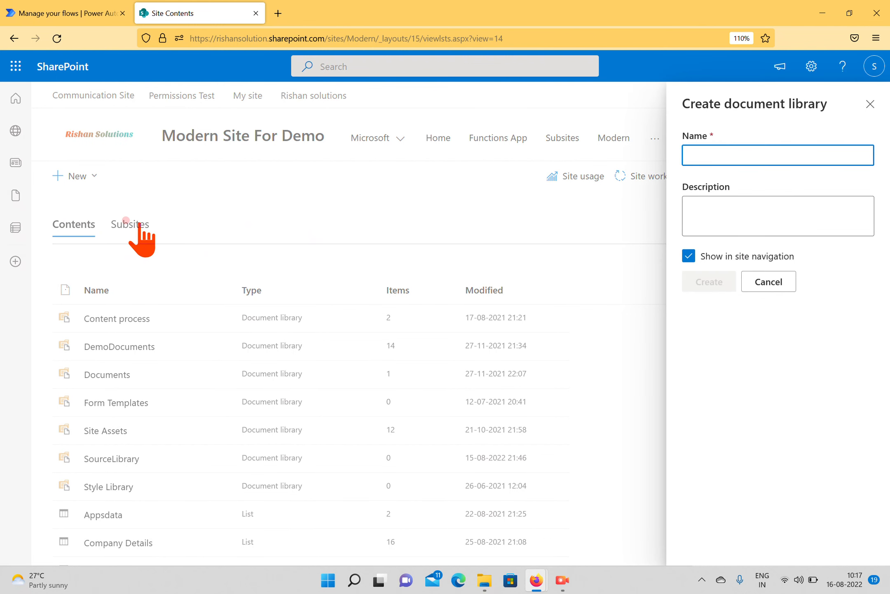
type("DestinationLibrary")
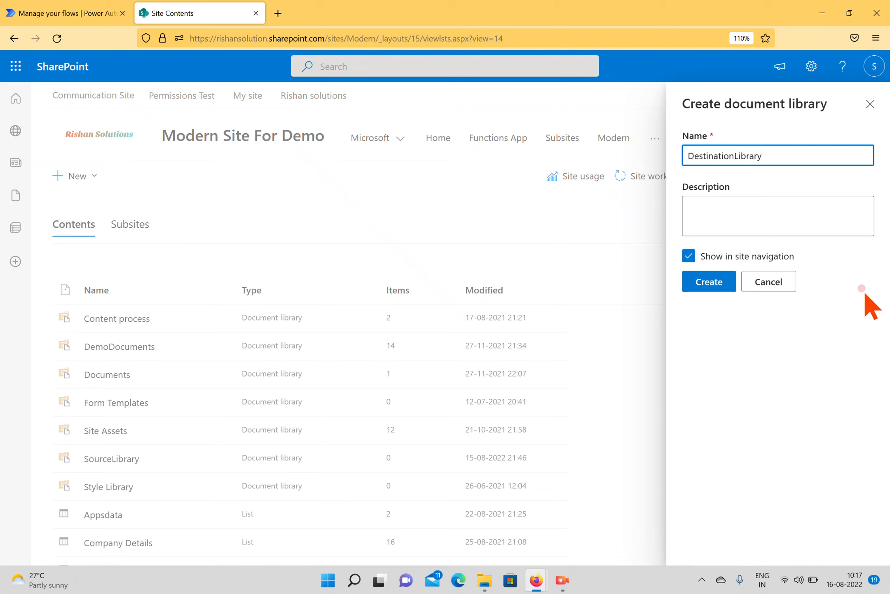
left_click(716, 286)
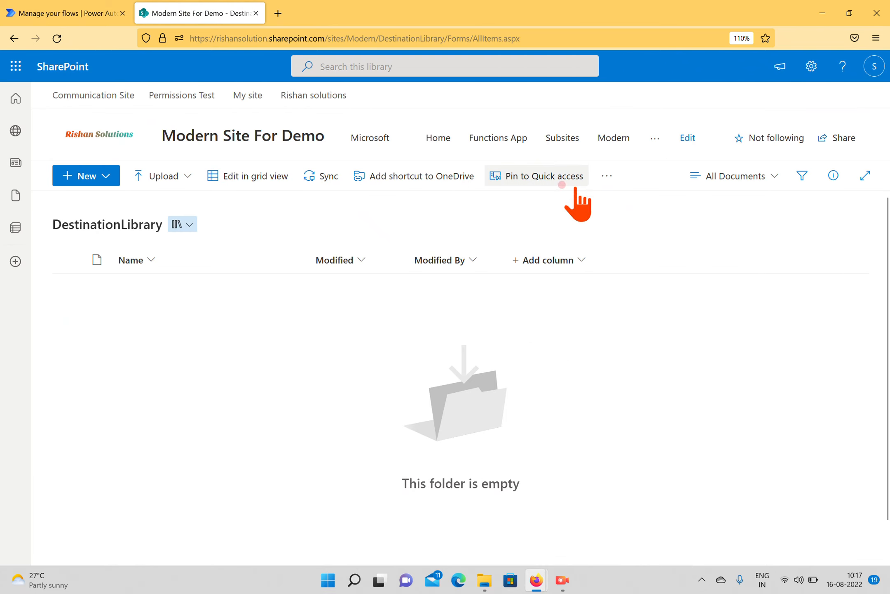
- Create a new Word document in SourceLibrary containing the text "This is for Flow demo"
left_click(655, 138)
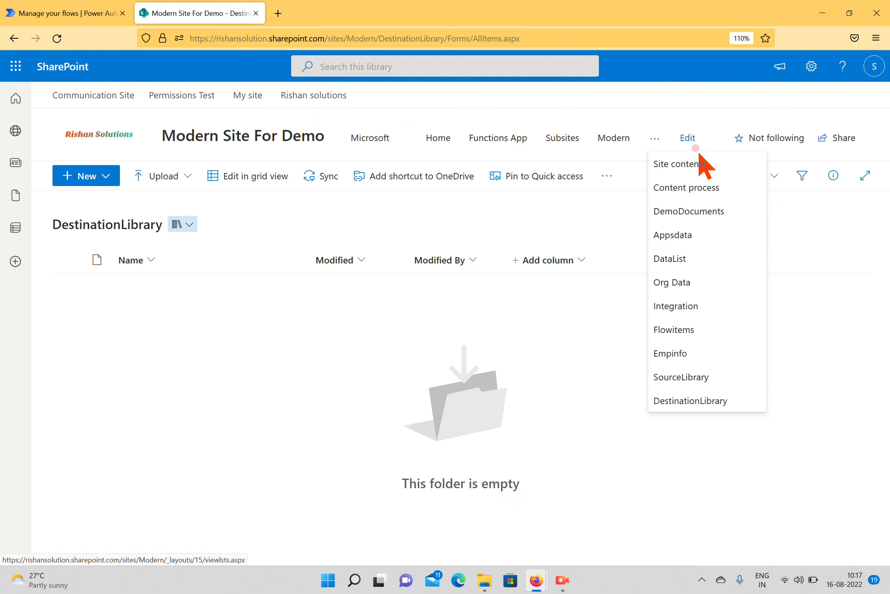
left_click(689, 381)
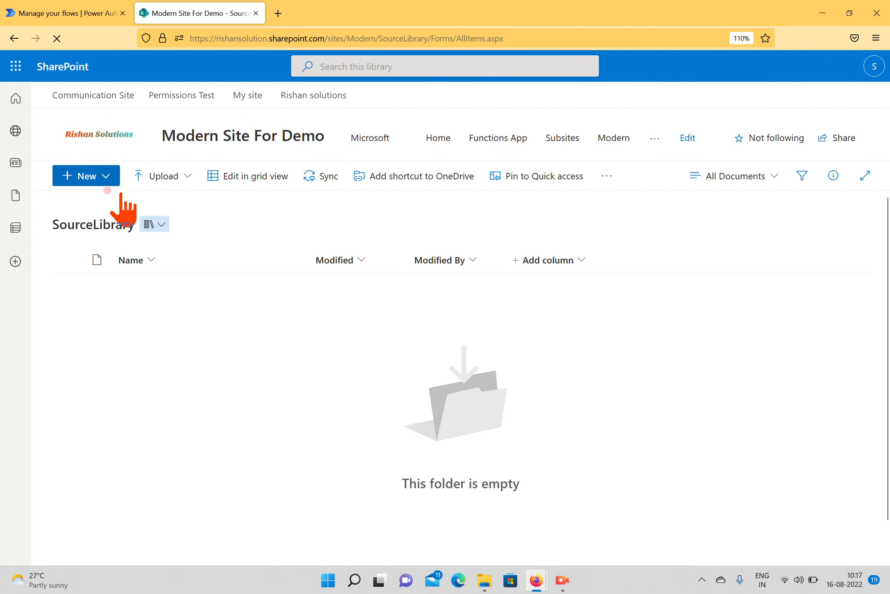
left_click(99, 181)
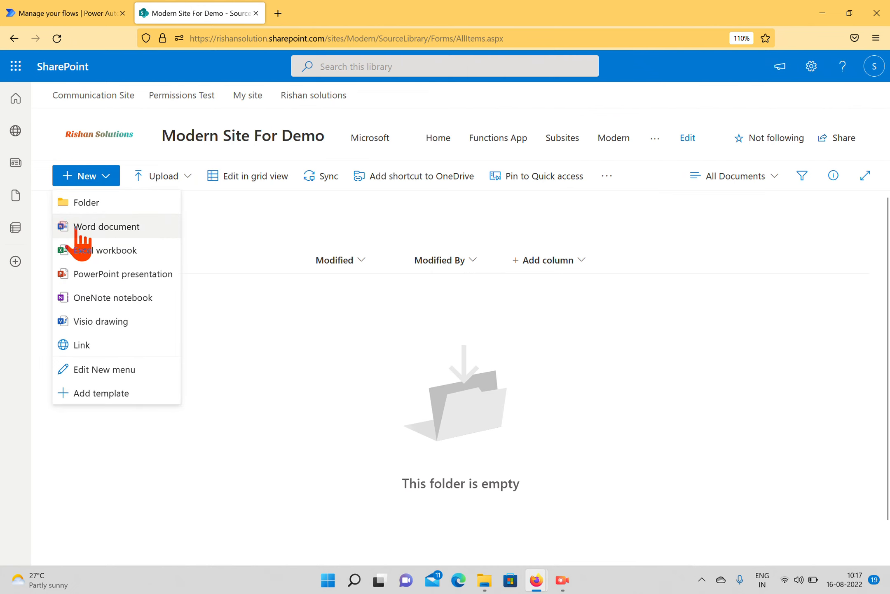
left_click(89, 225)
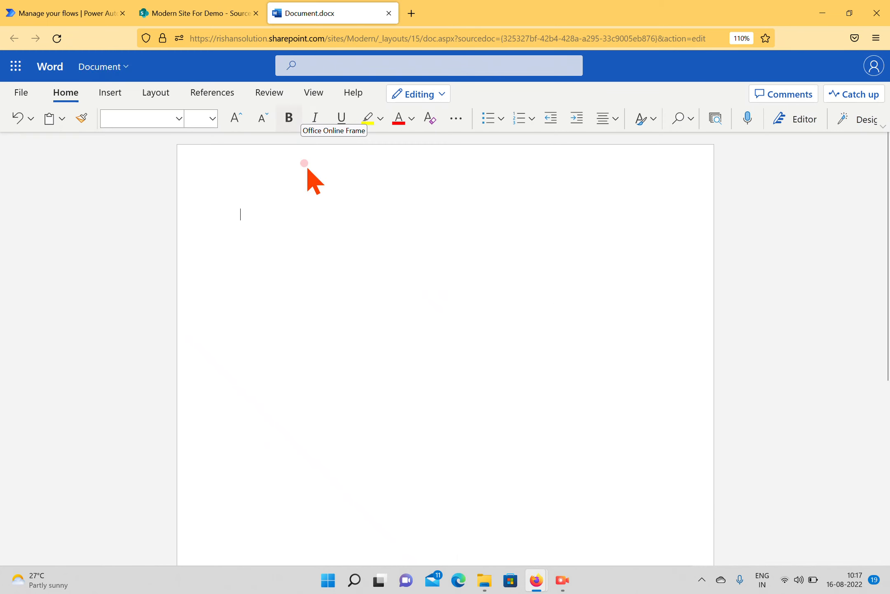
type("is is for Flow demo")
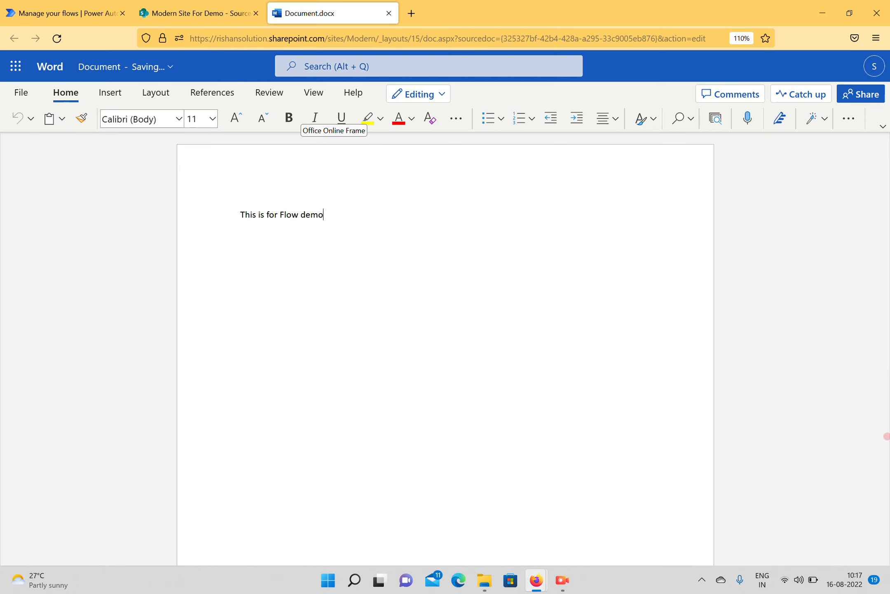
- Rename the Word document as TestDoc1, close it and refresh the SourceLibrary file listing
left_click(101, 68)
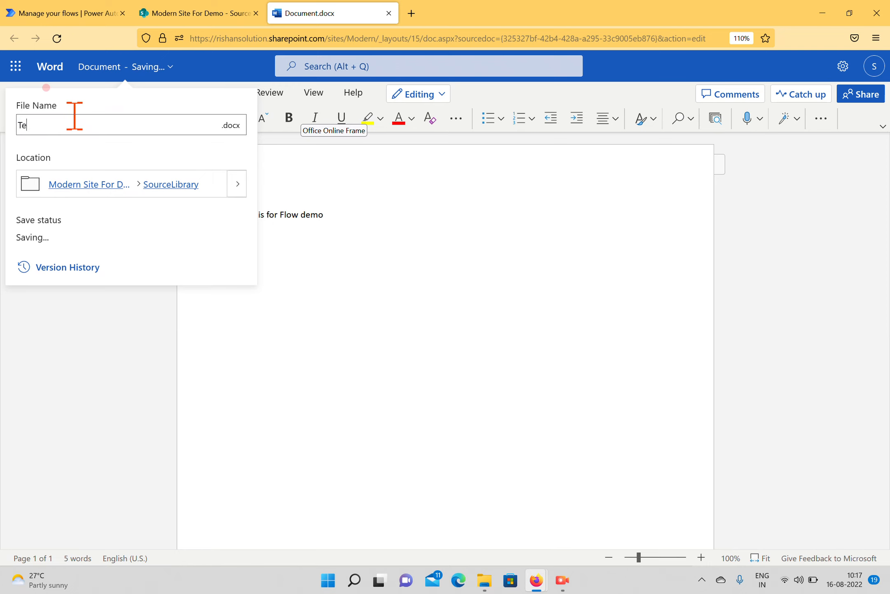
type("TestDoc1")
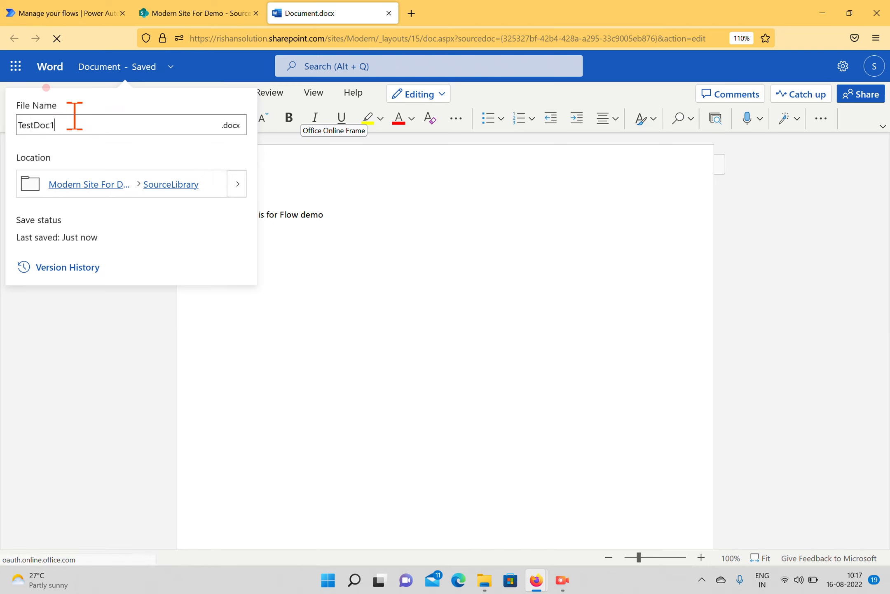
left_click(443, 364)
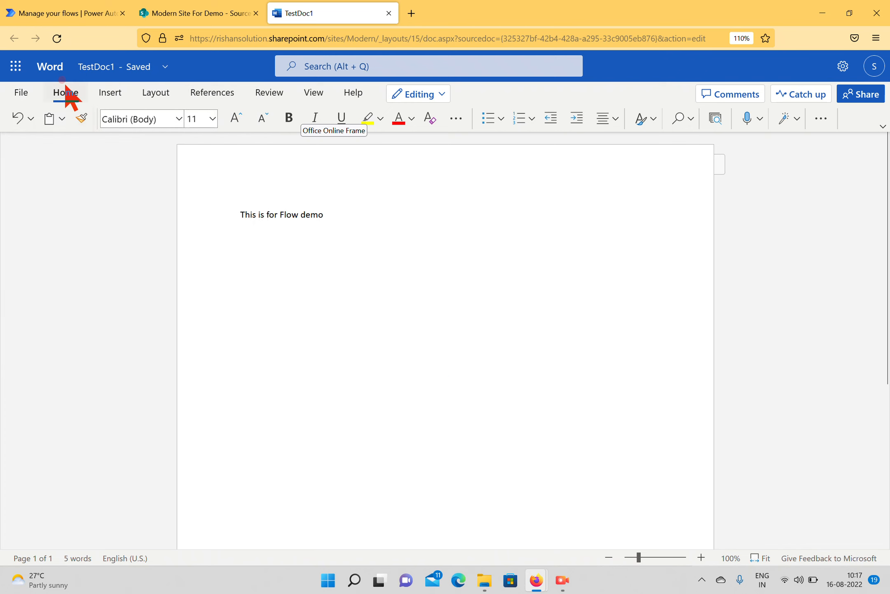
left_click(389, 13)
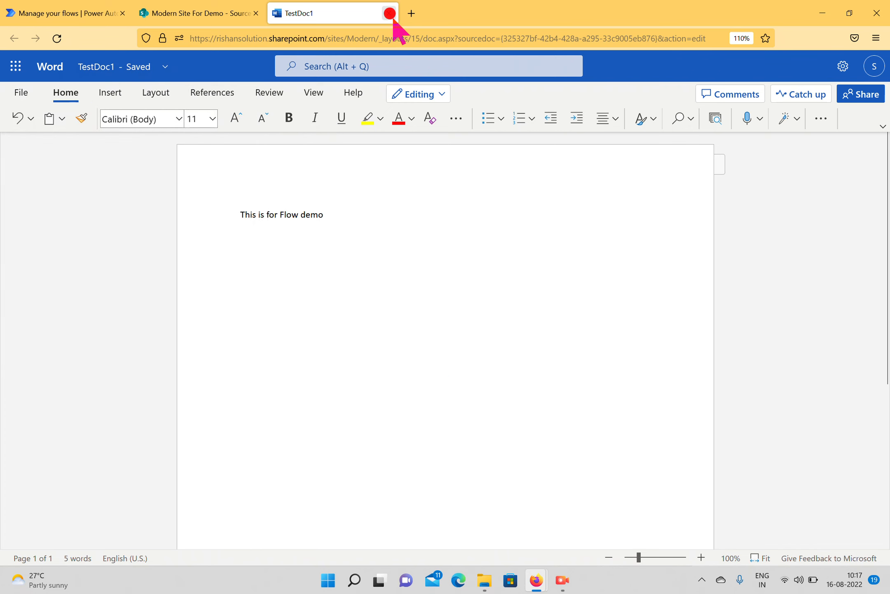
left_click(308, 189)
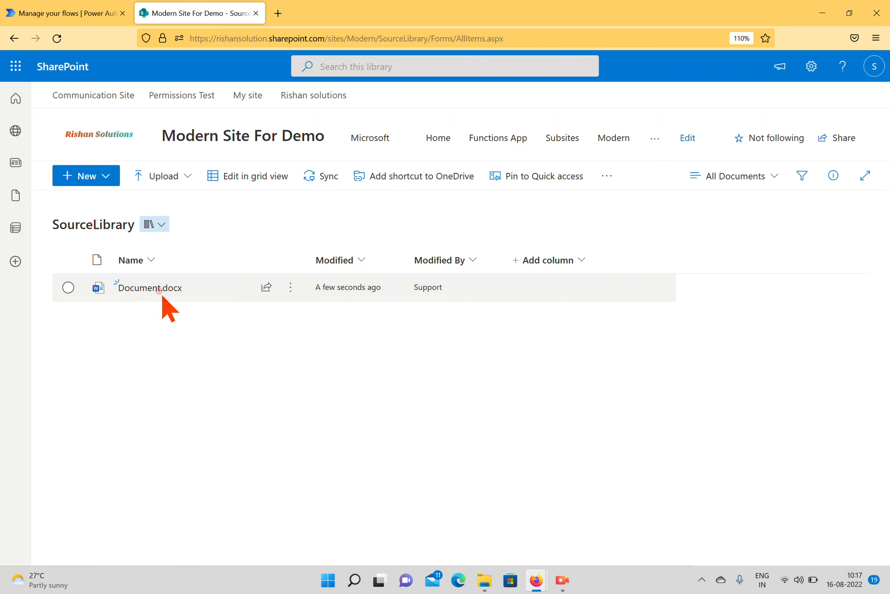
left_click(50, 44)
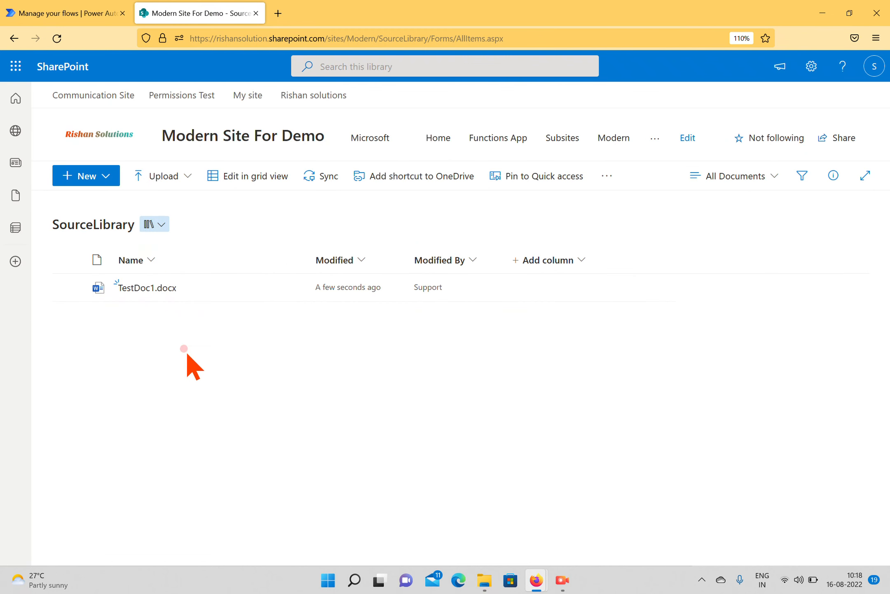
- Switch to Power Automate and create an instant cloud flow named DocFlow with the SharePoint trigger "For a selected file"
left_click(82, 14)
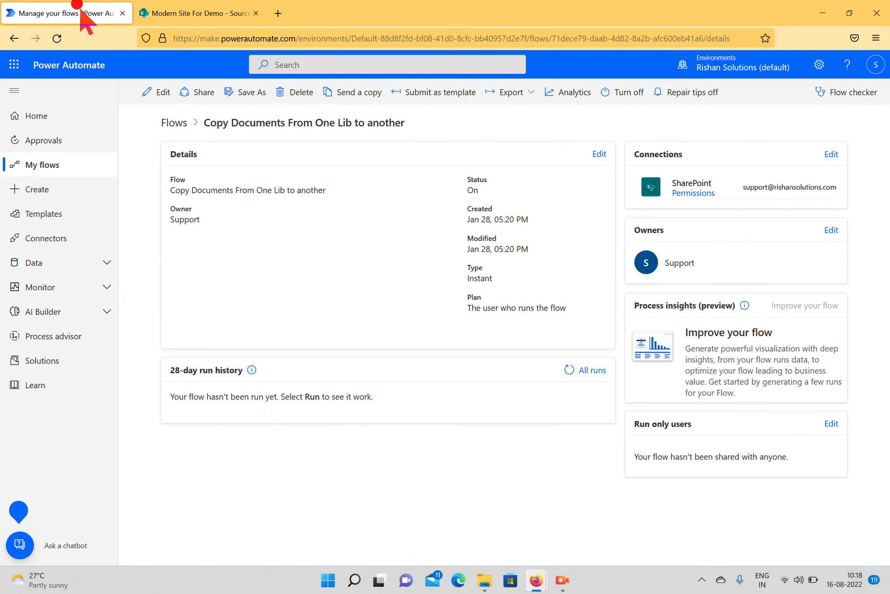
left_click(48, 190)
left_click(317, 218)
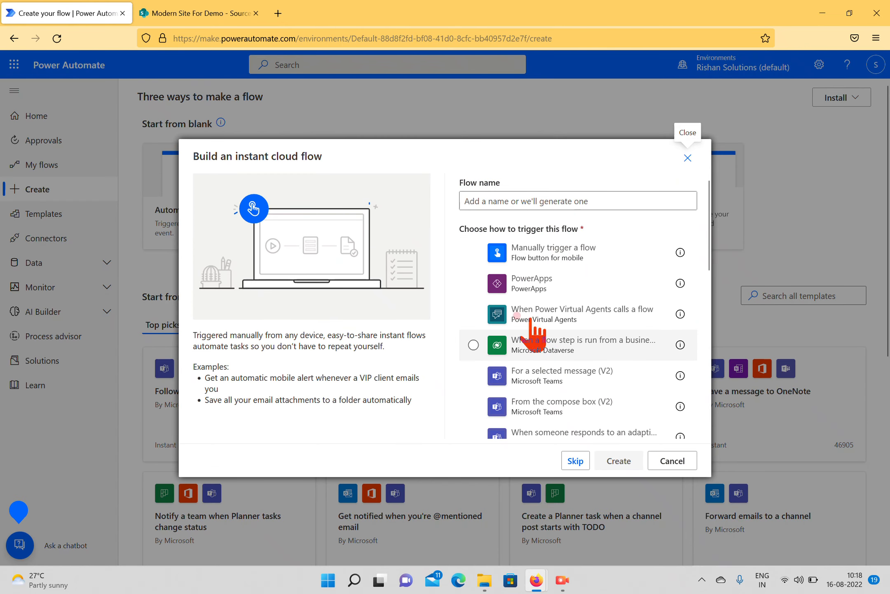
scroll(573, 318, "down", 5)
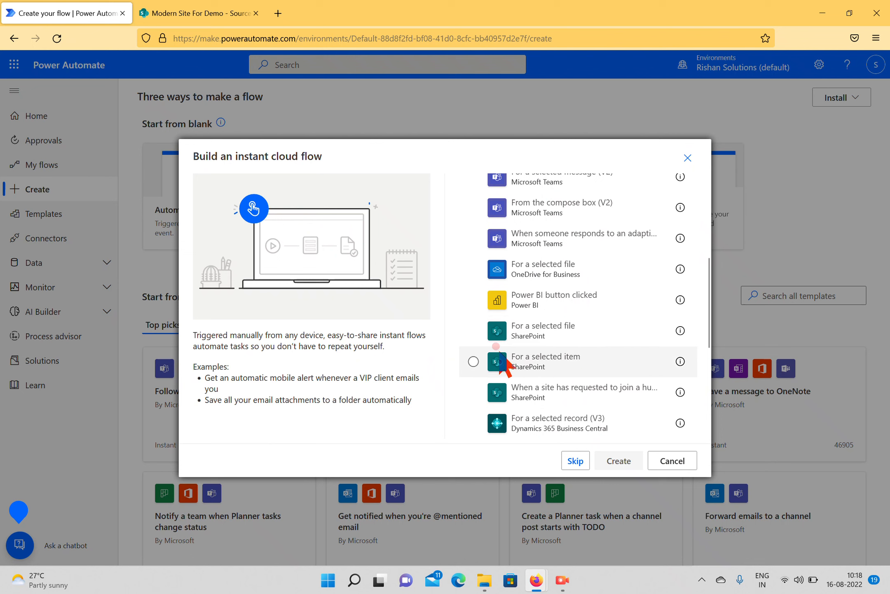
left_click(473, 330)
scroll(577, 355, "up", 5)
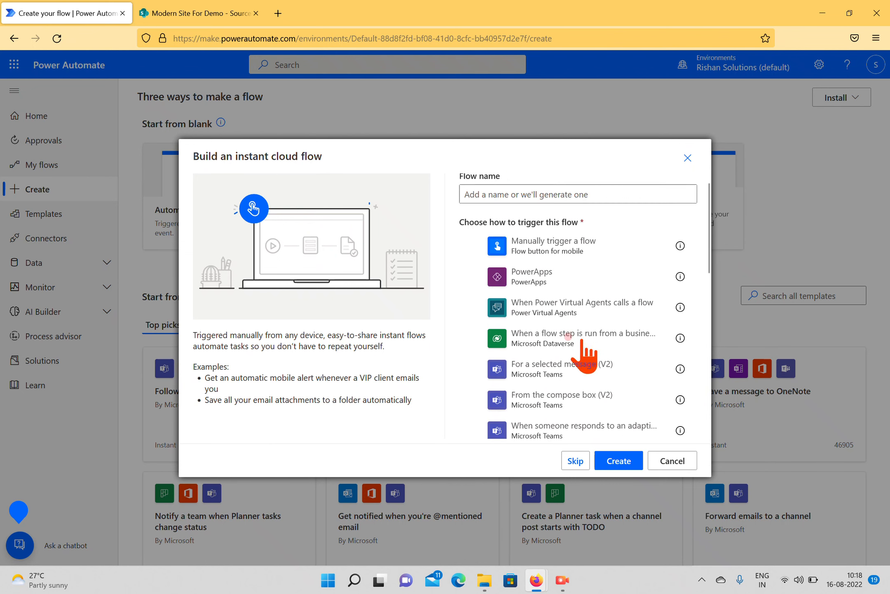
left_click(540, 201)
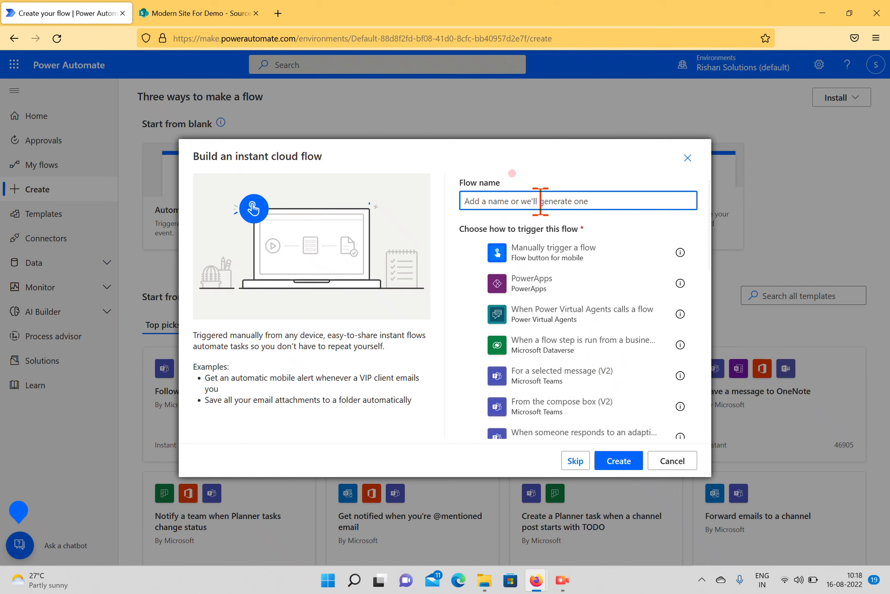
type("DocFlow")
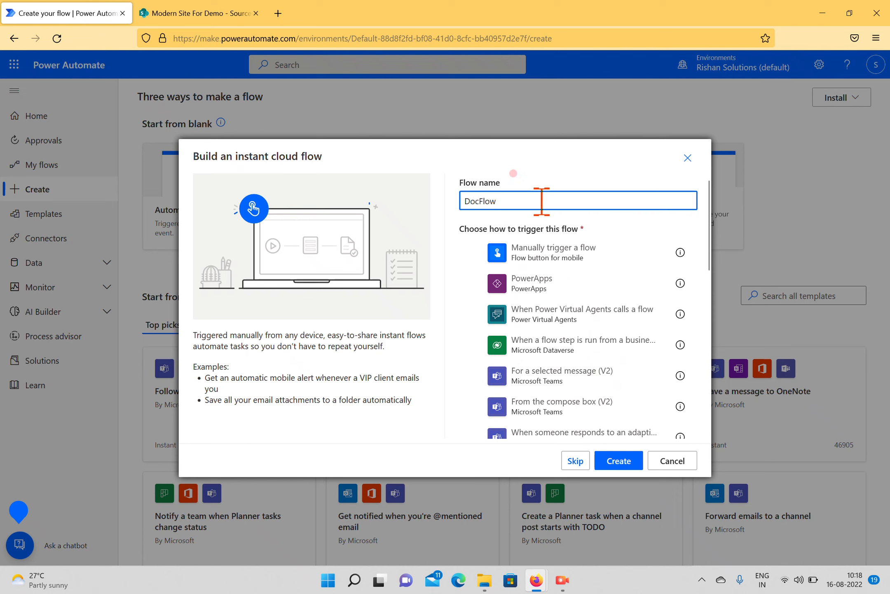
mouse_move(536, 580)
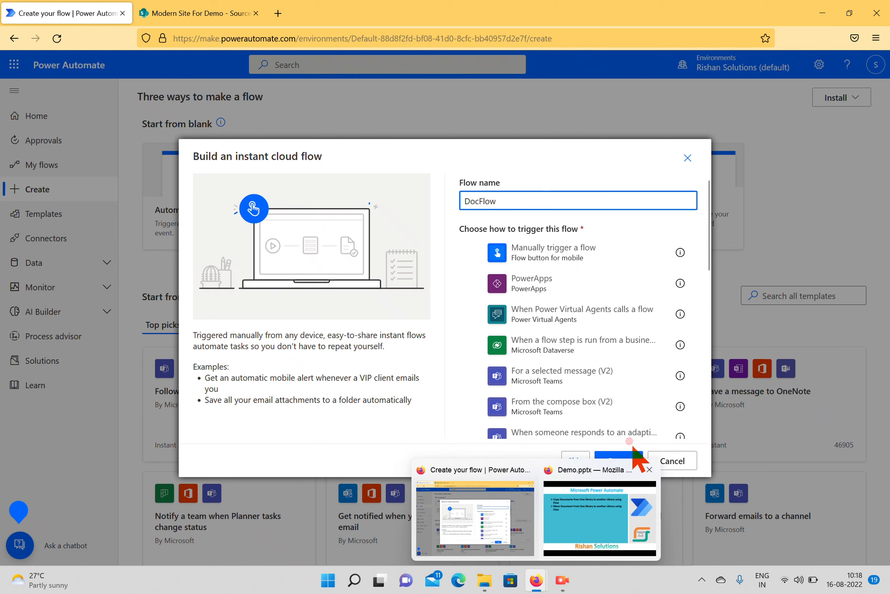
left_click(625, 464)
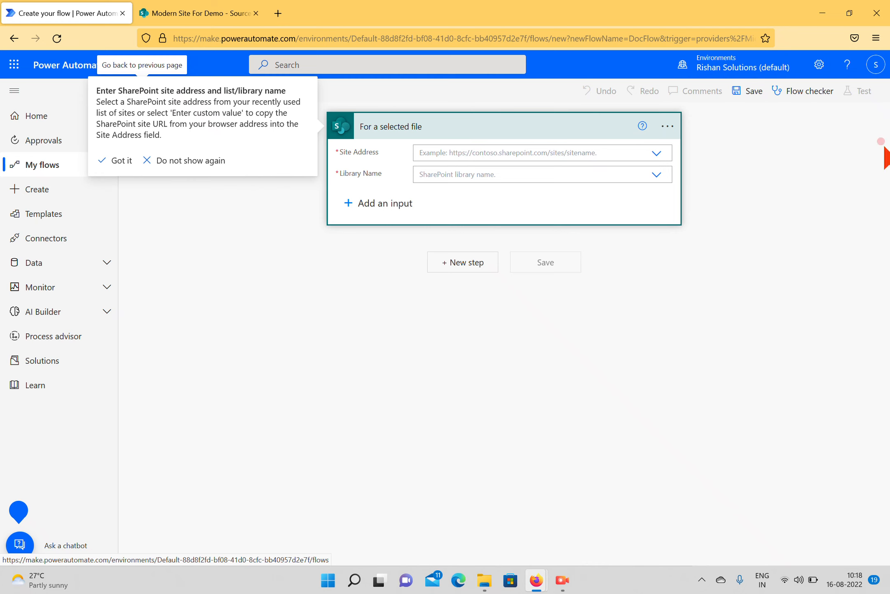
- Set the "For a selected file" trigger to the Modern Site For Demo site and the SourceLibrary library
left_click(657, 154)
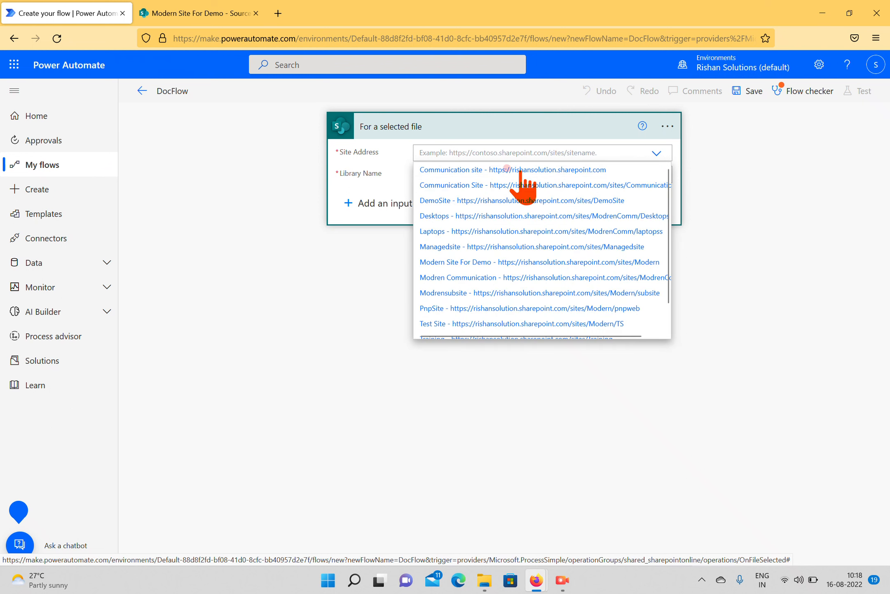
left_click(507, 263)
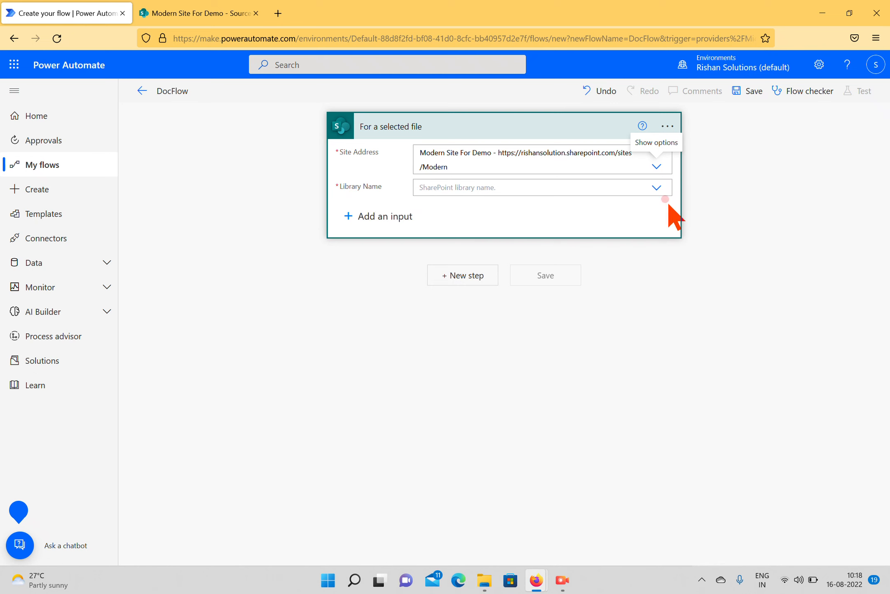
left_click(656, 188)
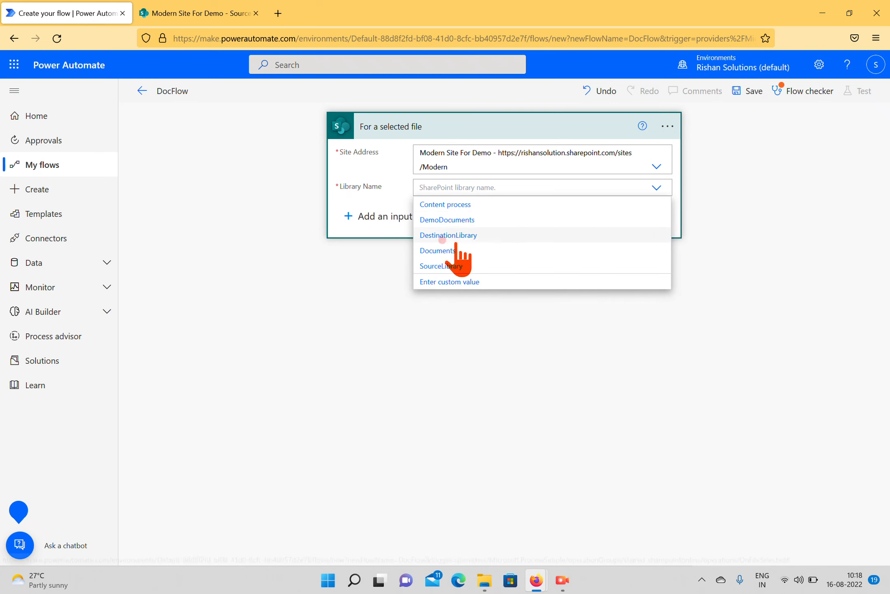
left_click(444, 263)
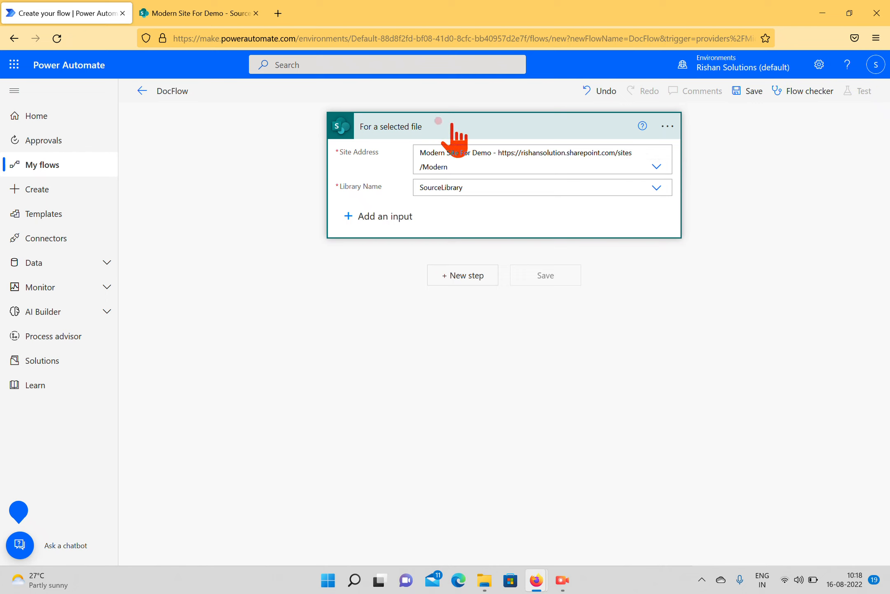
- Add a new step after the trigger using the SharePoint "Copy file" action, found by searching for "Copy"
left_click(457, 279)
left_click(415, 198)
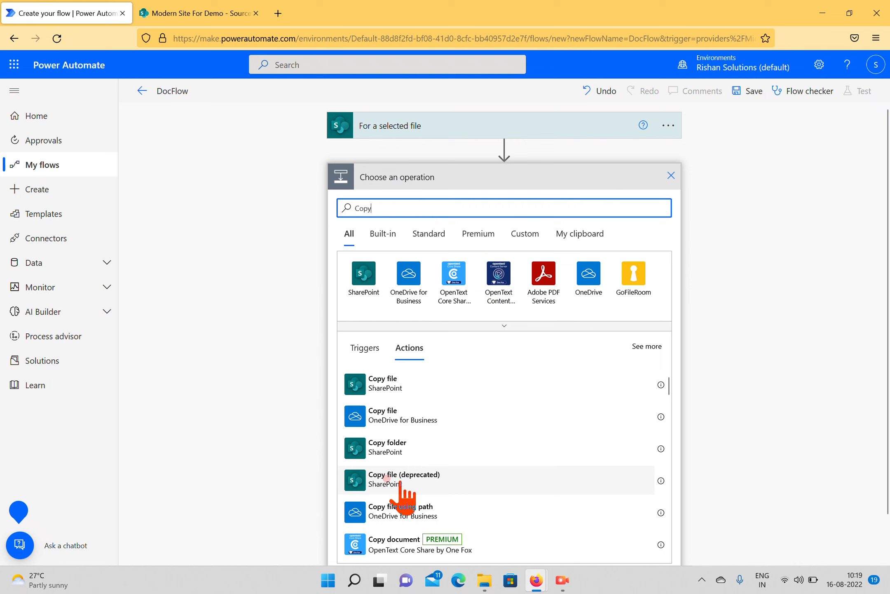
scroll(453, 446, "down", 3)
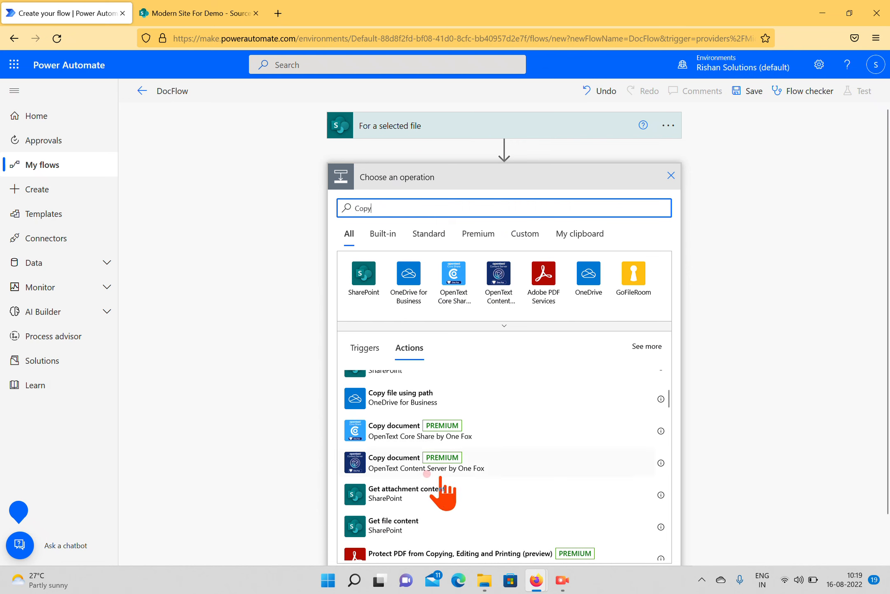
scroll(441, 479, "up", 3)
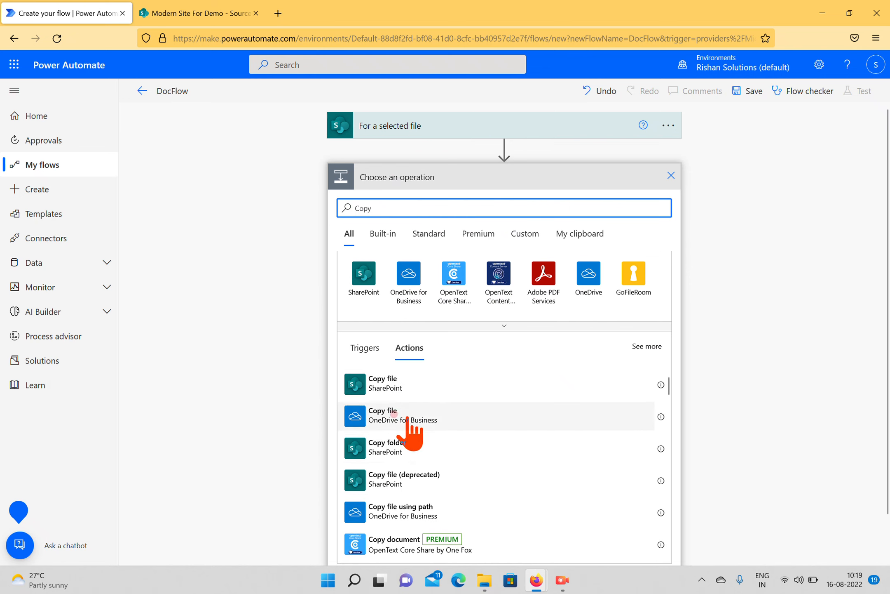
left_click(381, 381)
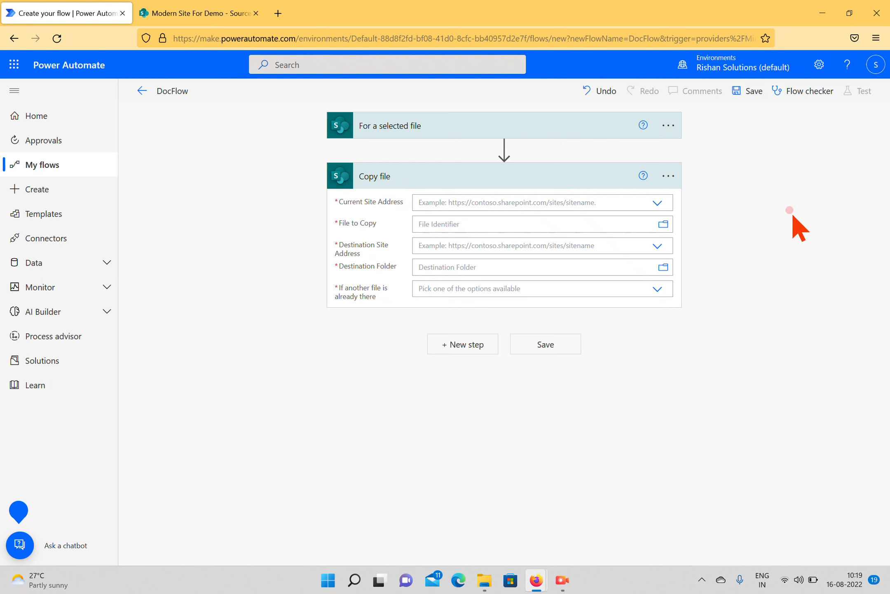
- In the Copy file action, set the current site to Modern Site For Demo and the file to copy to /SourceLibrary/TestDoc1.docx
left_click(637, 203)
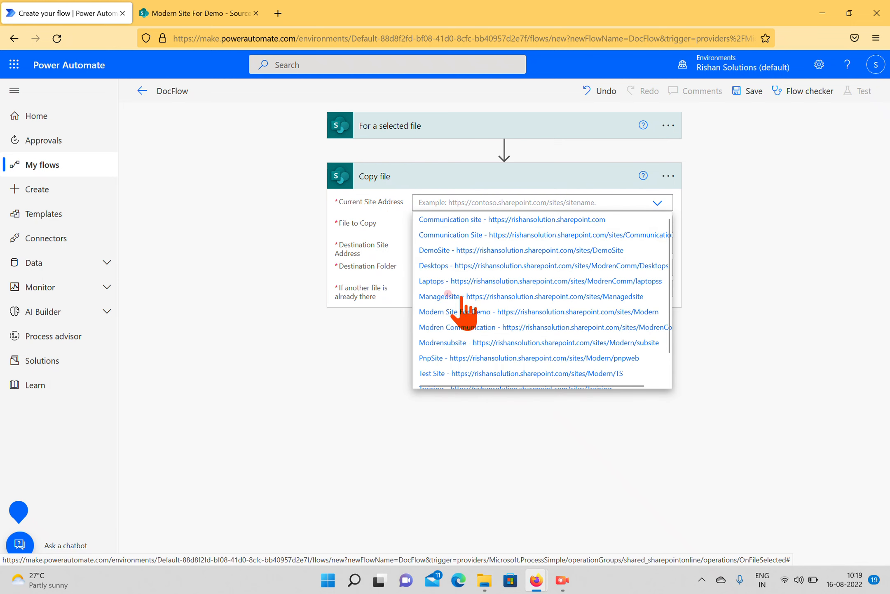
left_click(458, 313)
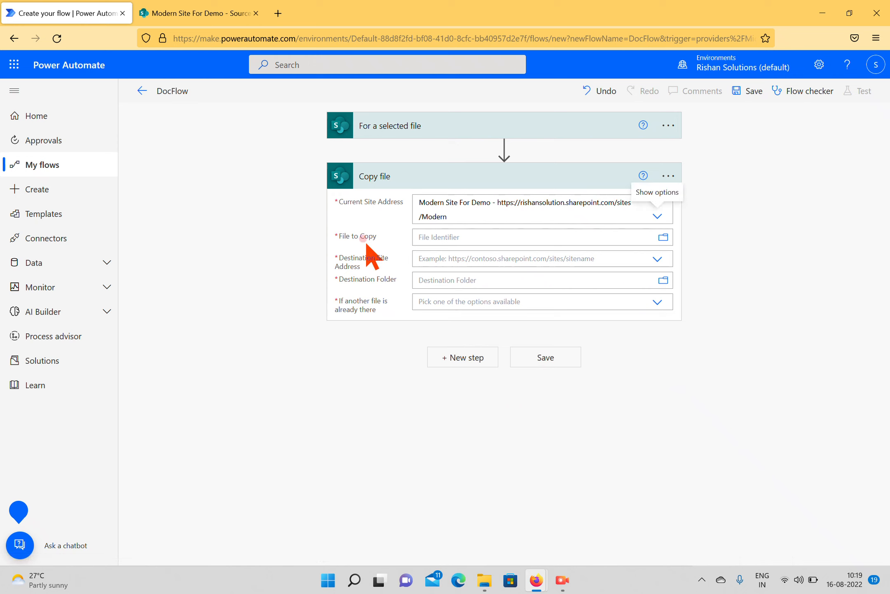
left_click(662, 242)
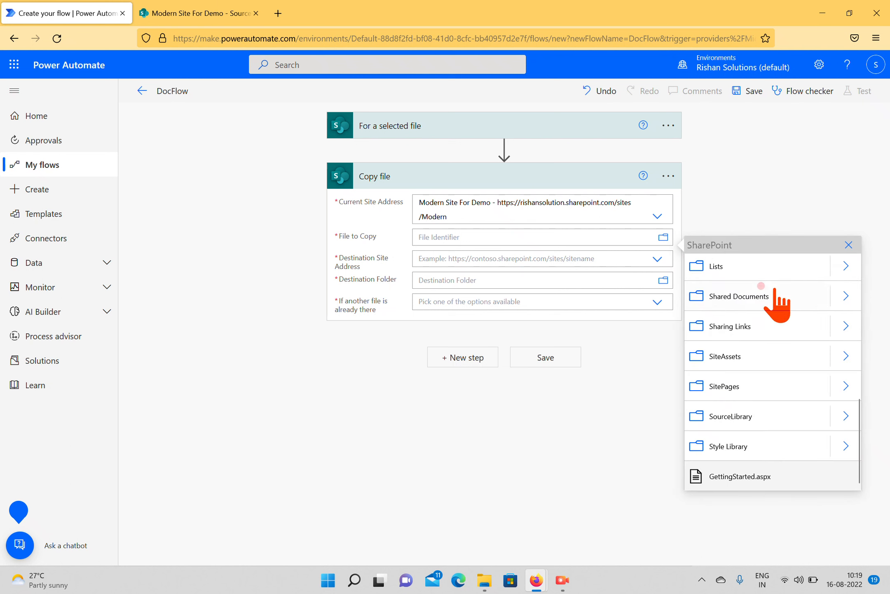
left_click(739, 411)
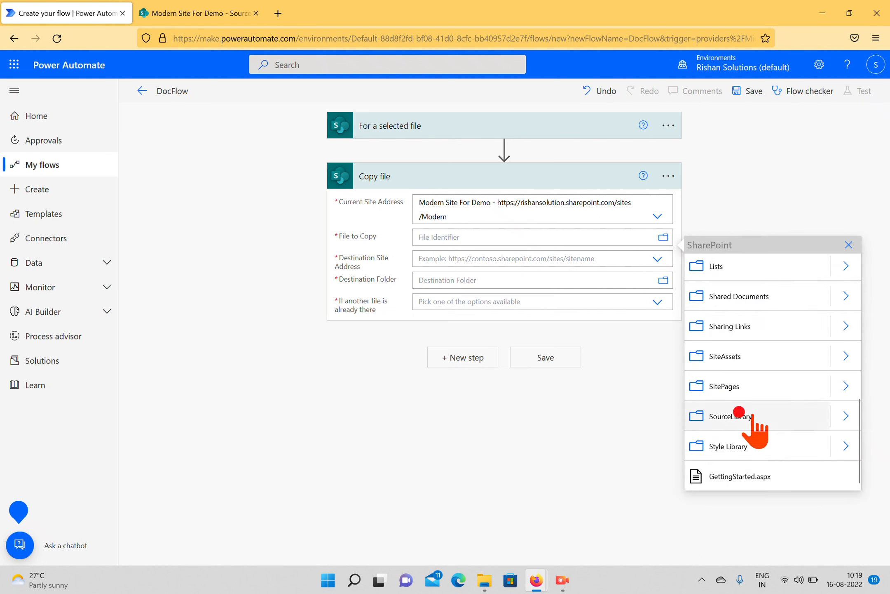
left_click(843, 416)
left_click(720, 292)
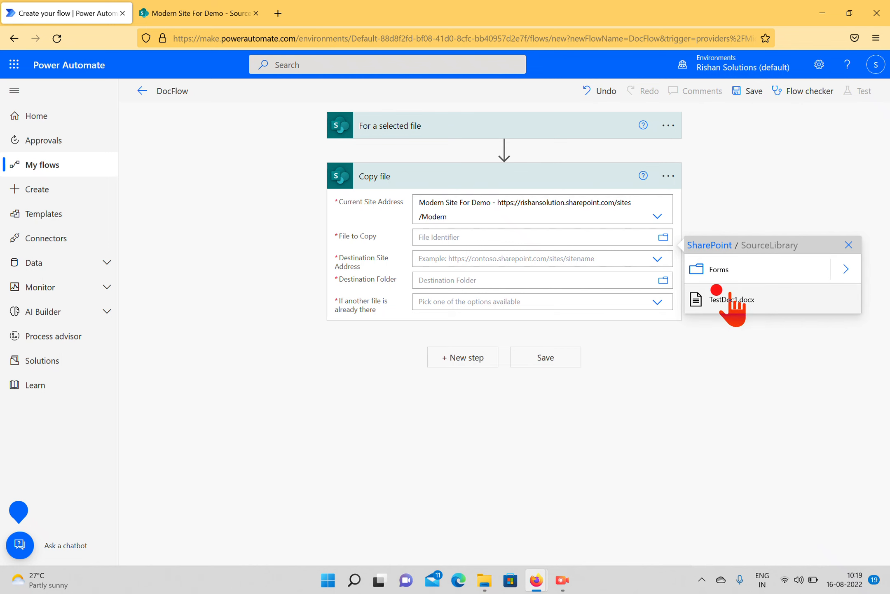
left_click(472, 230)
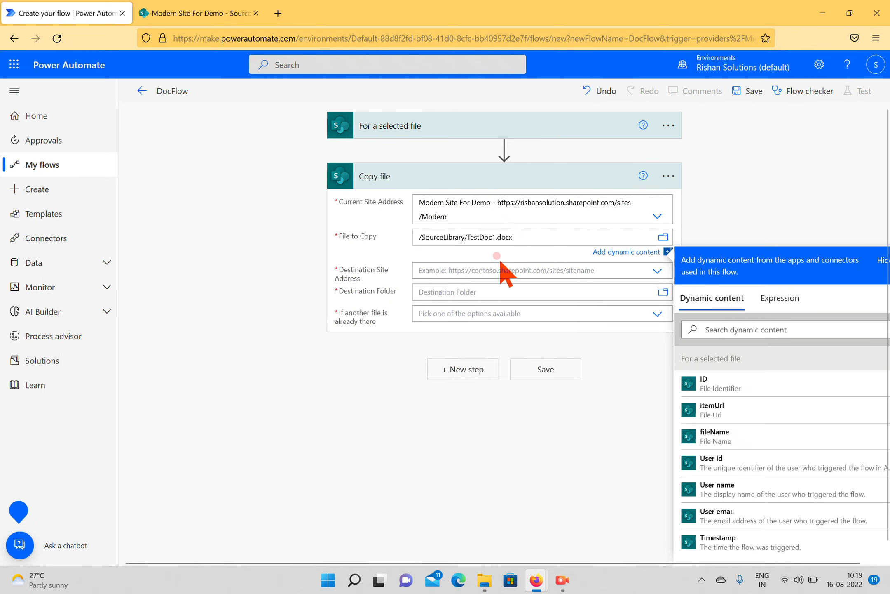
- Set the Copy file action's destination site to Modern Site For Demo and its destination folder to /DestinationLibrary
left_click(658, 271)
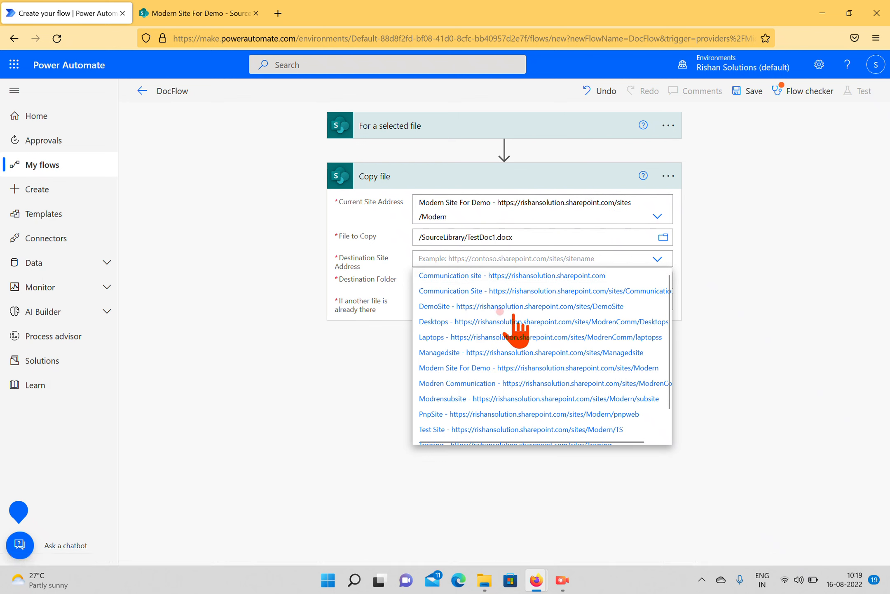
left_click(462, 367)
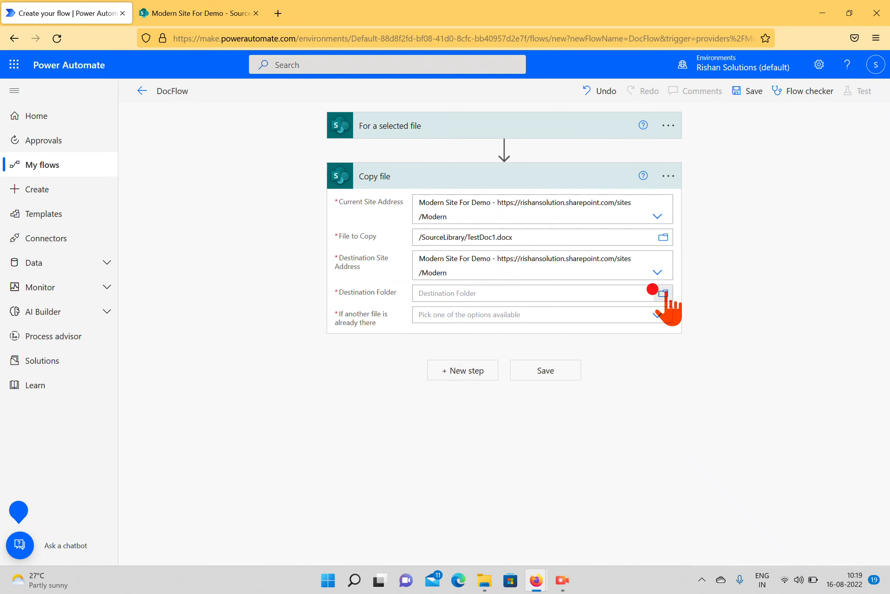
left_click(654, 289)
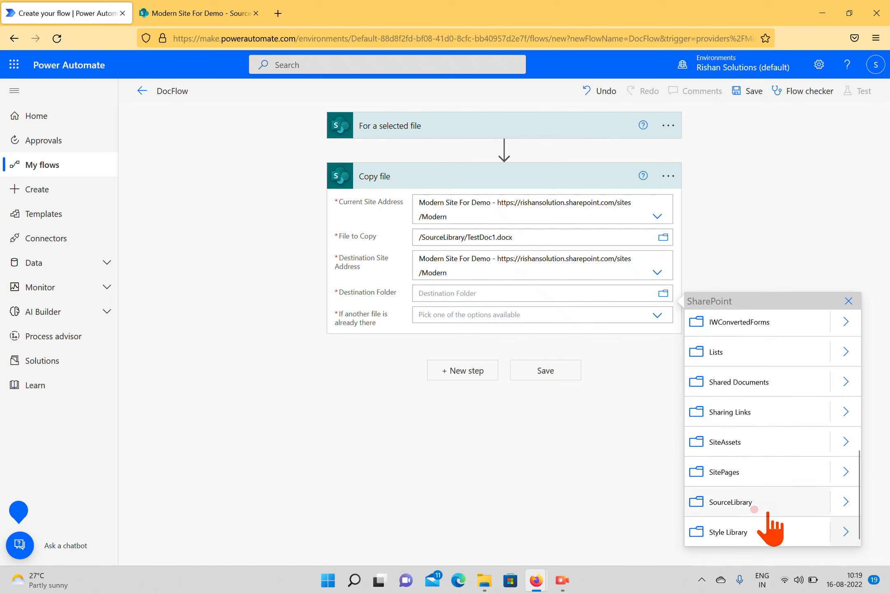
scroll(753, 446, "up", 5)
left_click(729, 497)
left_click(551, 296)
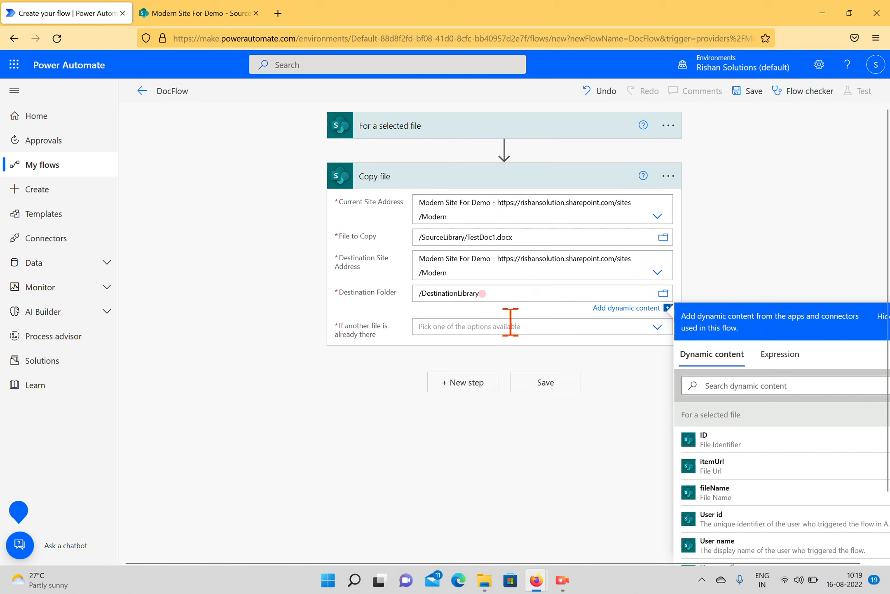
- Set the Copy file action to Replace if another file is already there, and save the flow
left_click(650, 326)
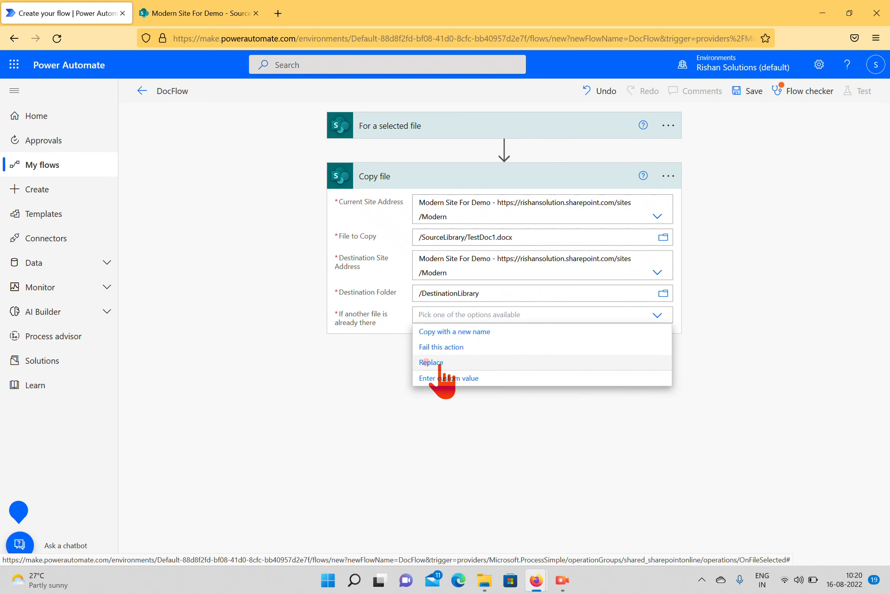
left_click(427, 362)
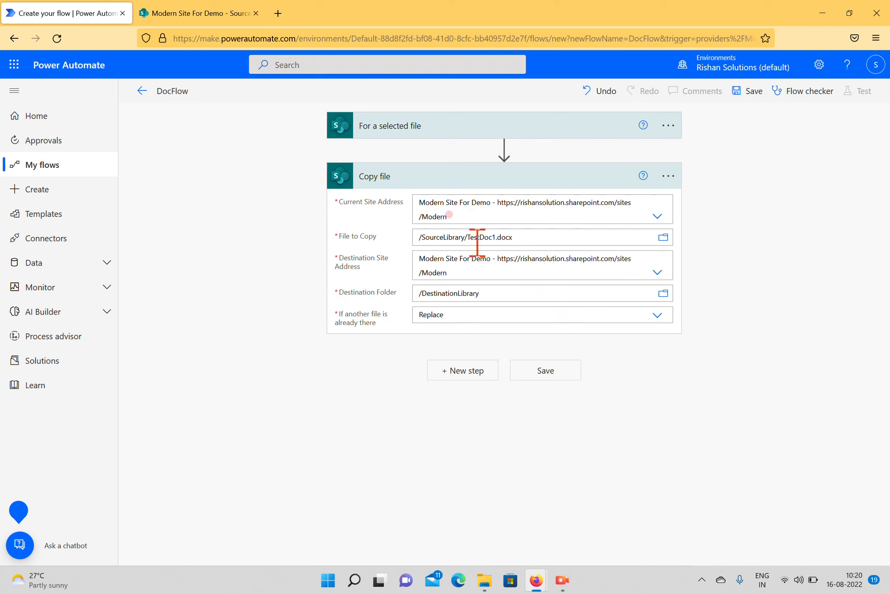
left_click(519, 369)
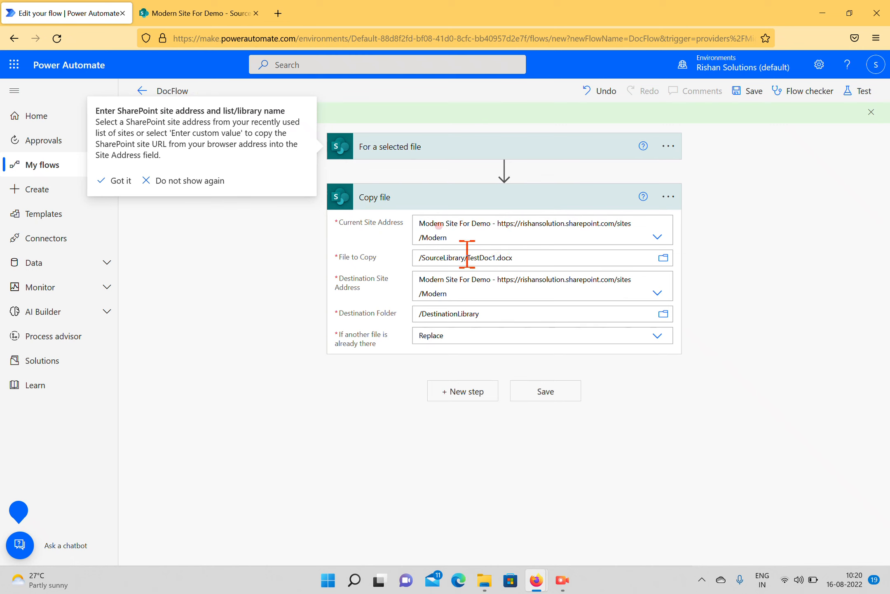
- Replace TestDoc1.docx in the File to Copy path with the trigger's dynamic fileName value, keeping the /SourceLibrary/ prefix
left_click_drag(468, 256, 532, 260)
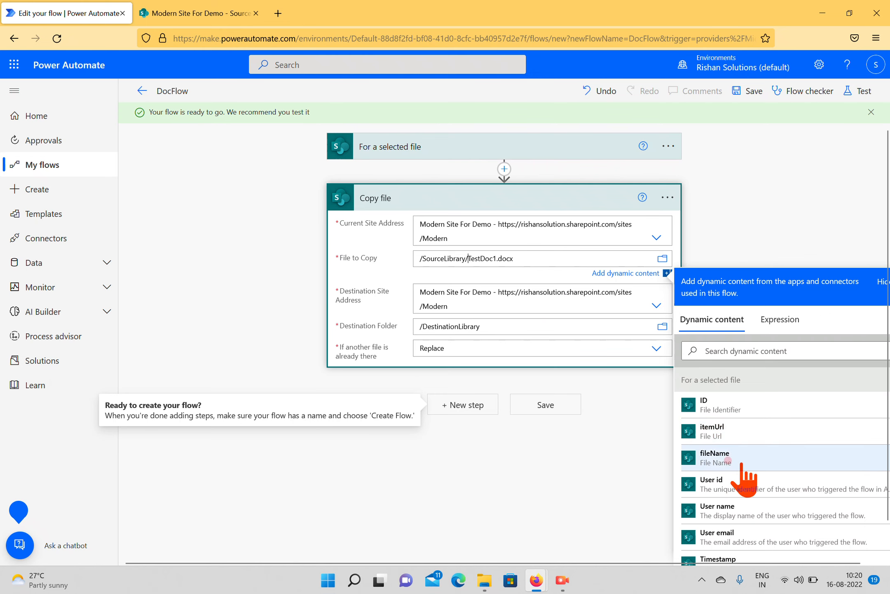
scroll(738, 503, "down", 1)
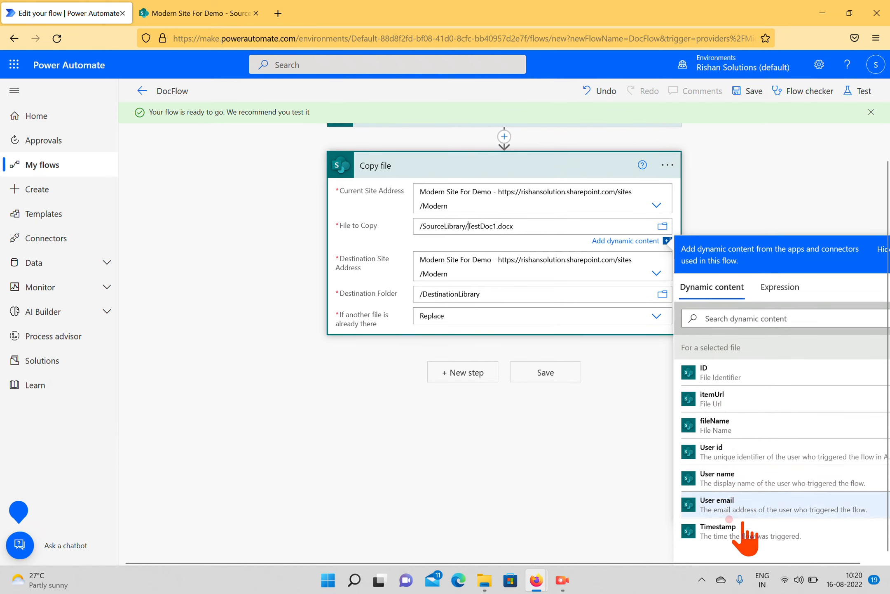
left_click(710, 423)
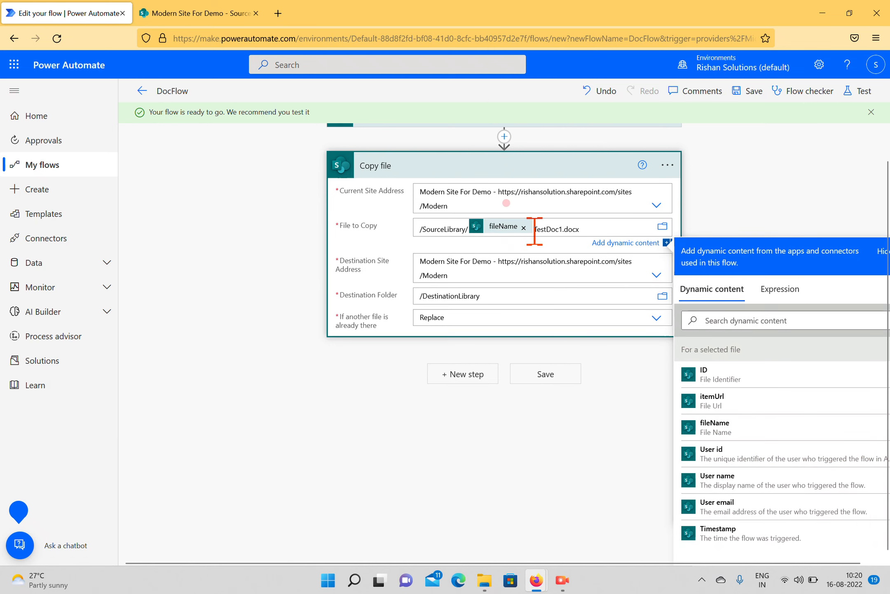
left_click_drag(535, 229, 591, 235)
key("BackSpace")
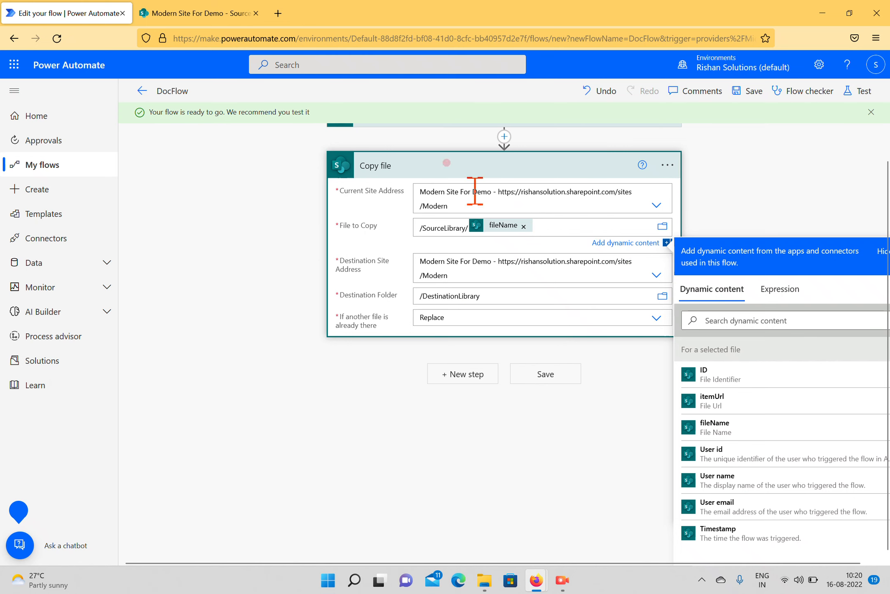
left_click(809, 185)
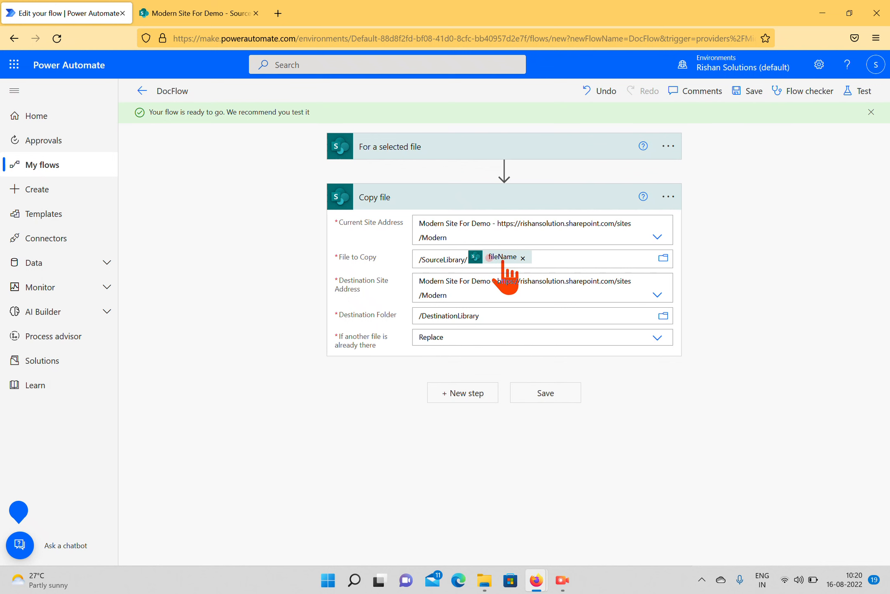
- Check the SourceLibrary listing in SharePoint, then return to Power Automate and save the edited DocFlow
left_click(569, 251)
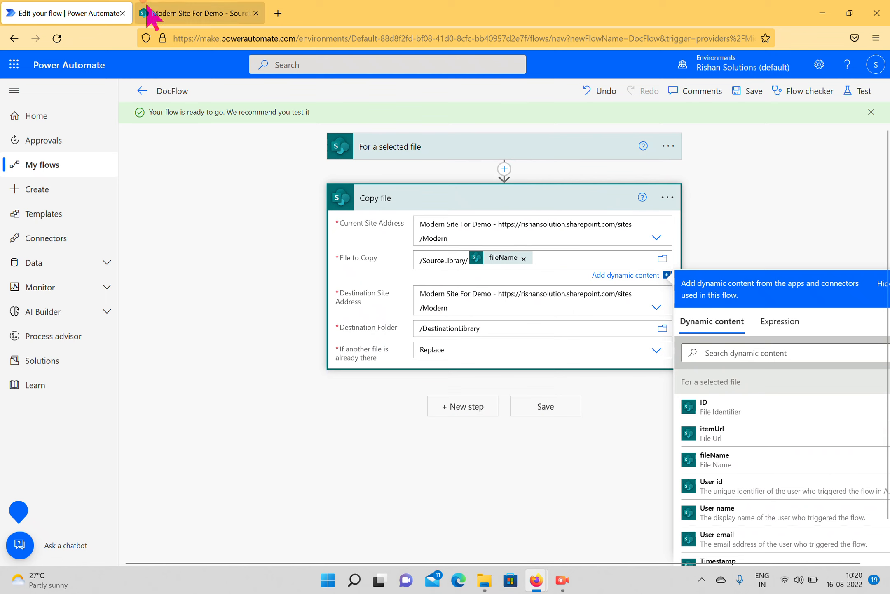
left_click(156, 11)
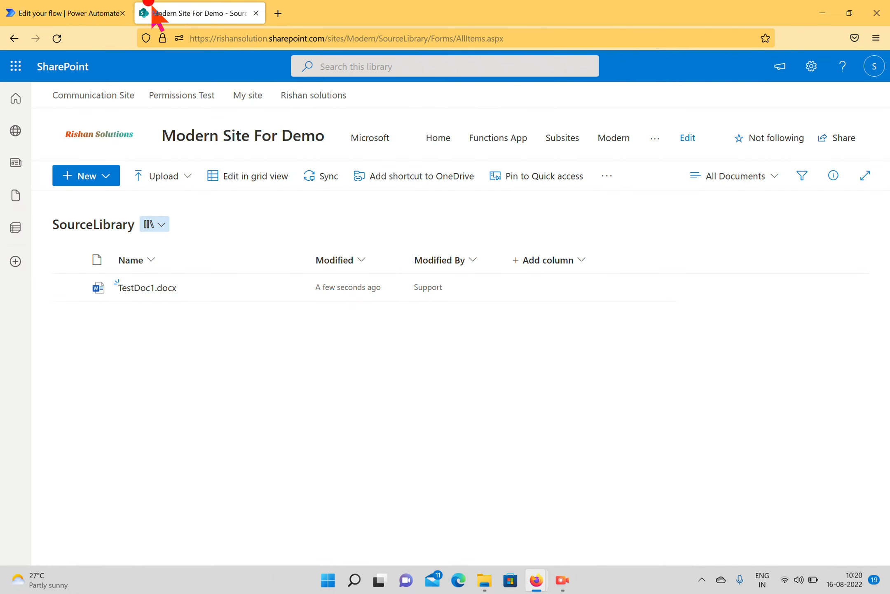
left_click(84, 13)
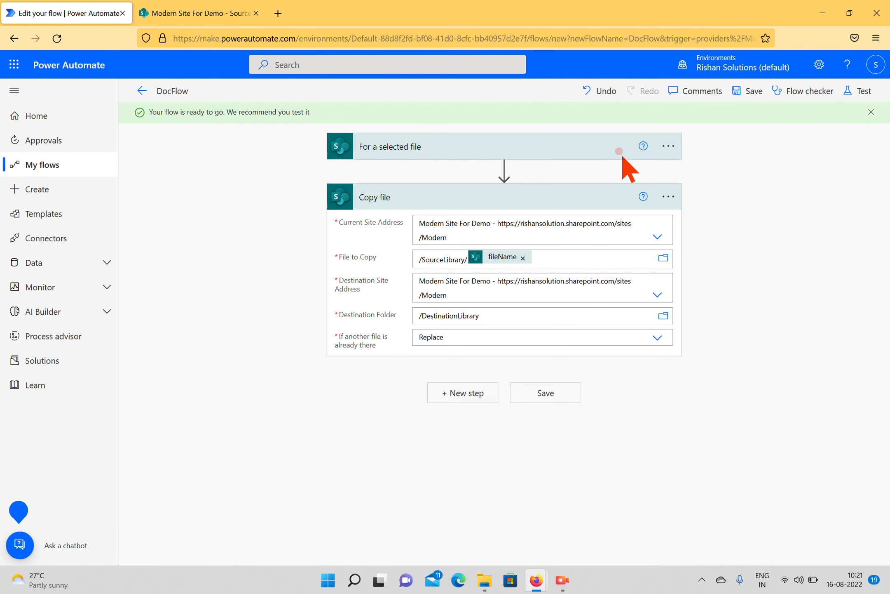
left_click(751, 90)
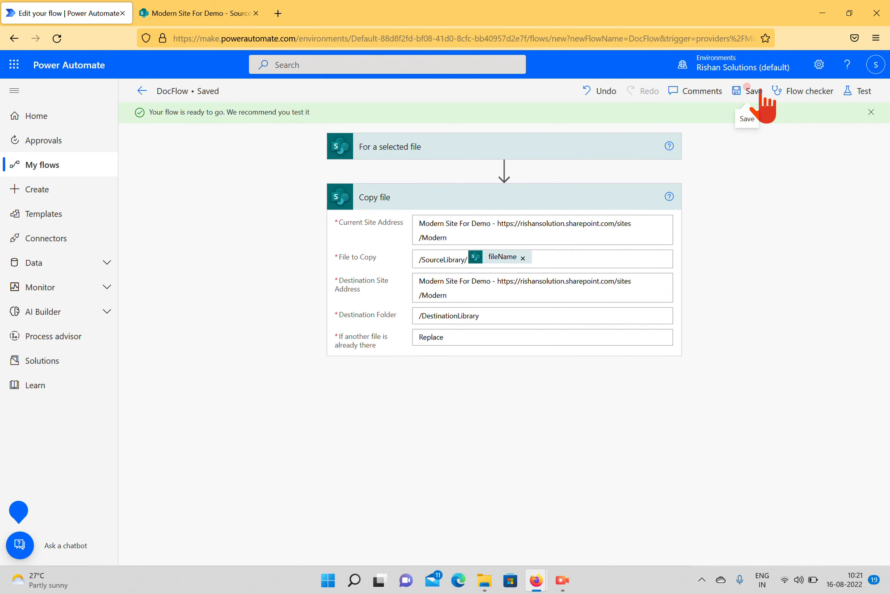
- Run DocFlow on TestDoc1.docx from the SourceLibrary in SharePoint, confirming the connection check, and clear the file selection
left_click(181, 12)
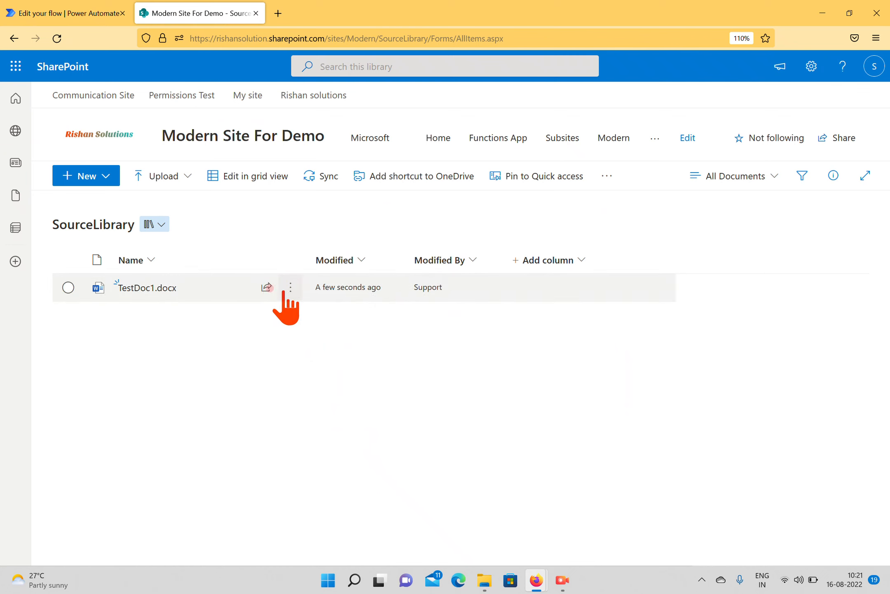
left_click(290, 288)
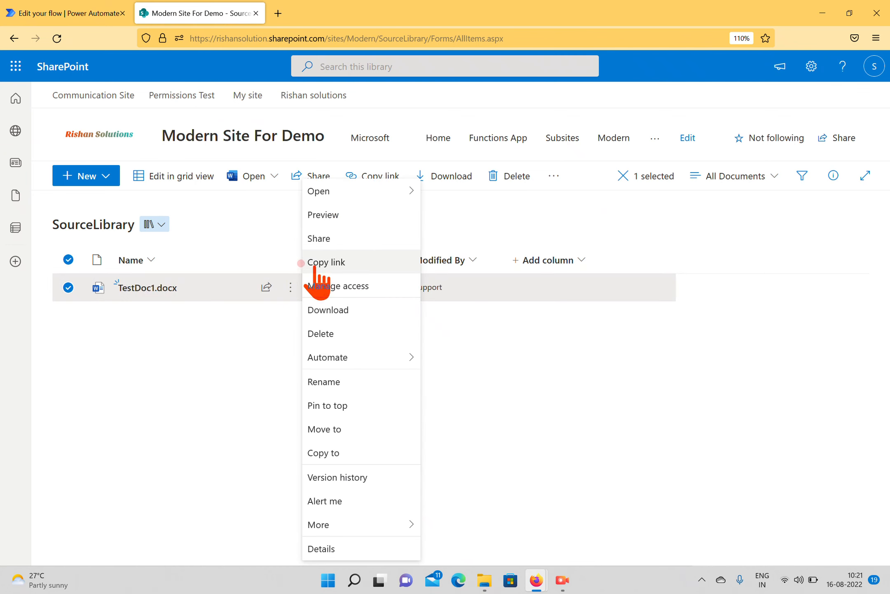
mouse_move(330, 363)
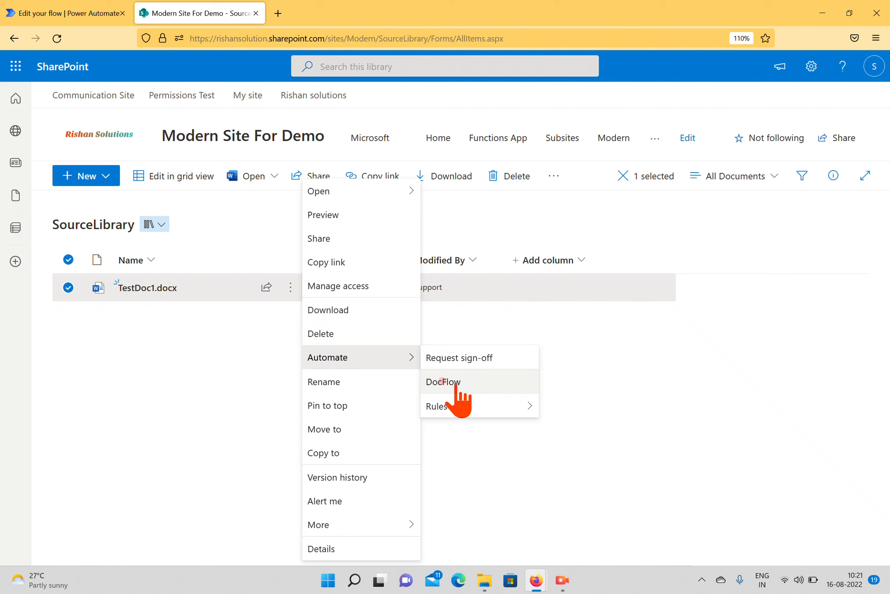
left_click(456, 383)
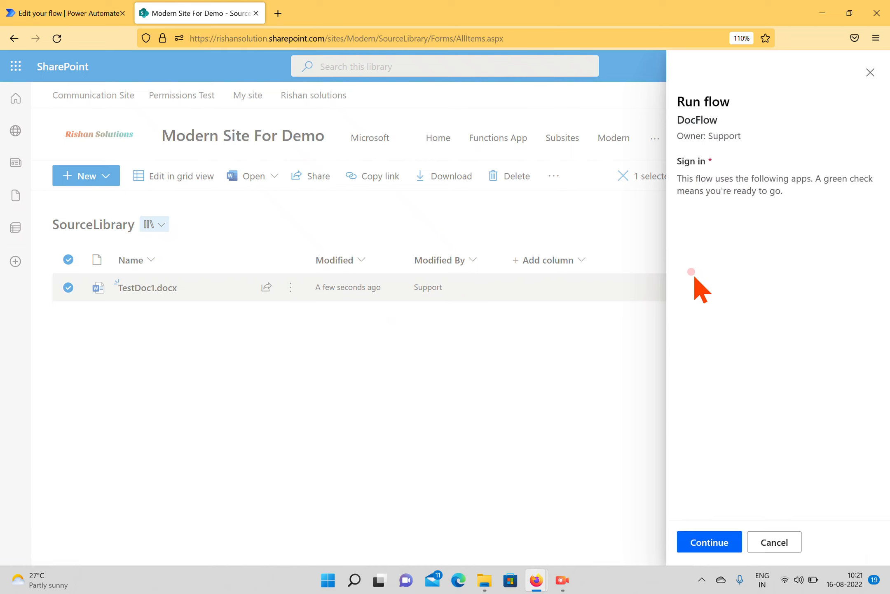
left_click(706, 543)
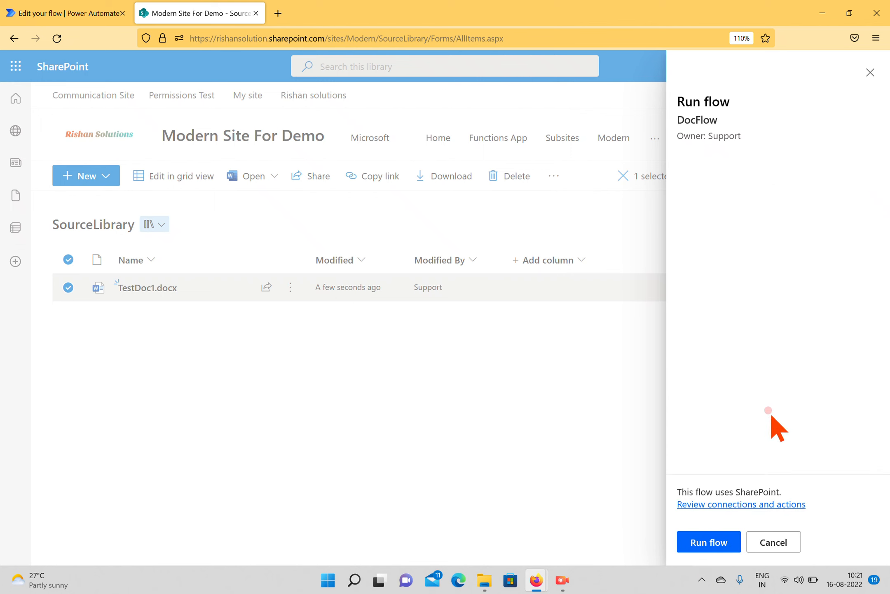
left_click(715, 546)
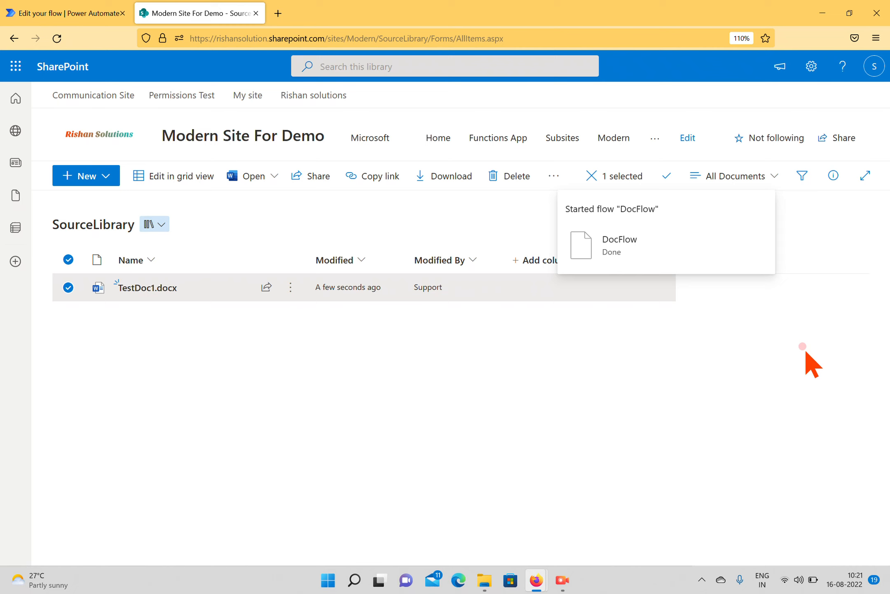
left_click(442, 390)
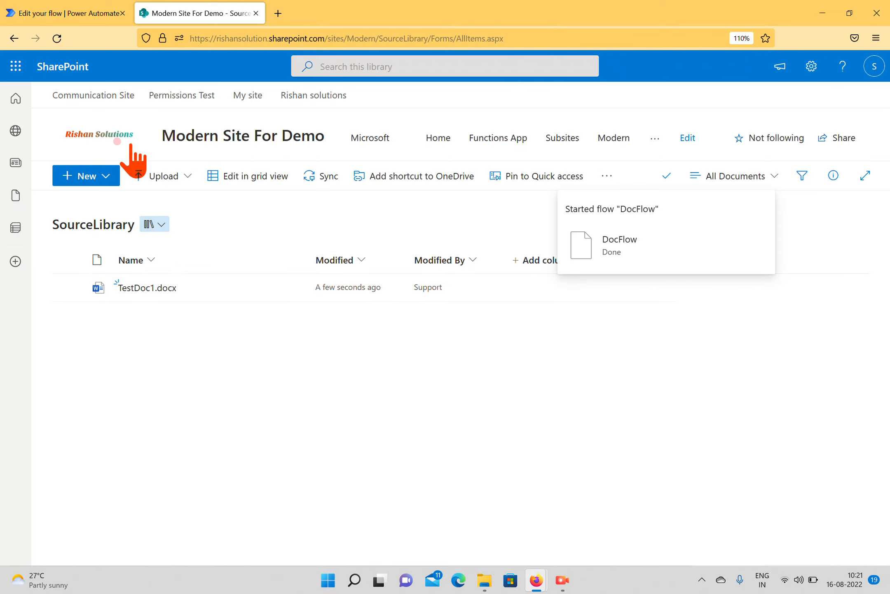
- Open DestinationLibrary from the site navigation in a new browser tab and check it for the copied document
left_click(655, 139)
right_click(660, 400)
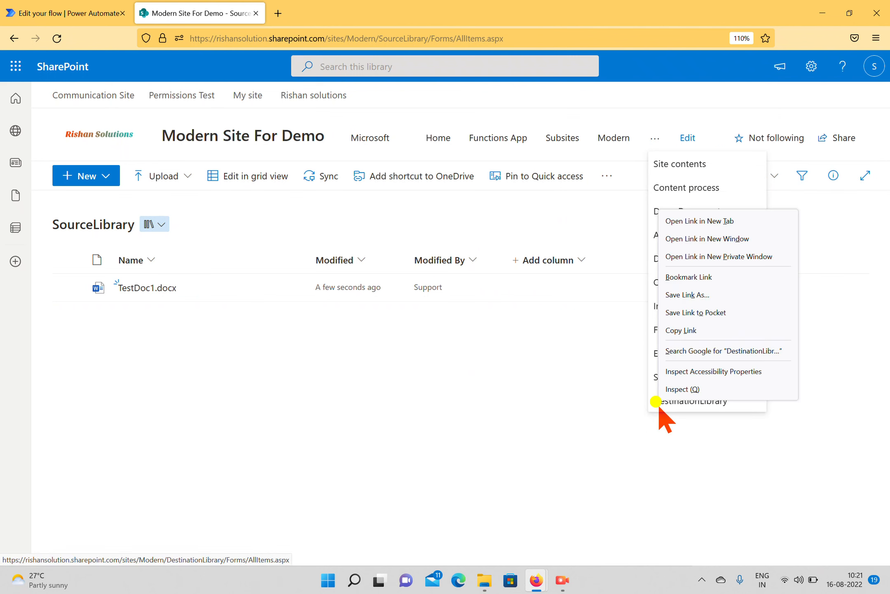
left_click(719, 222)
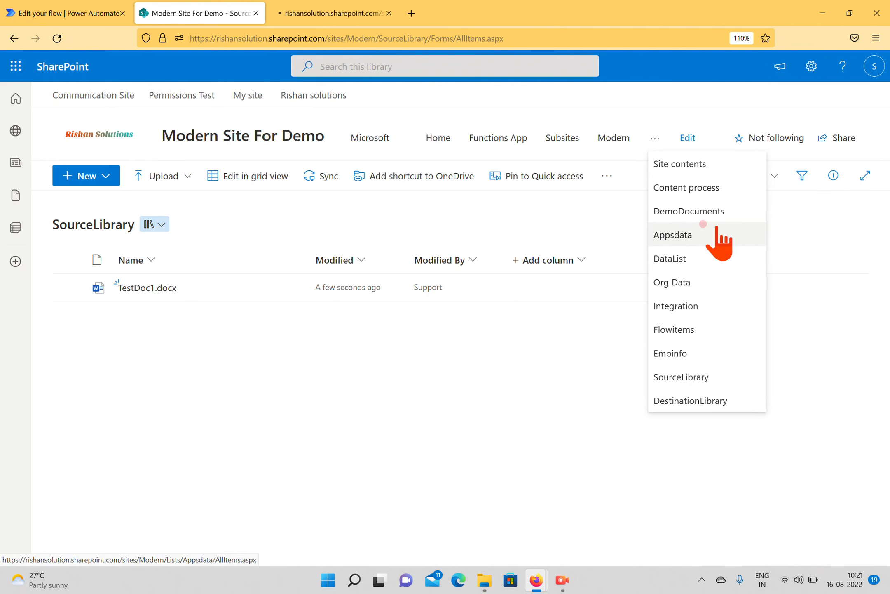
left_click(336, 13)
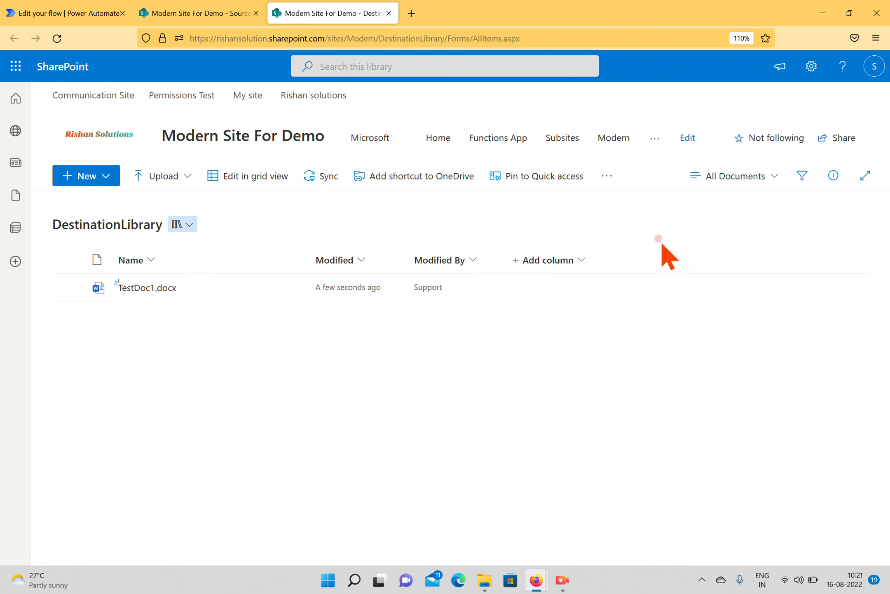
- Add a single line of text column named Document Type to DestinationLibrary
left_click(574, 257)
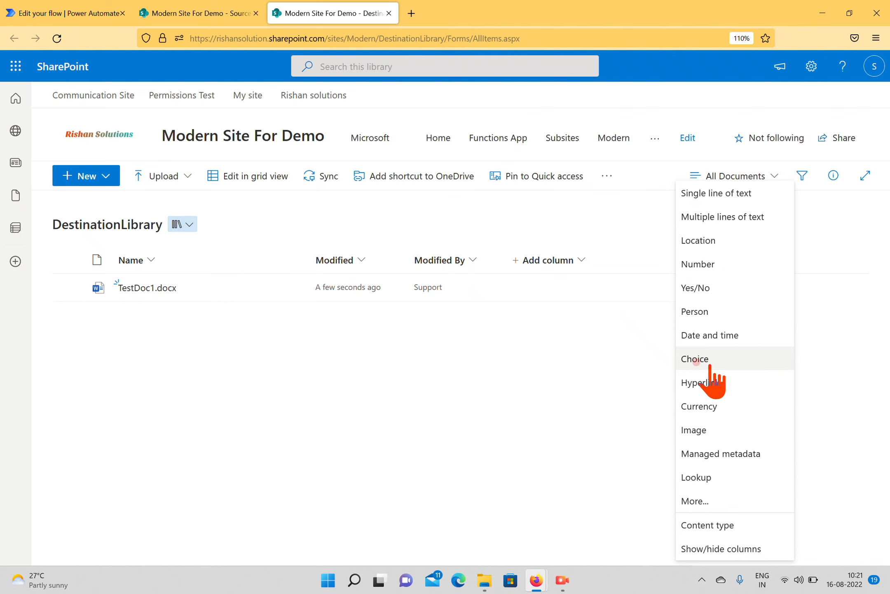
left_click(759, 193)
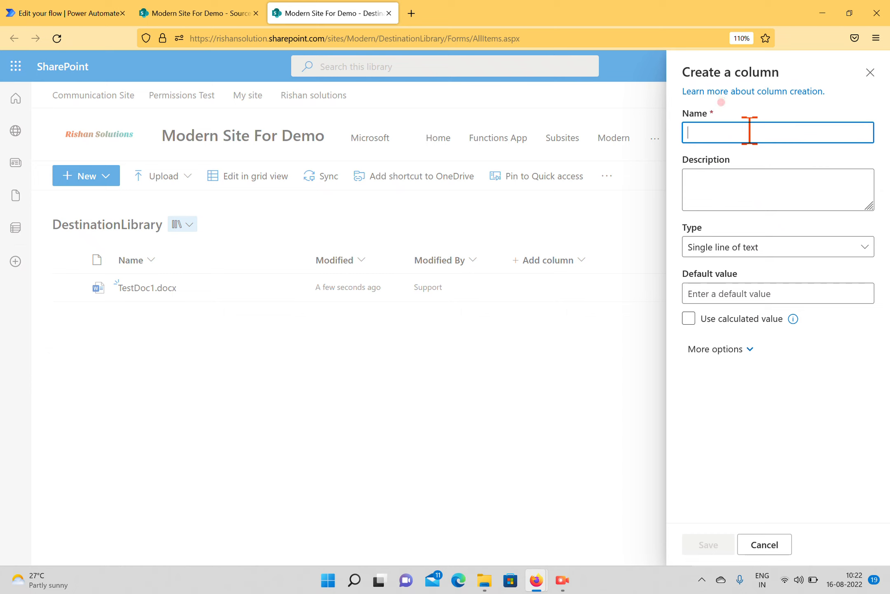
type("Document Type")
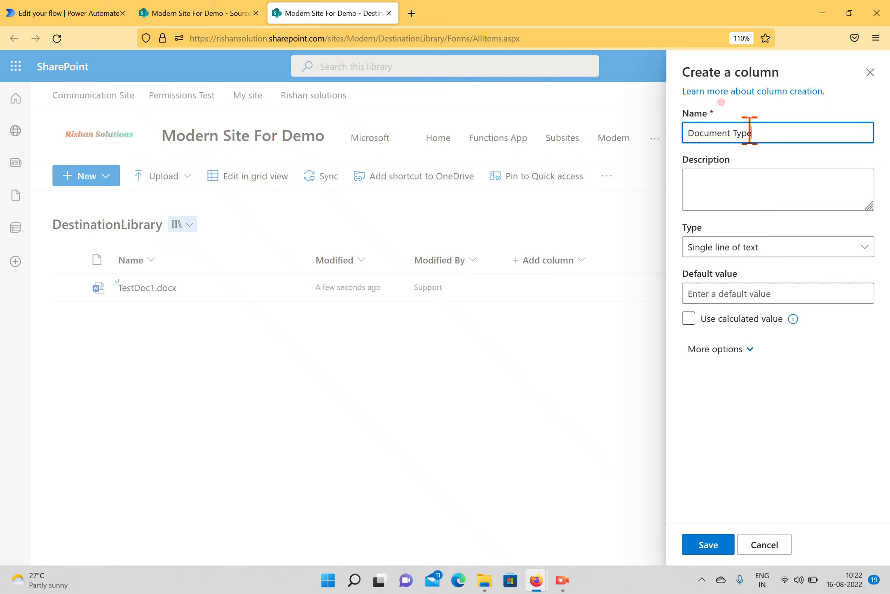
left_click(709, 544)
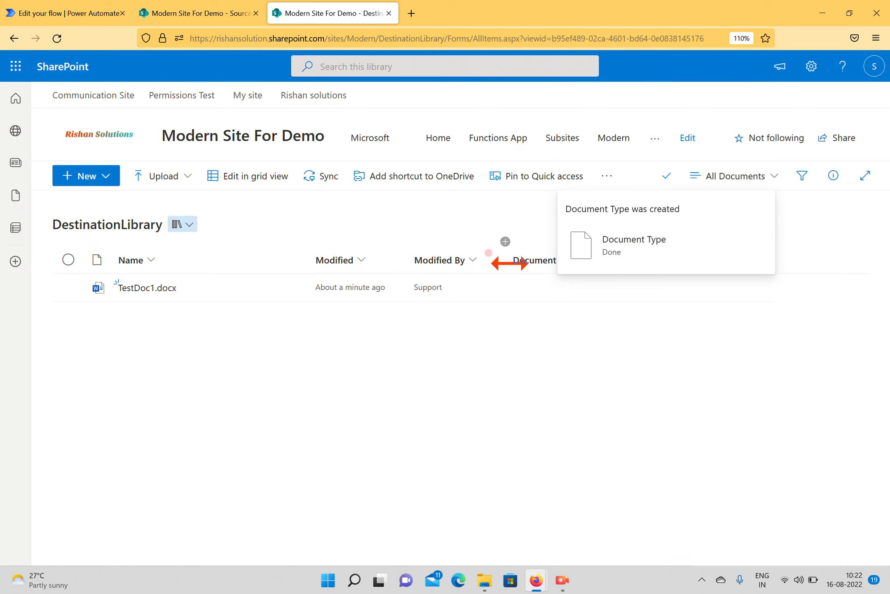
- Create a new Excel workbook in SourceLibrary and enter Test in cell A1 and Test1 in cell B1
left_click(209, 14)
left_click(108, 181)
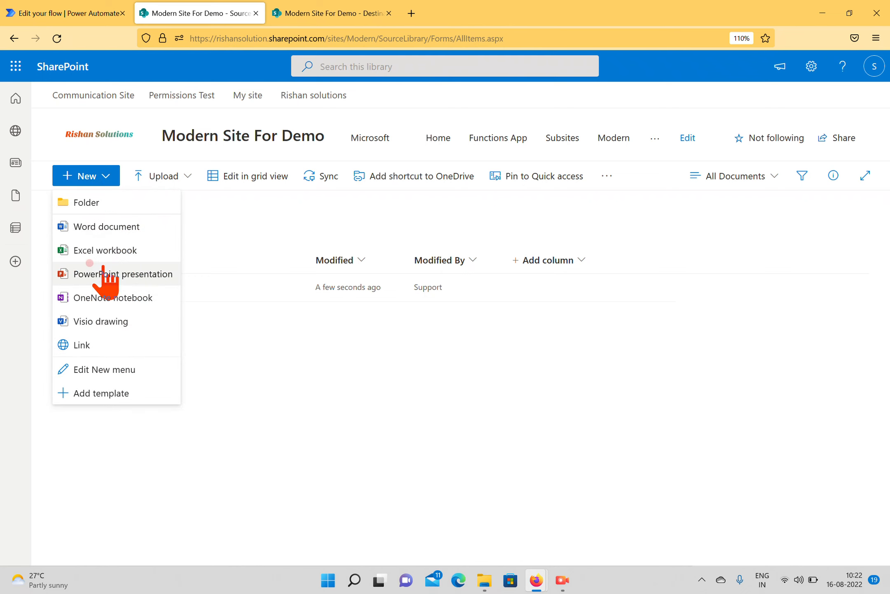
left_click(99, 253)
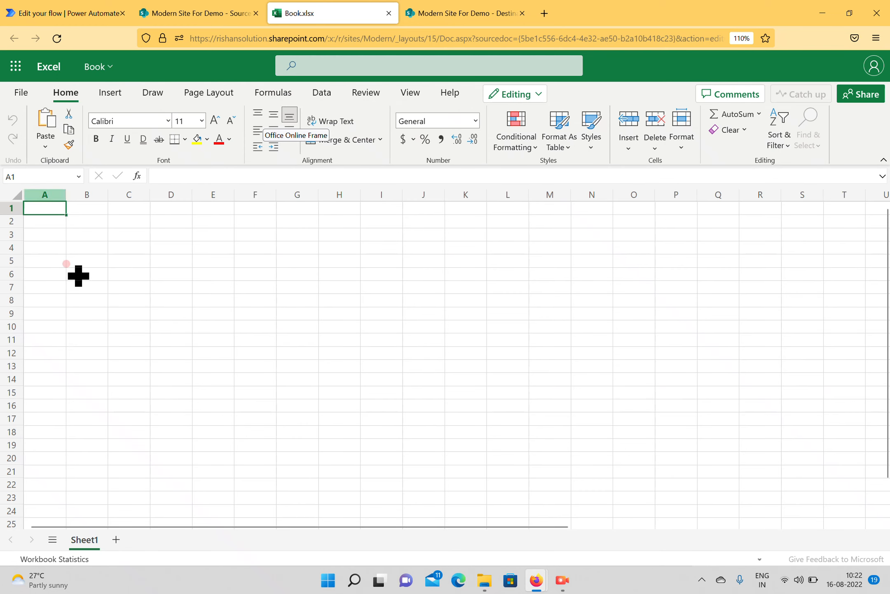
left_click(73, 257)
left_click(53, 209)
type("Test")
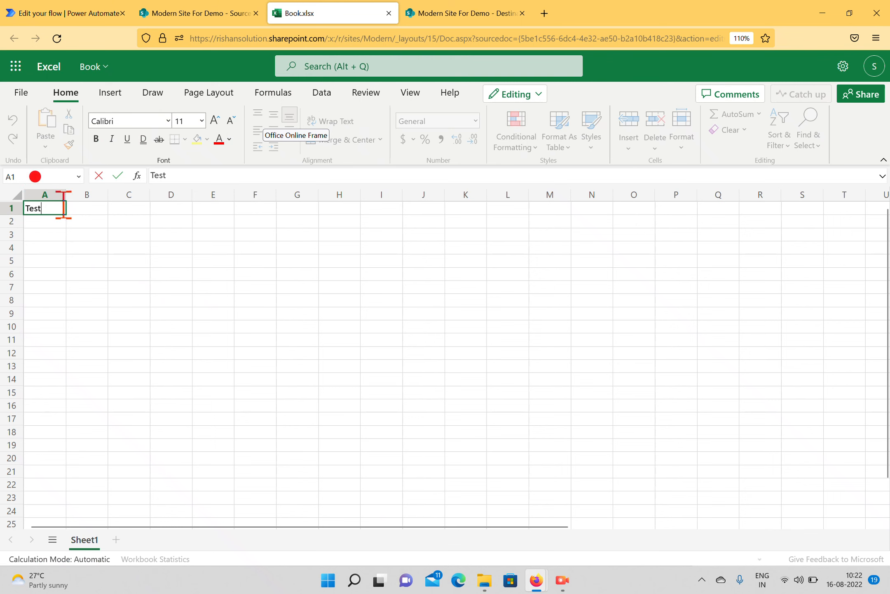
left_click(88, 206)
type("Test1")
left_click(161, 389)
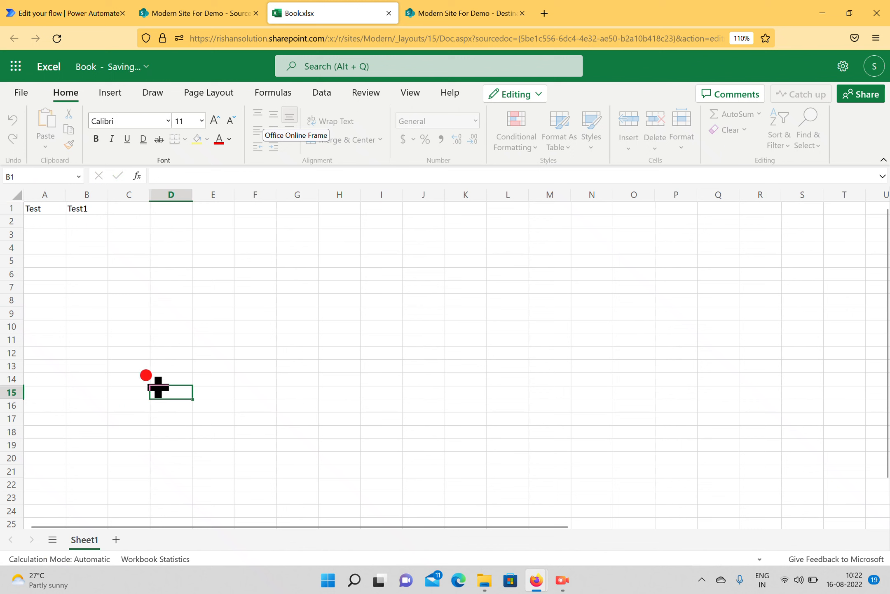
- Rename the workbook to DataInfo, close it, and refresh the SourceLibrary listing
left_click(84, 68)
key("BackSpace")
key("BackSpace")
key("BackSpace")
key("BackSpace")
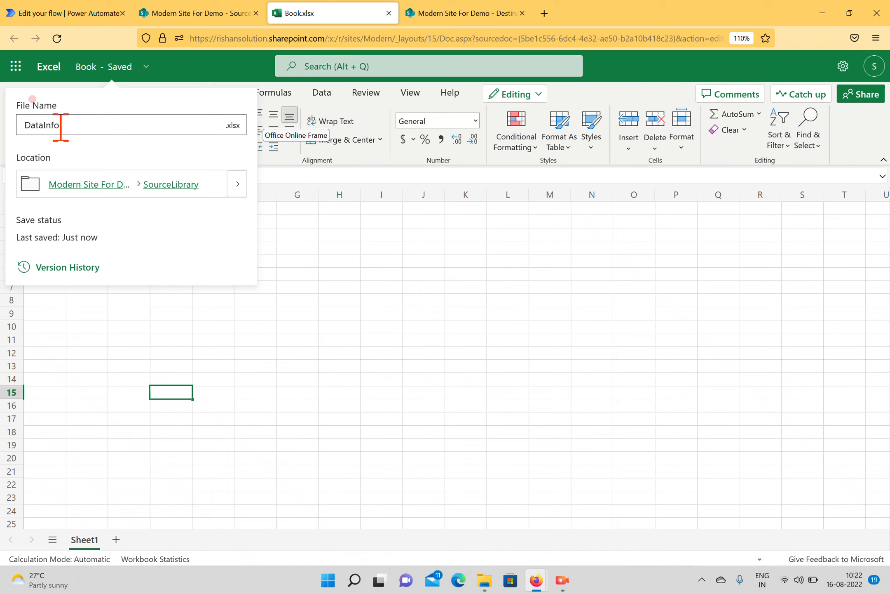
left_click(342, 339)
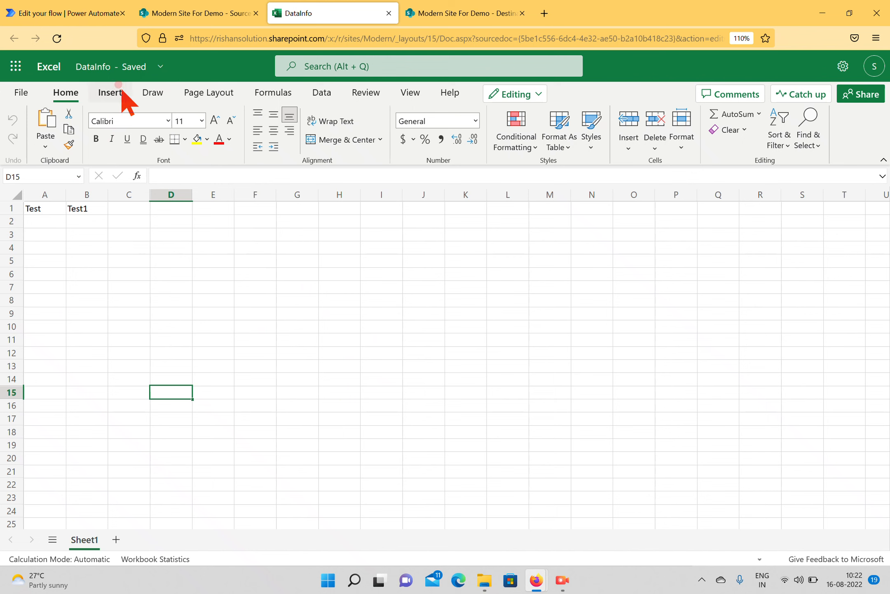
left_click(390, 14)
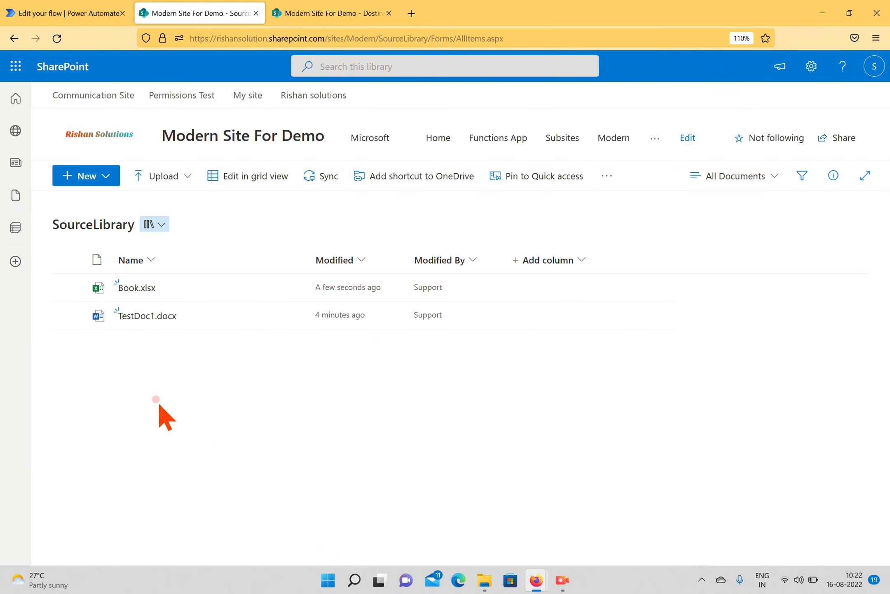
left_click(57, 38)
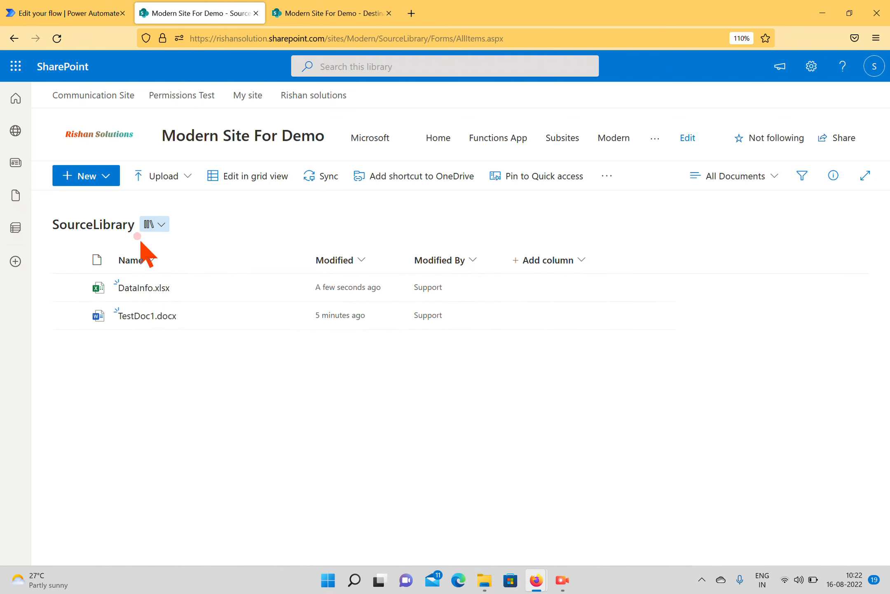
- Run DocFlow on DataInfo.xlsx from SourceLibrary and clear the file selection
left_click(288, 286)
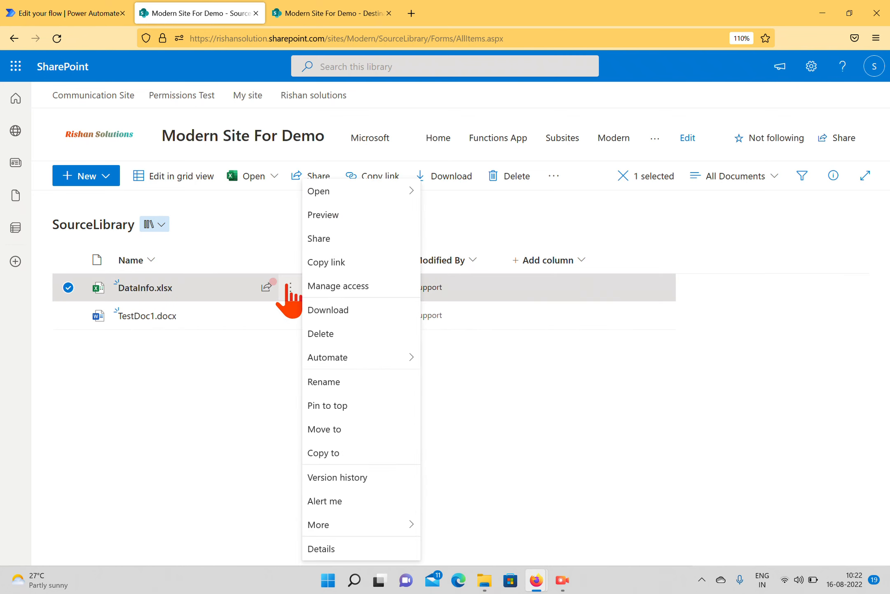
left_click(356, 358)
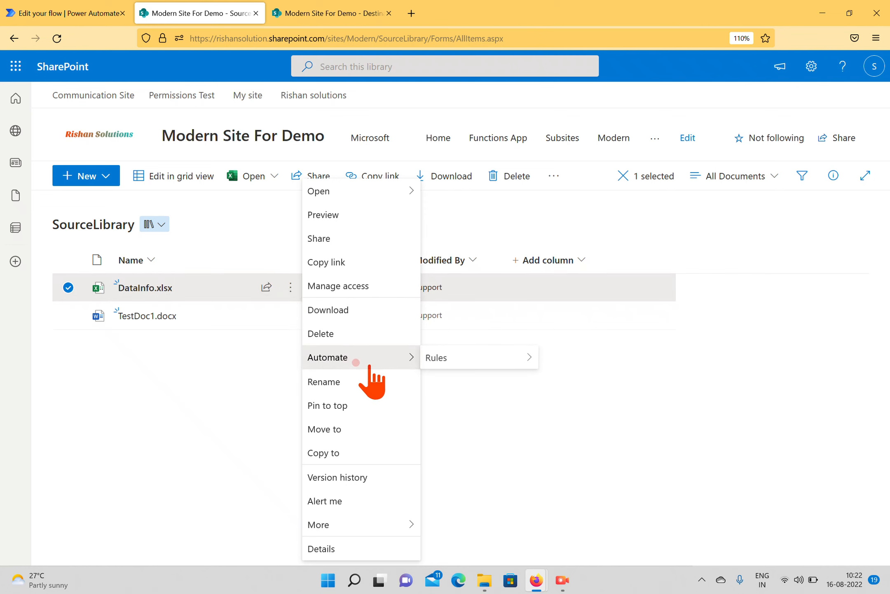
left_click(442, 380)
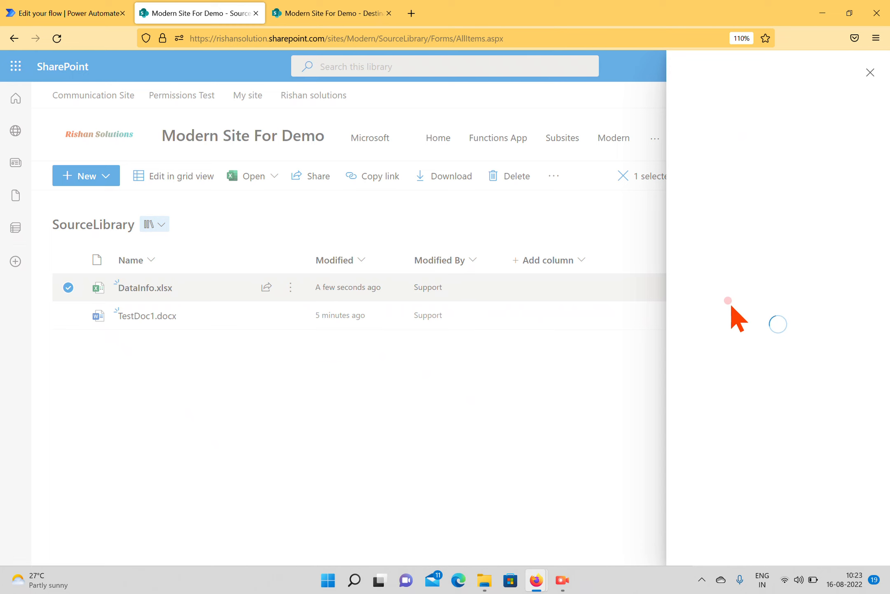
left_click(697, 543)
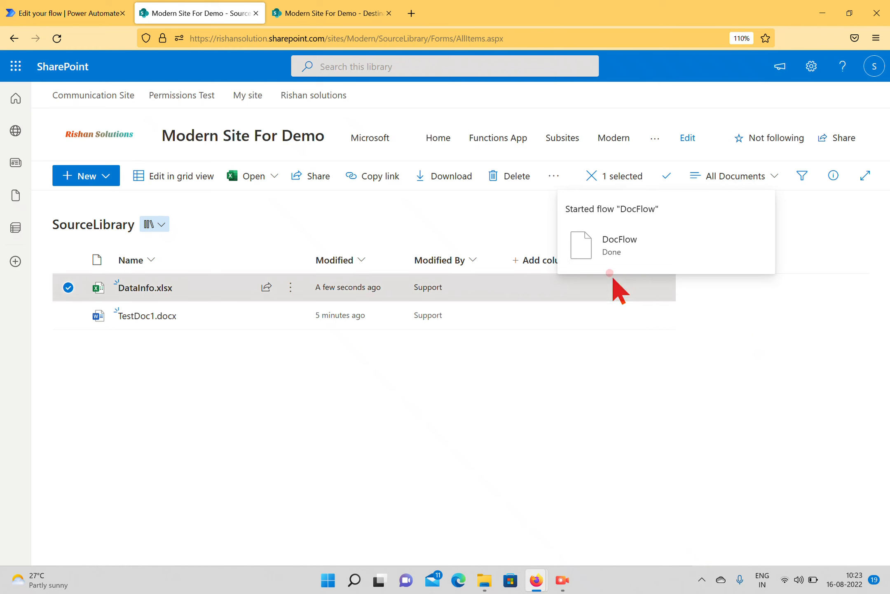
left_click(531, 360)
- Refresh DestinationLibrary to check for the copied workbook, and compare its columns with those of SourceLibrary
left_click(285, 13)
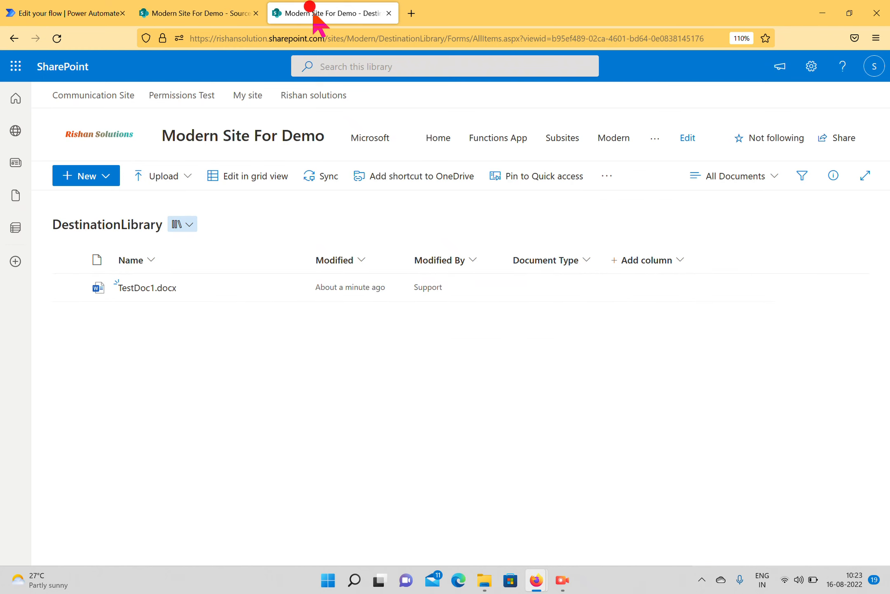
left_click(58, 38)
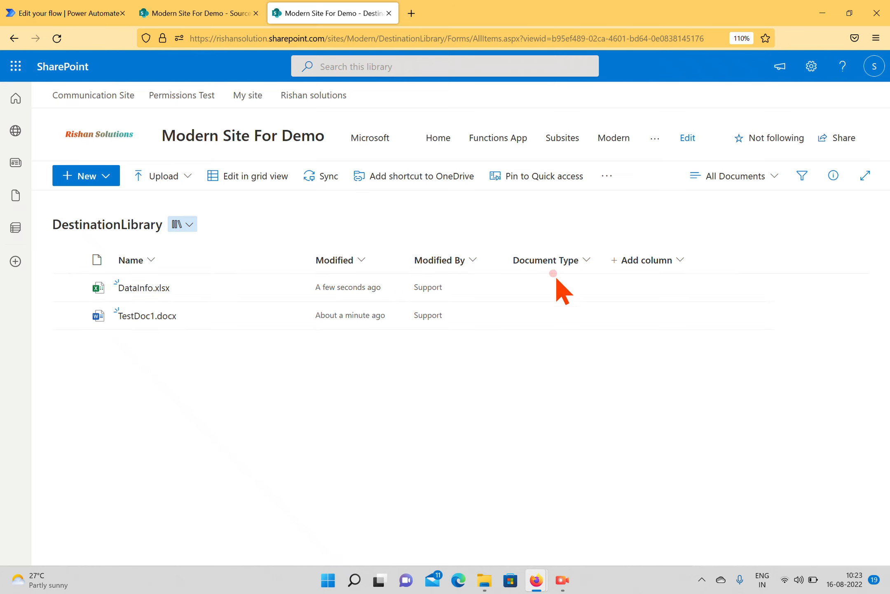
left_click(190, 14)
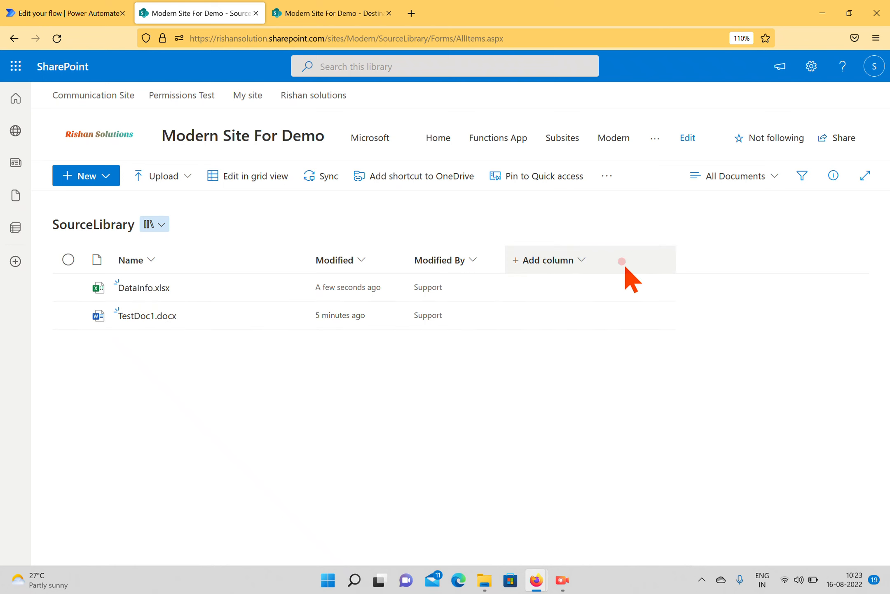
left_click(343, 14)
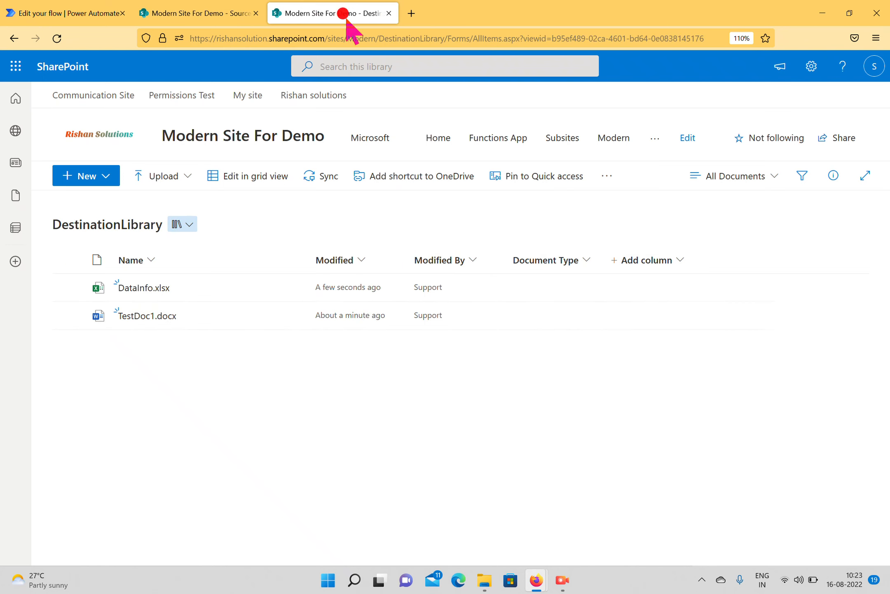
- Add a single line of text column named document is related to SourceLibrary
left_click(239, 15)
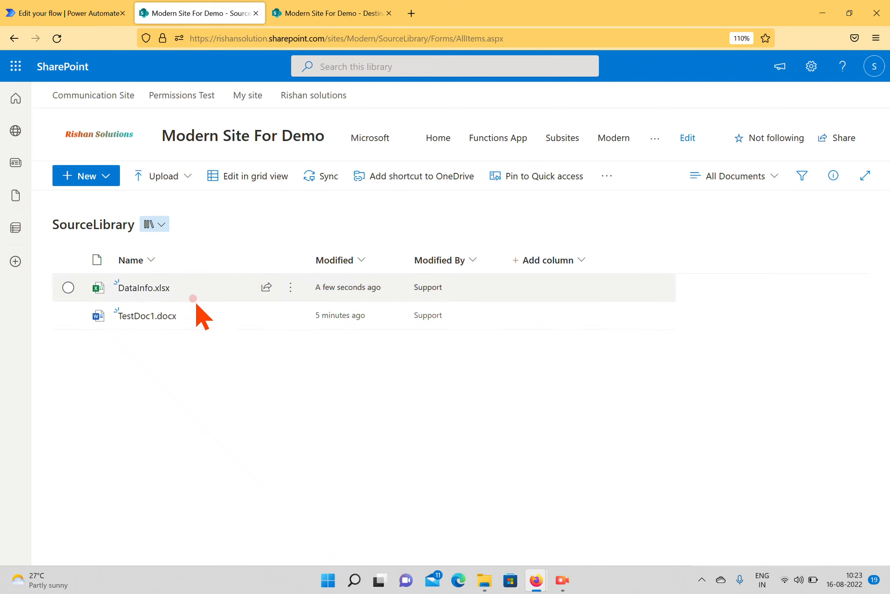
left_click(576, 259)
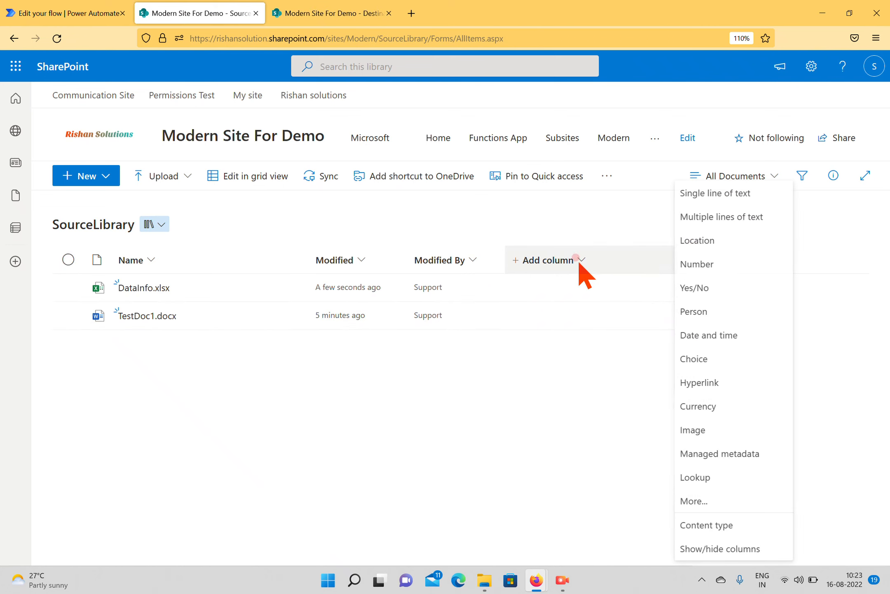
left_click(746, 200)
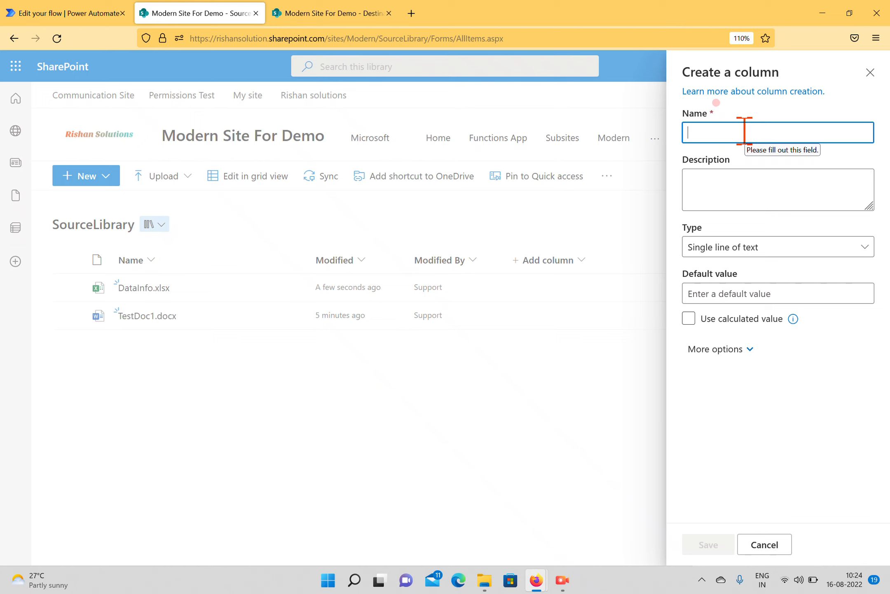
type("document is")
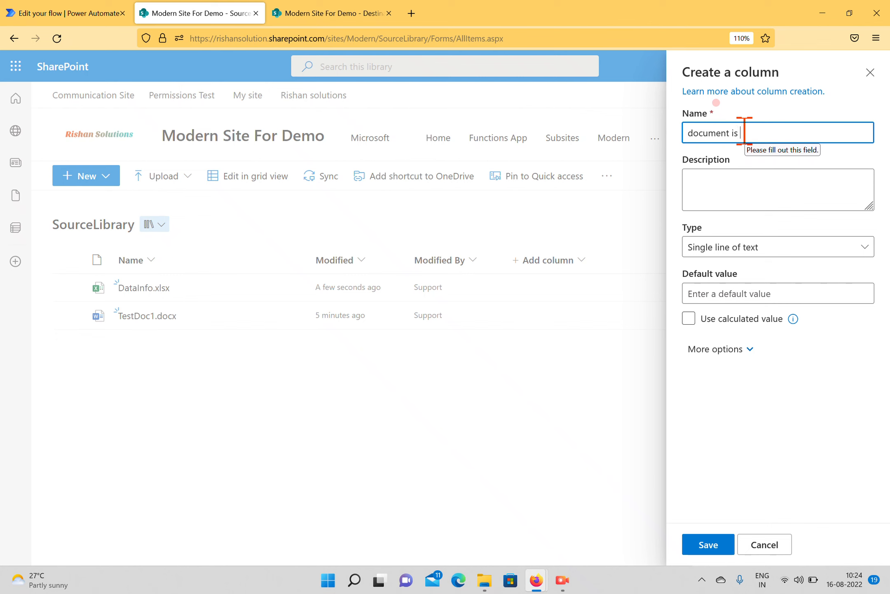
type("d")
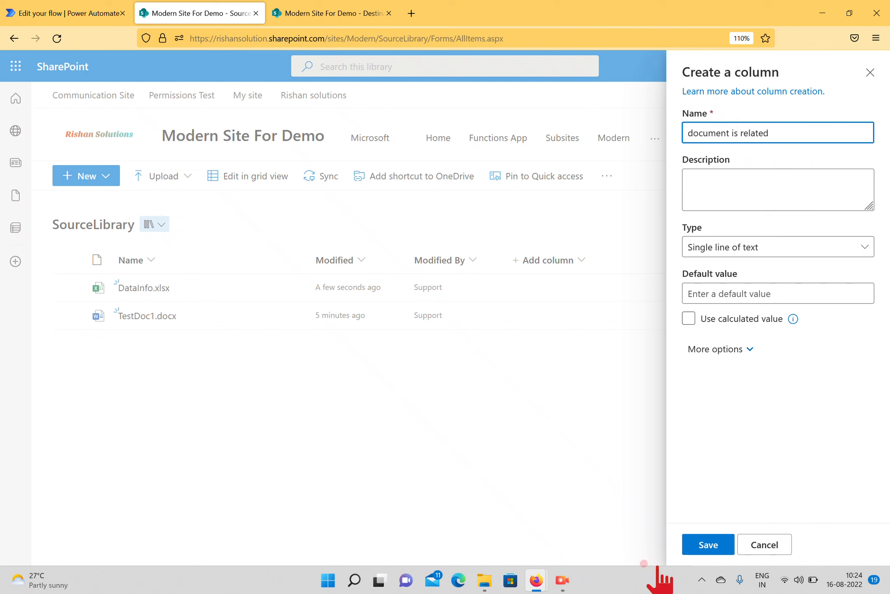
left_click(688, 544)
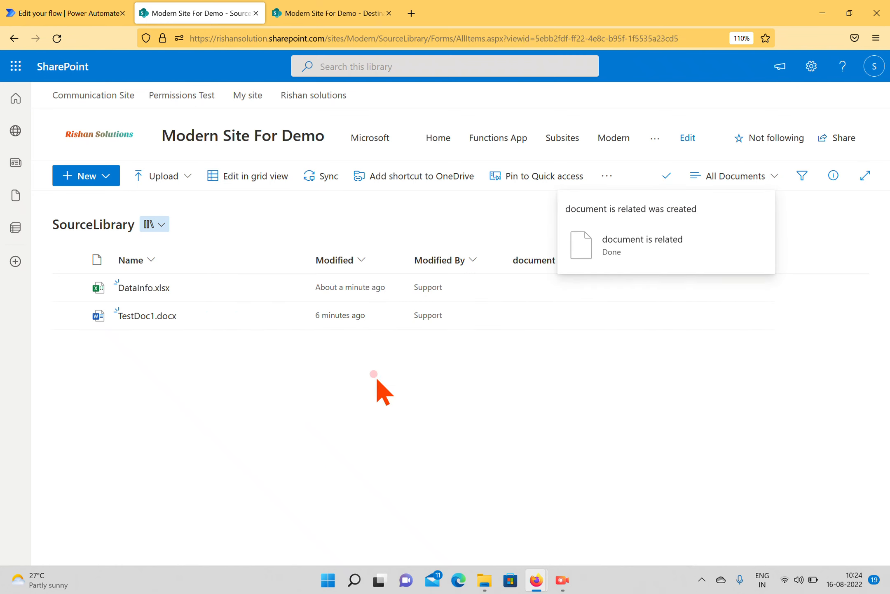
- Create a new PowerPoint presentation in SourceLibrary and enter Rishan solutions as the slide title
left_click(107, 177)
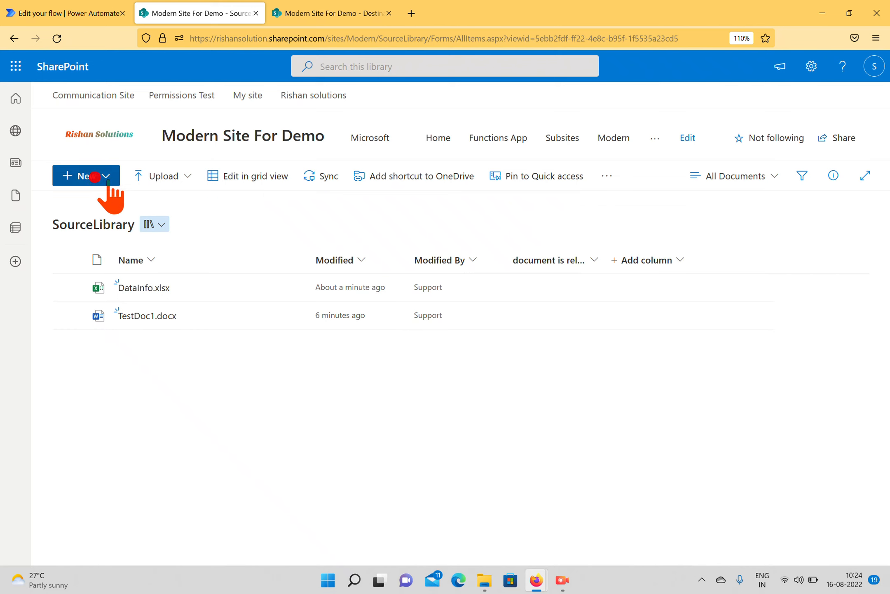
left_click(110, 276)
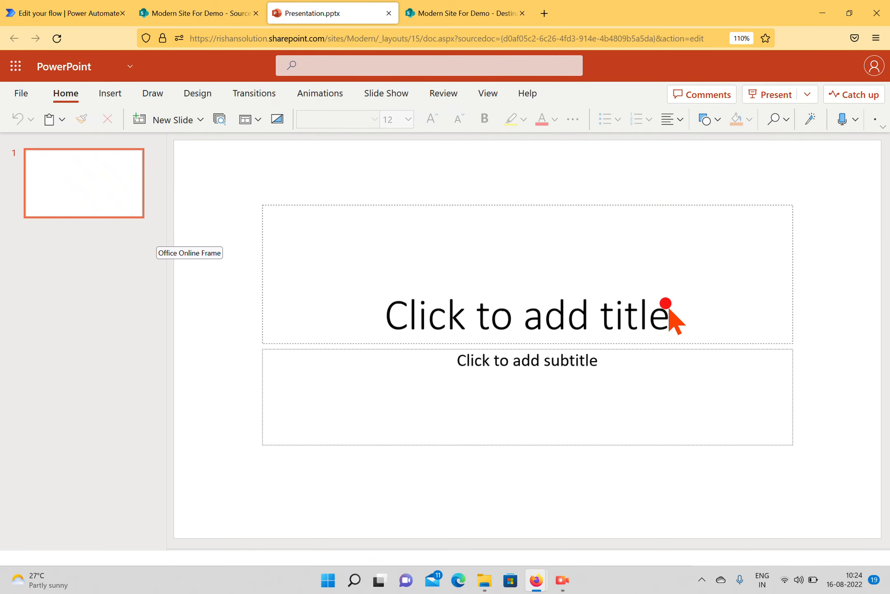
left_click(667, 305)
type("Rishan solu")
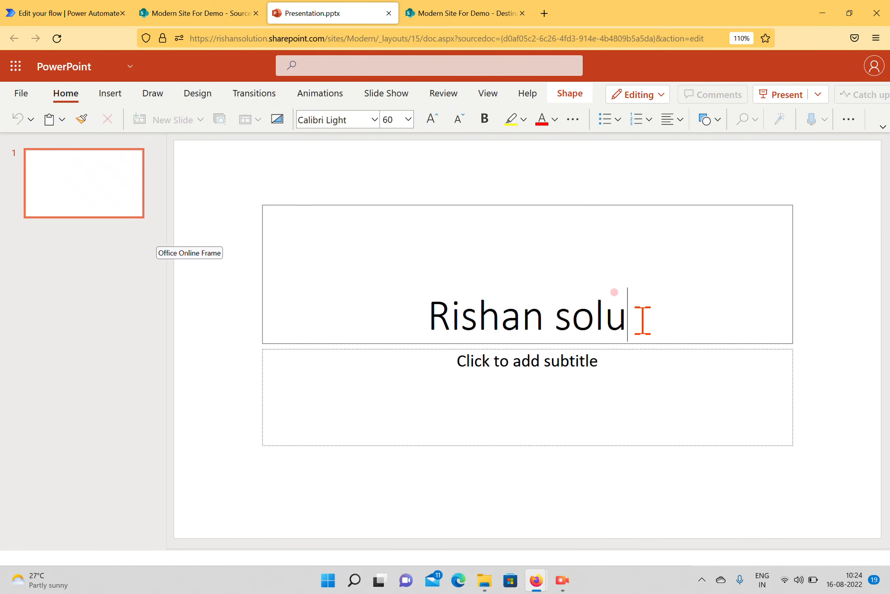
type("tions")
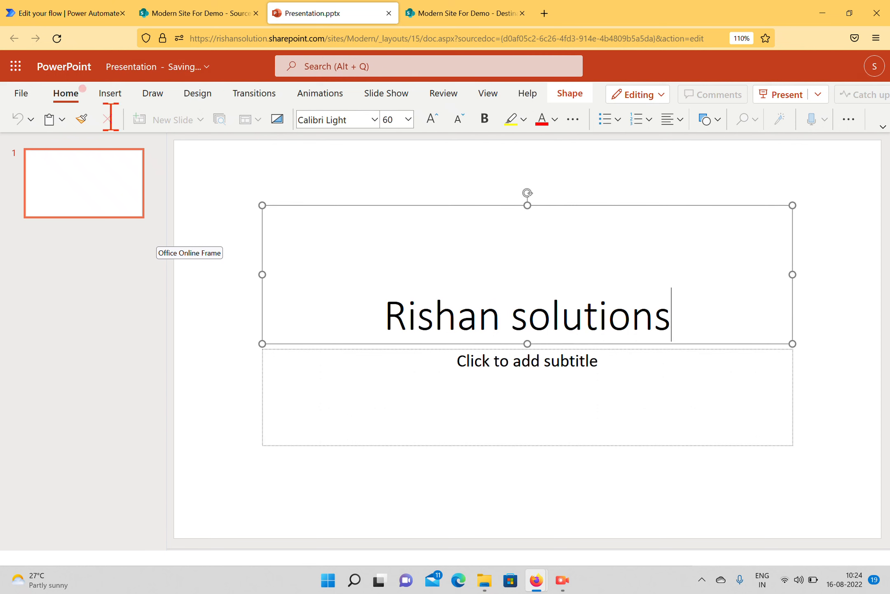
- Rename the presentation file to Siteinfo
left_click(155, 67)
key("BackSpace")
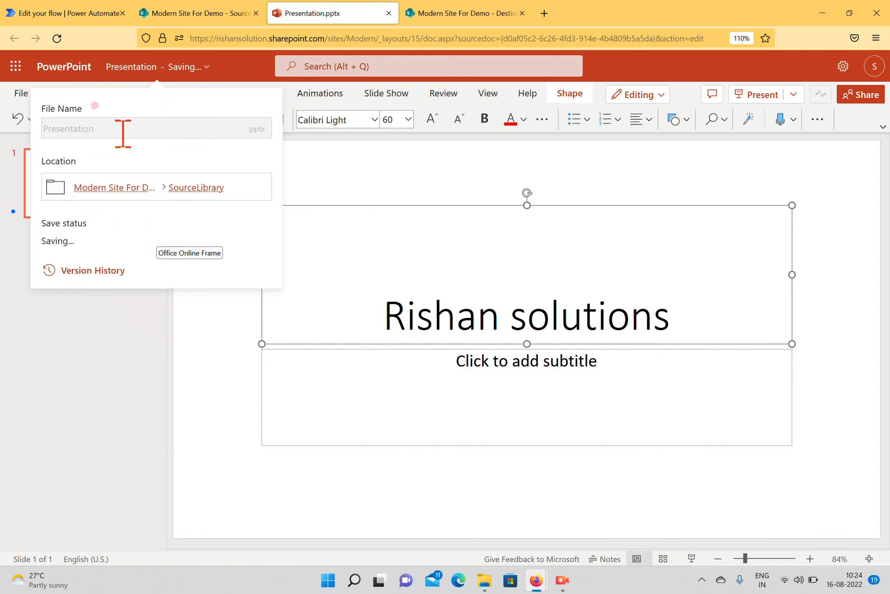
left_click(458, 461)
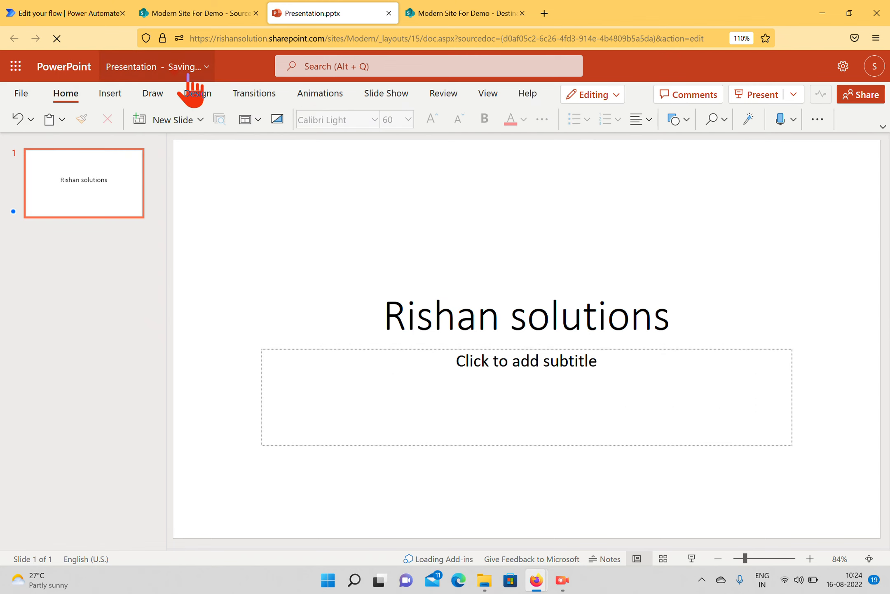
left_click(169, 69)
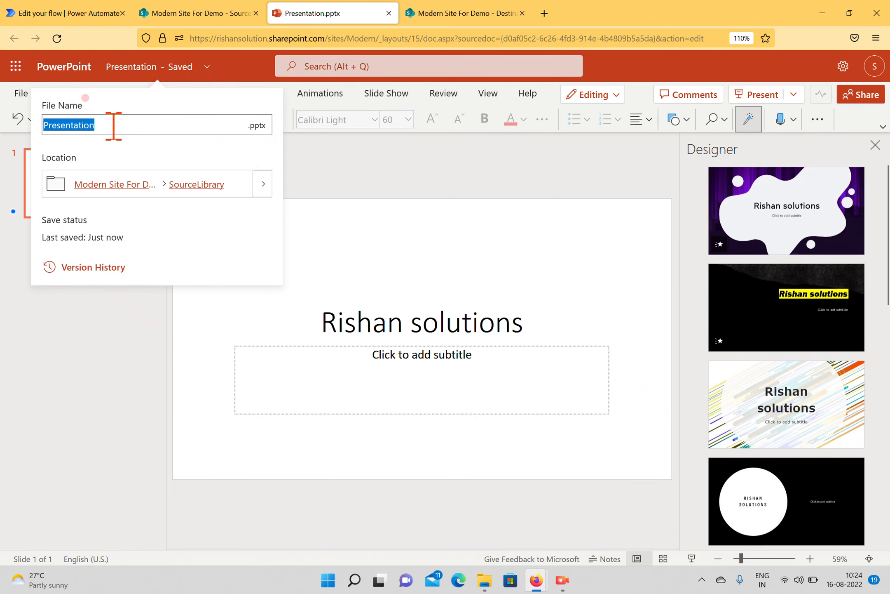
left_click(113, 125)
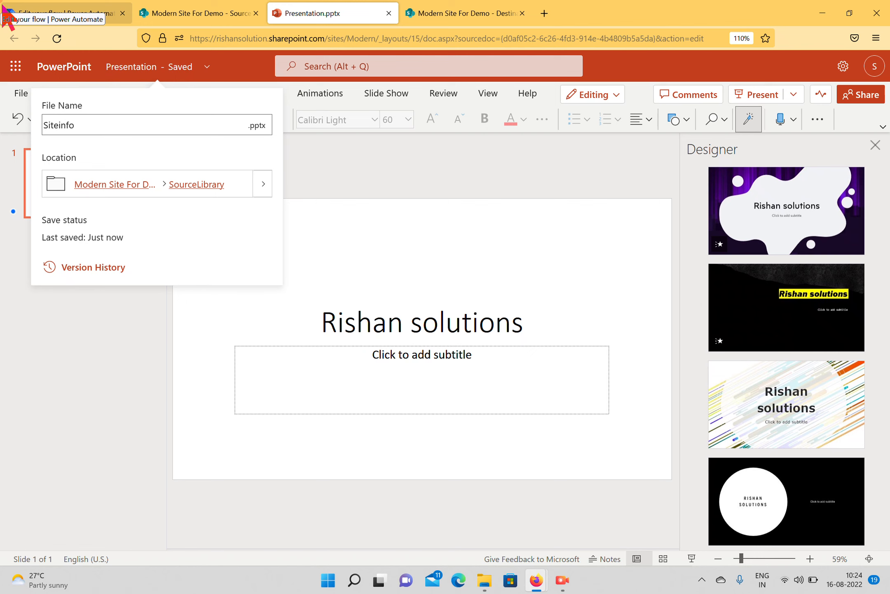
- Apply the purple Designer layout with white blob shapes to the title slide and close the presentation
left_click(735, 248)
left_click(763, 217)
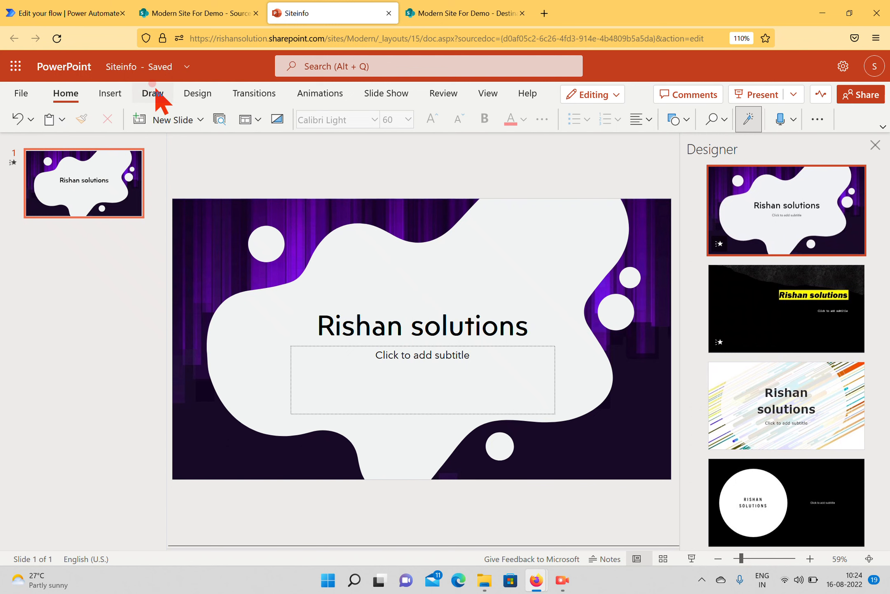
left_click(213, 14)
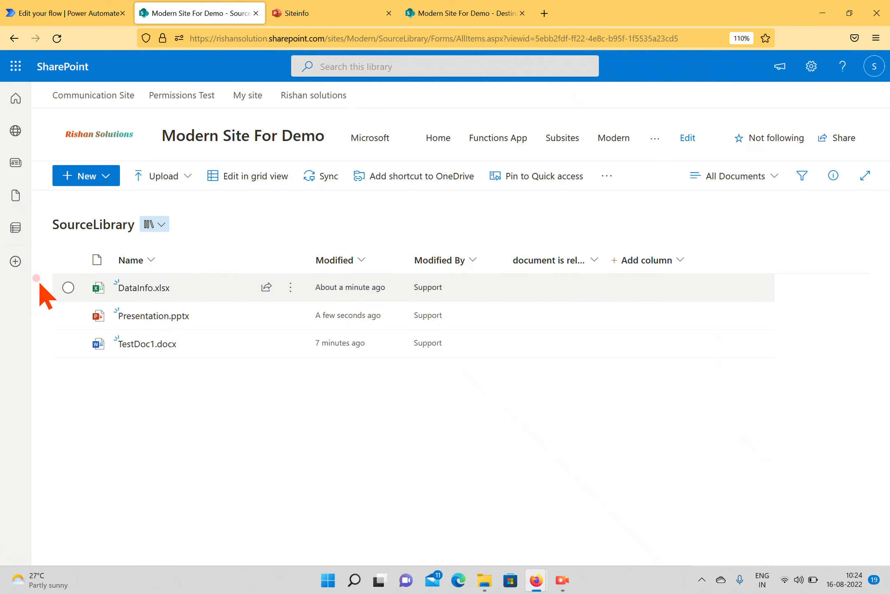
left_click(348, 14)
left_click(389, 15)
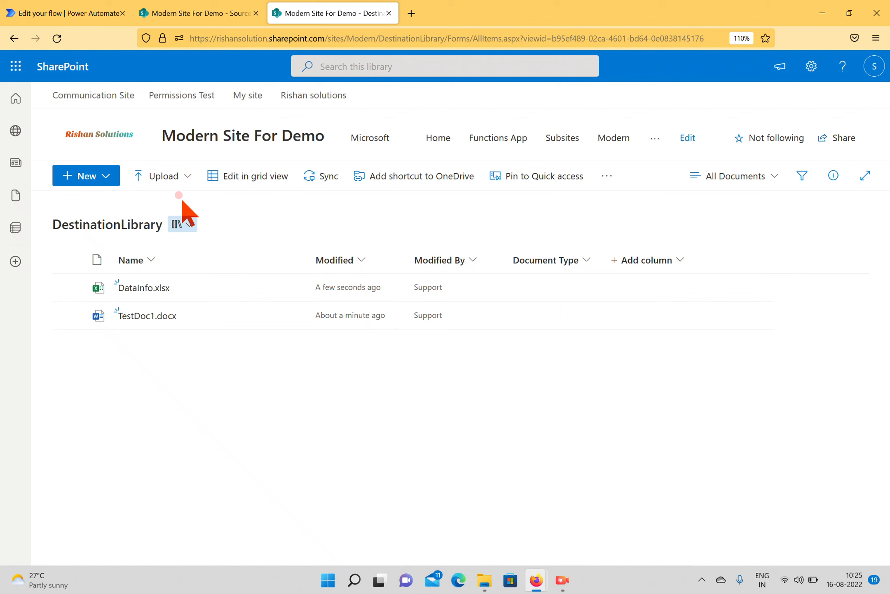
- Set the document is related value of the presentation in SourceLibrary to test, editing in grid view
left_click(173, 14)
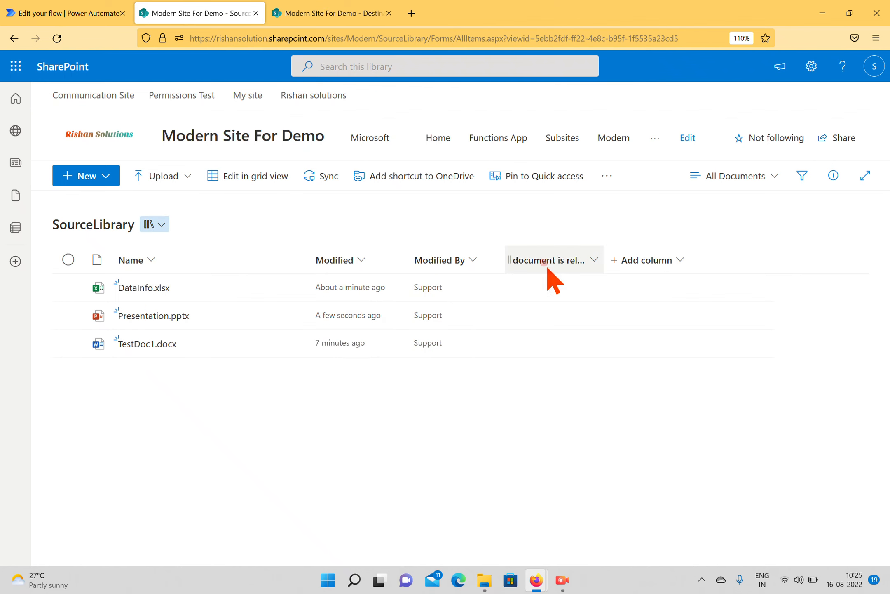
left_click(221, 178)
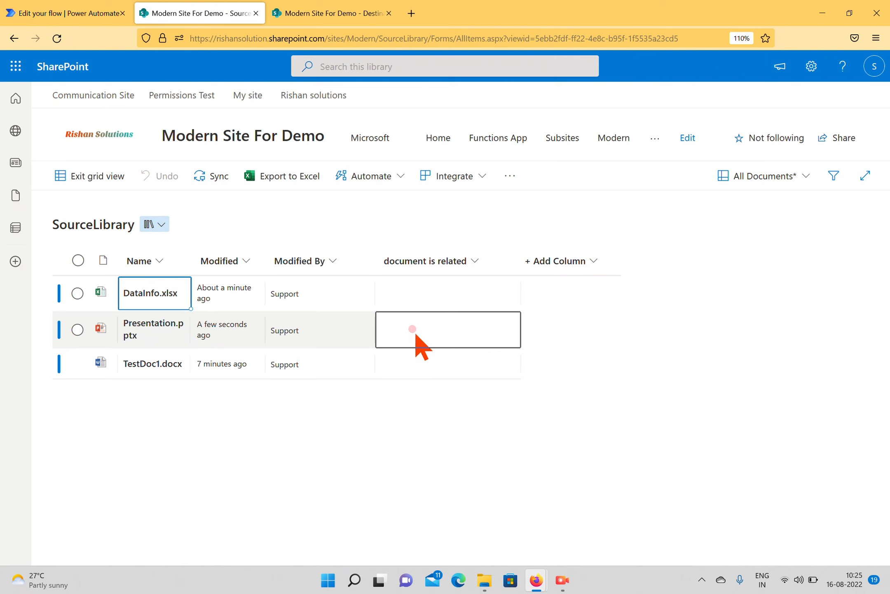
left_click(414, 330)
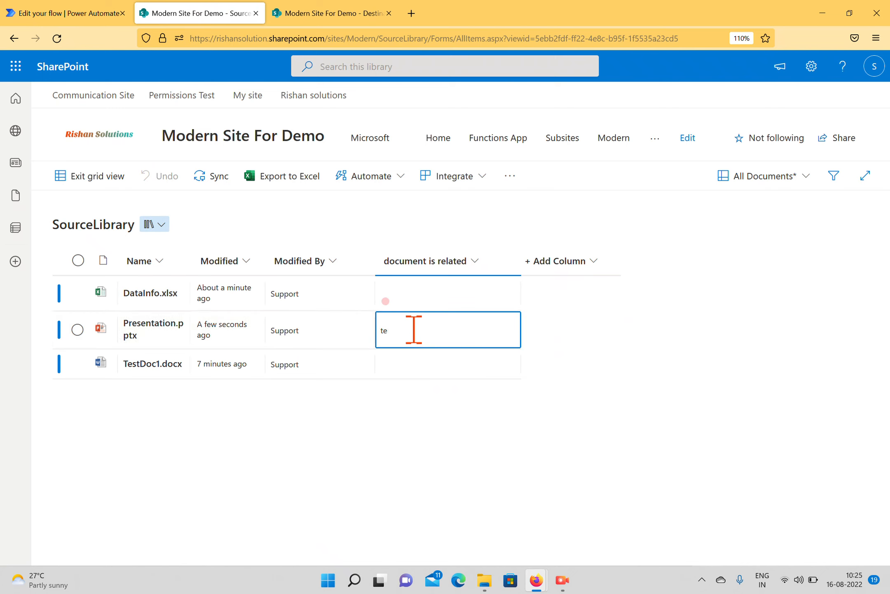
left_click(97, 181)
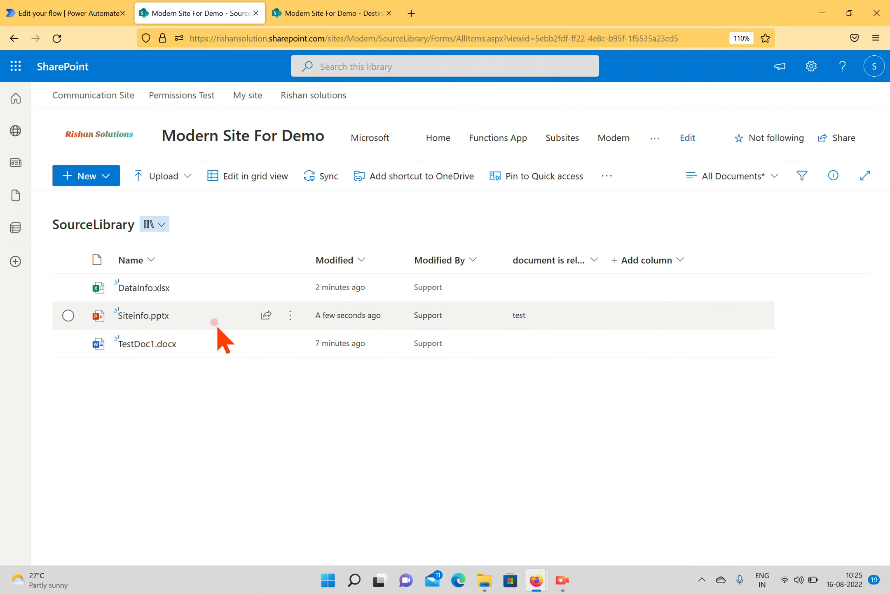
- Run DocFlow on Siteinfo.pptx from SourceLibrary and refresh DestinationLibrary to check for the copied presentation
left_click(291, 315)
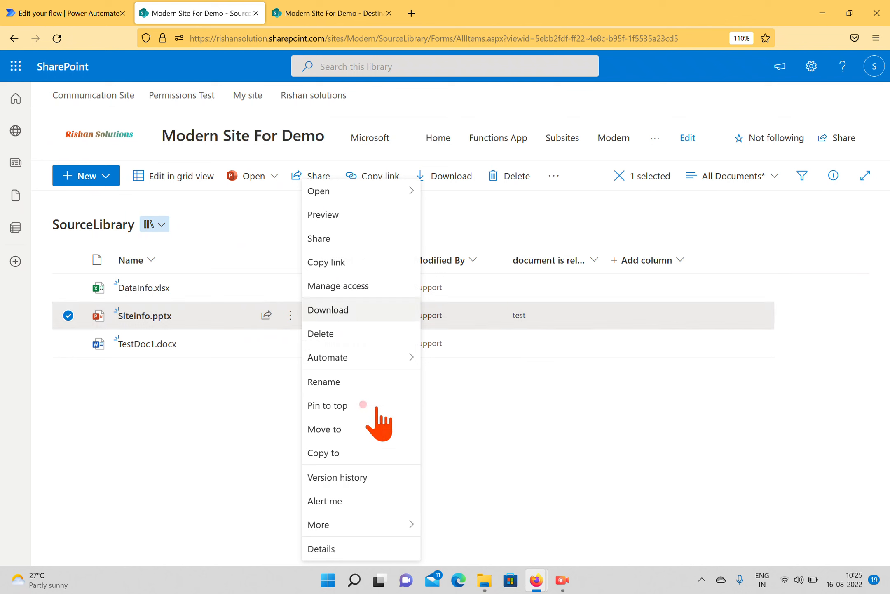
mouse_move(400, 362)
left_click(479, 386)
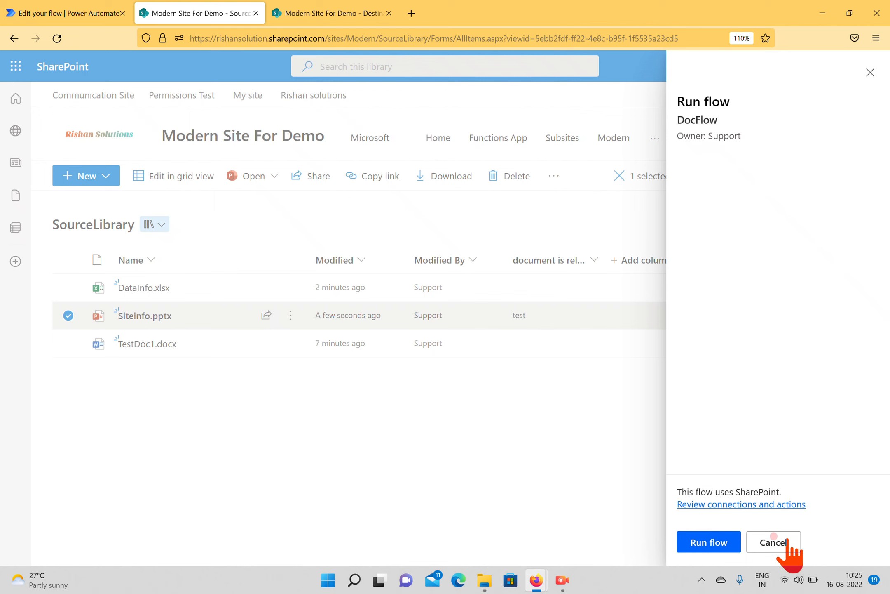
left_click(728, 543)
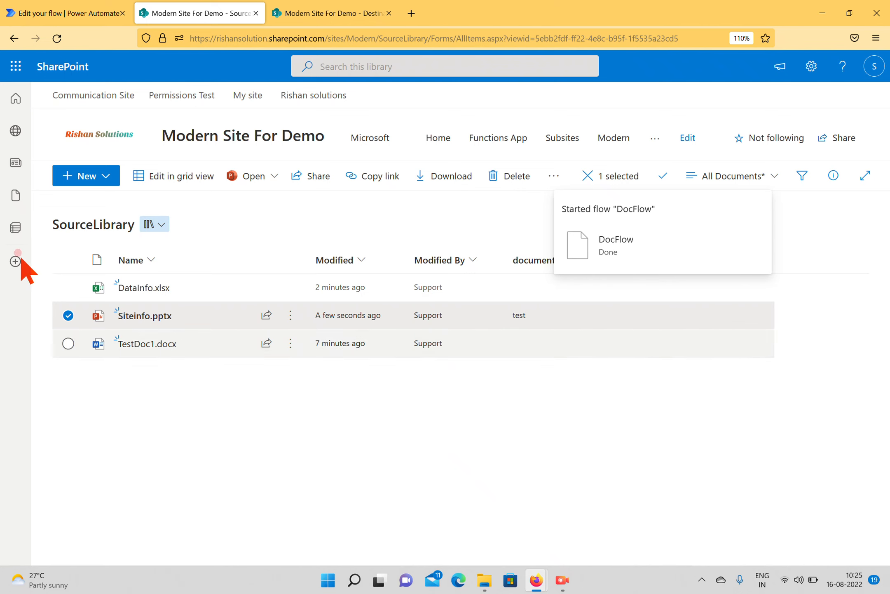
left_click(328, 9)
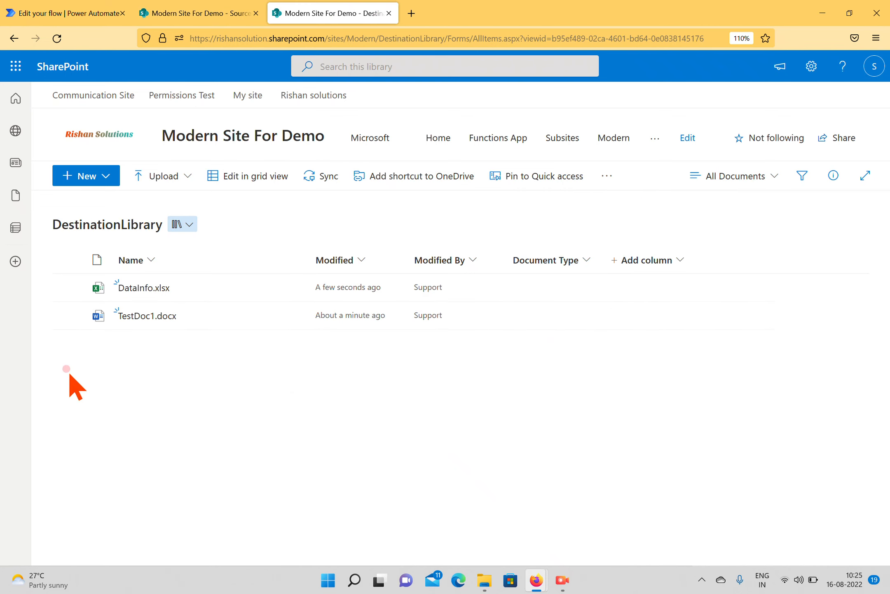
left_click(56, 37)
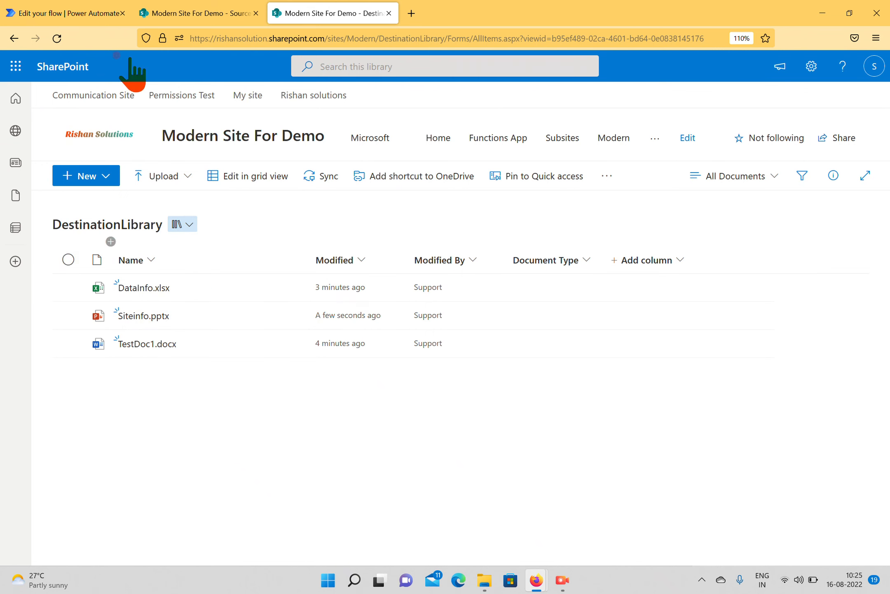
- Review DocFlow's steps in Power Automate, look over both libraries, and inspect the options of the Copy file action
left_click(17, 15)
left_click(428, 196)
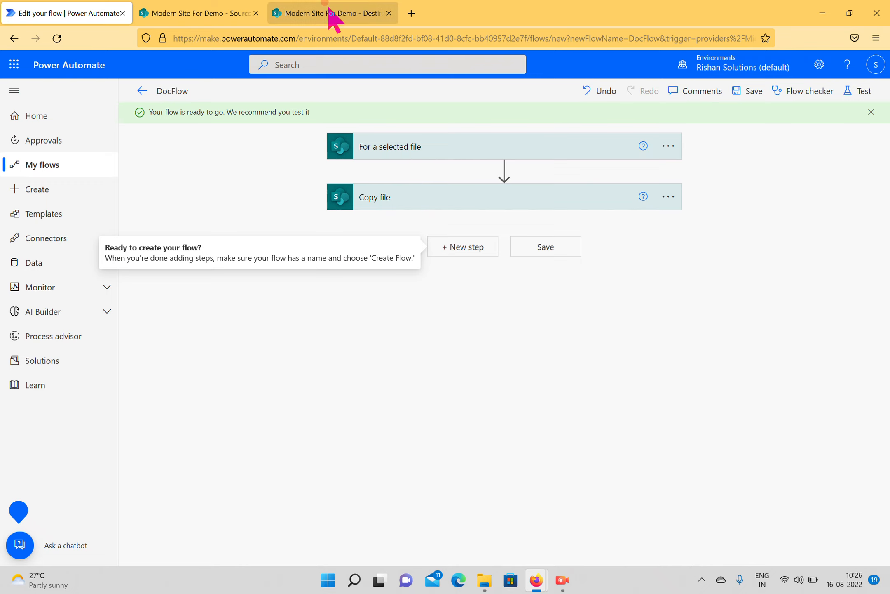
left_click(328, 14)
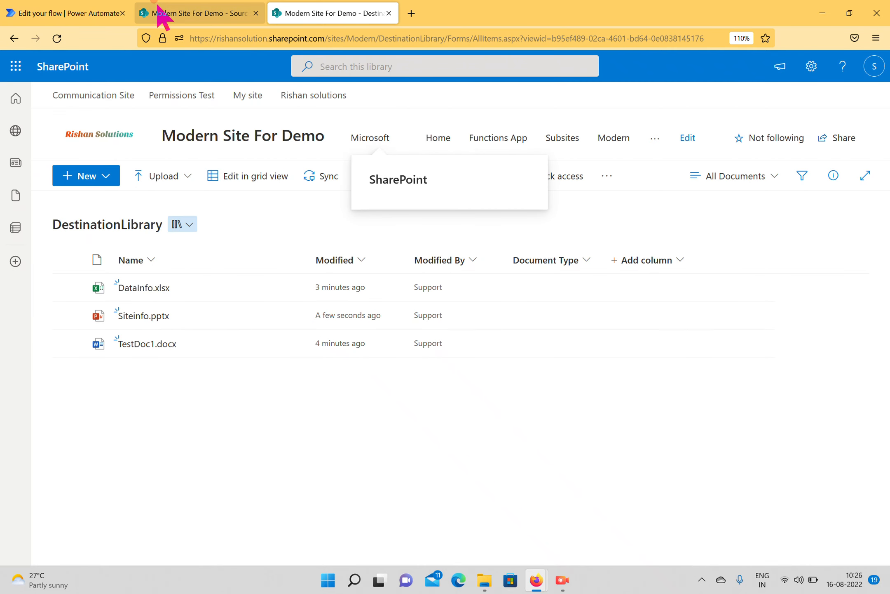
left_click(145, 15)
left_click(17, 14)
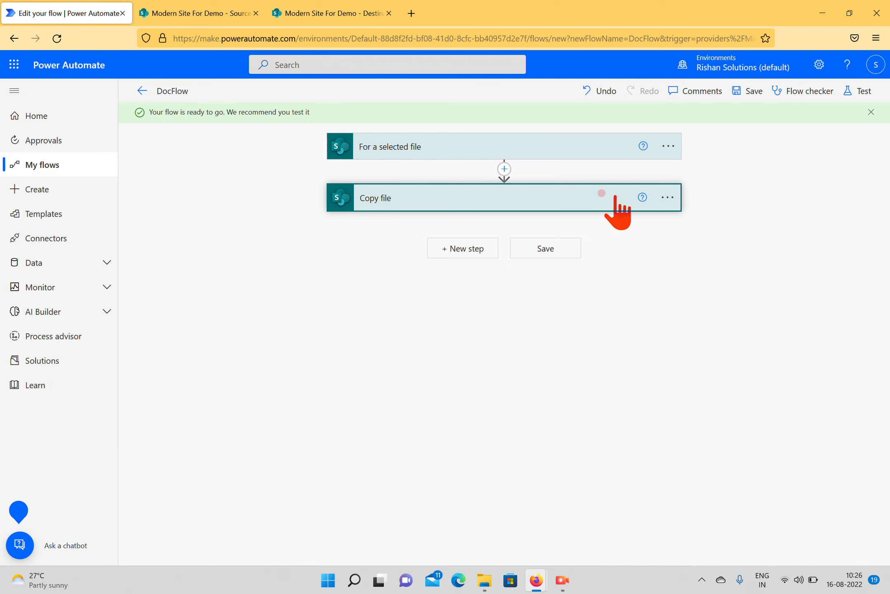
left_click(668, 197)
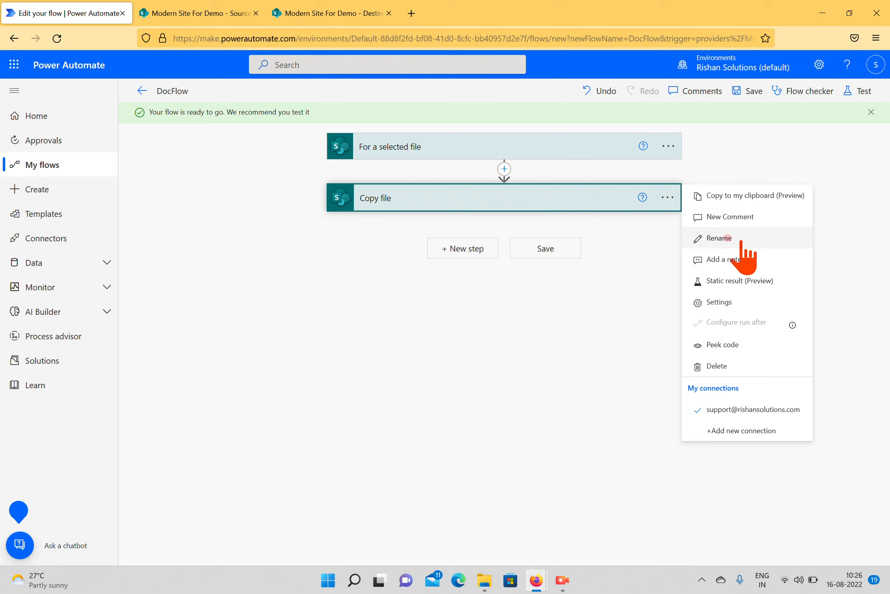
left_click(246, 353)
- Create an instant cloud flow named Movedocuments with the SharePoint trigger For a selected file
left_click(39, 166)
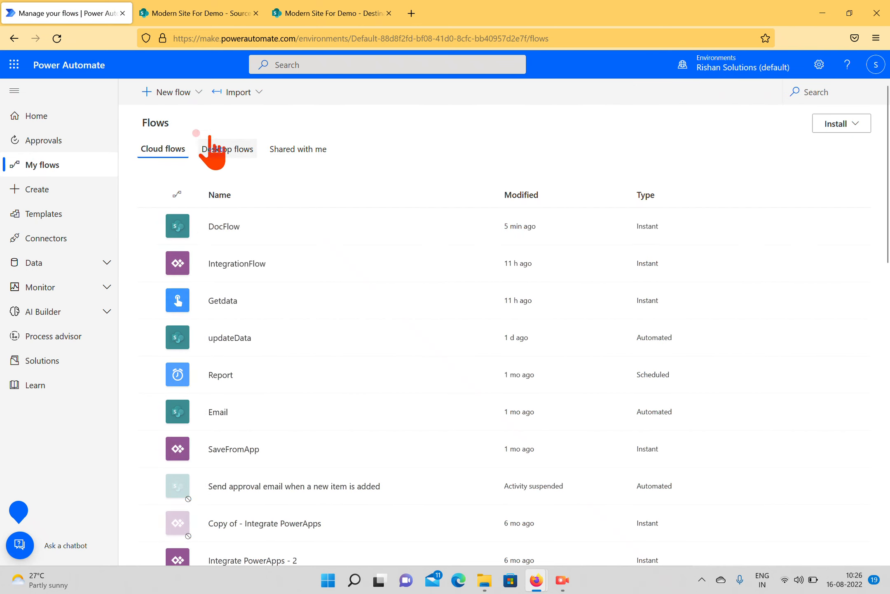
left_click(164, 99)
left_click(200, 225)
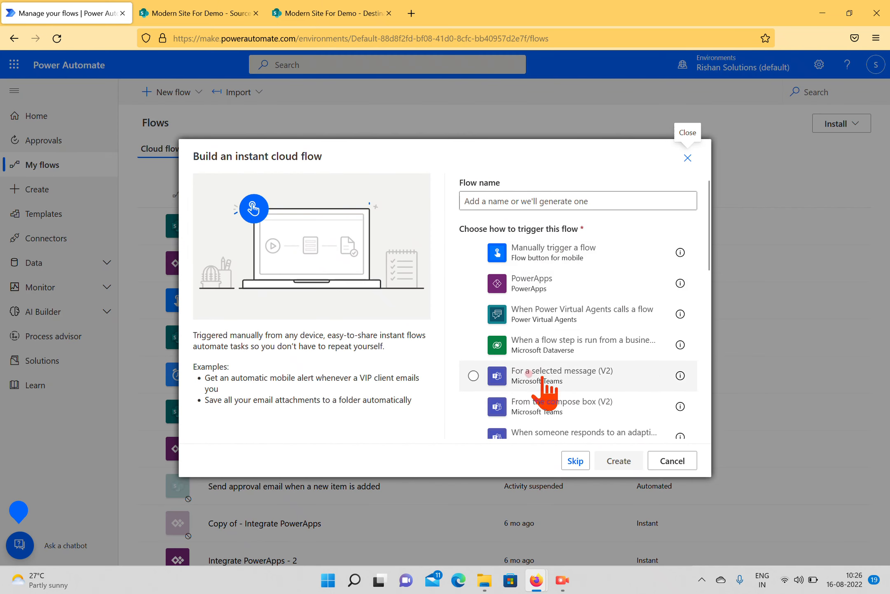
scroll(536, 371, "down", 4)
left_click(473, 397)
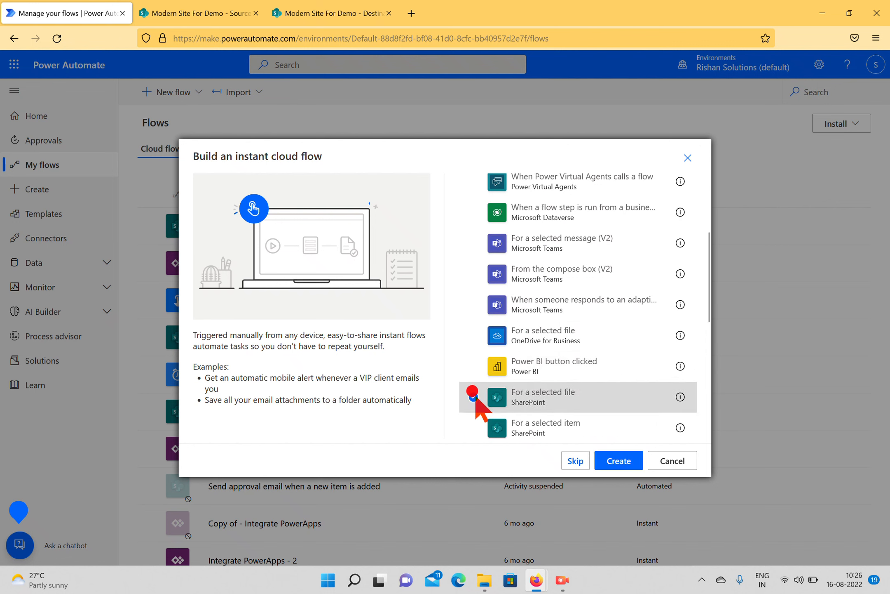
scroll(573, 372, "up", 4)
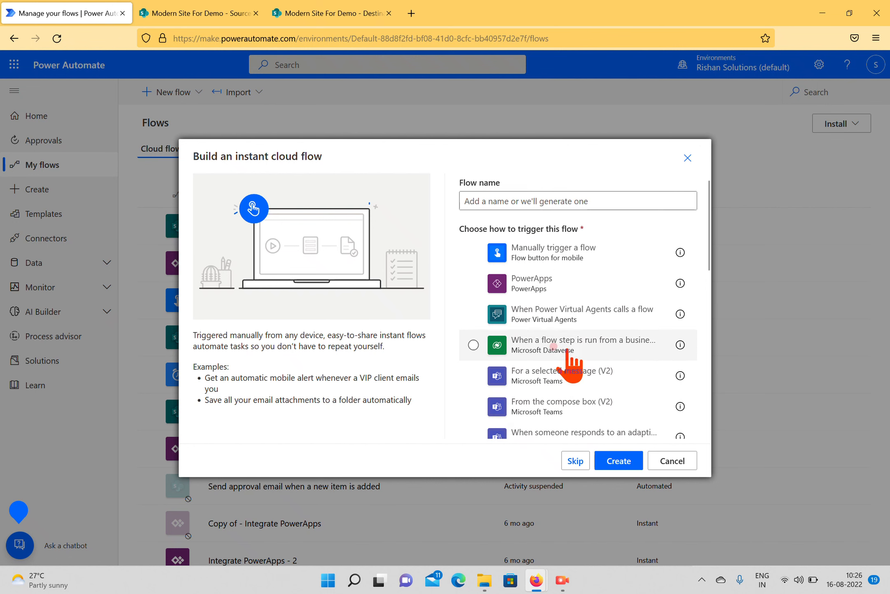
left_click(525, 198)
type("Movedocuments")
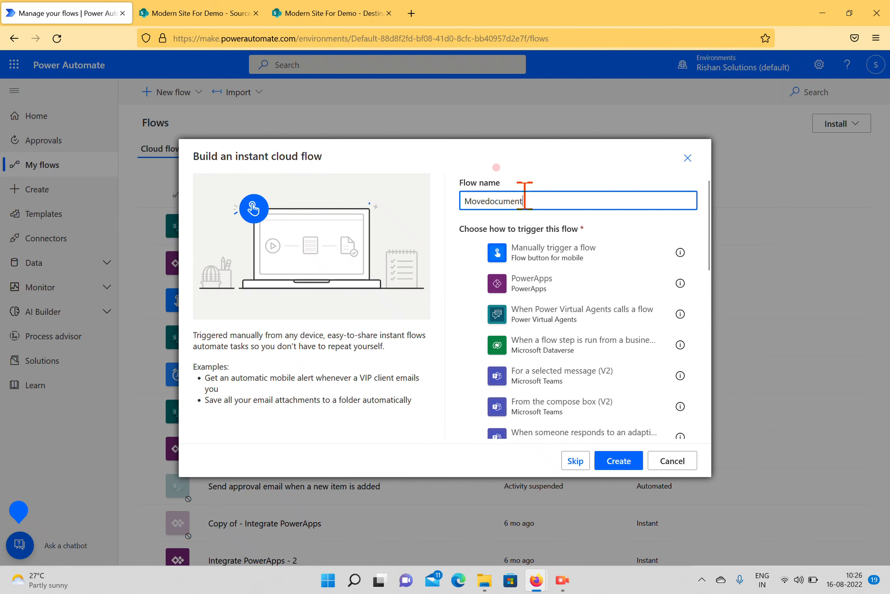
left_click(609, 458)
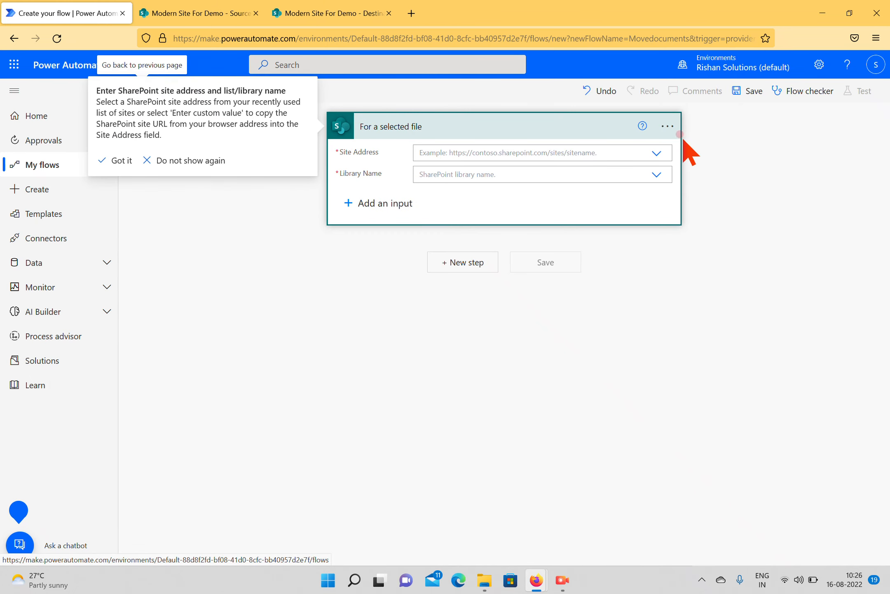
- Set the trigger's site address to Modern Site For Demo and its library to SourceLibrary
left_click(656, 154)
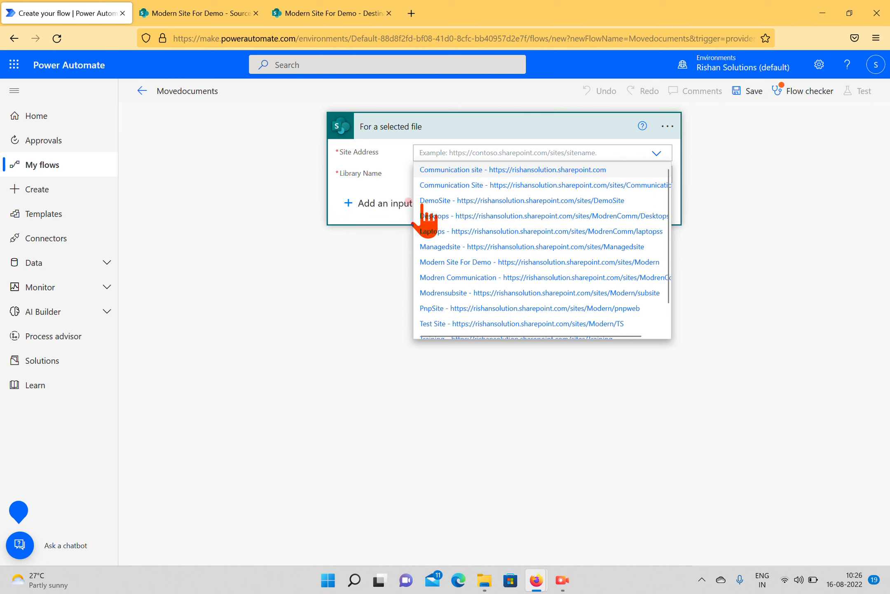
left_click(454, 263)
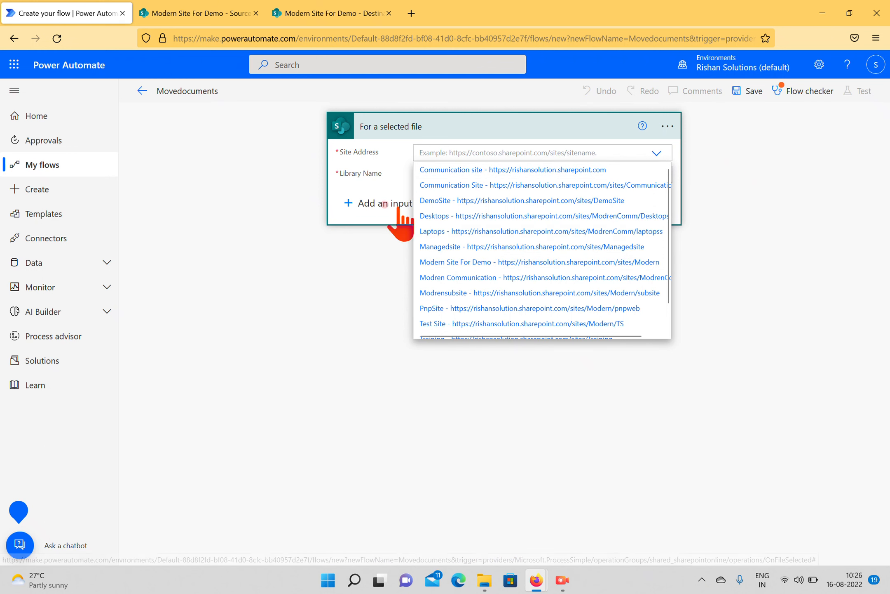
left_click(644, 186)
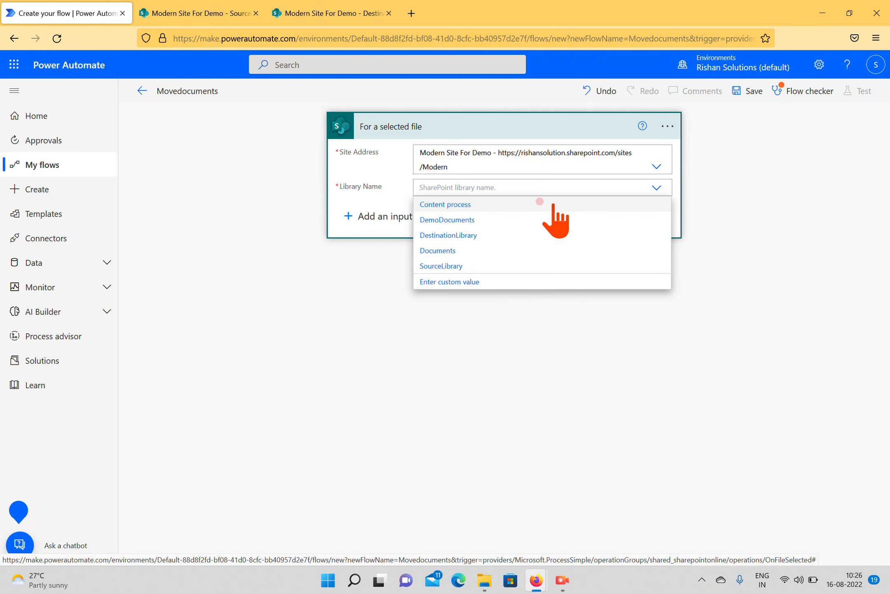
left_click(441, 266)
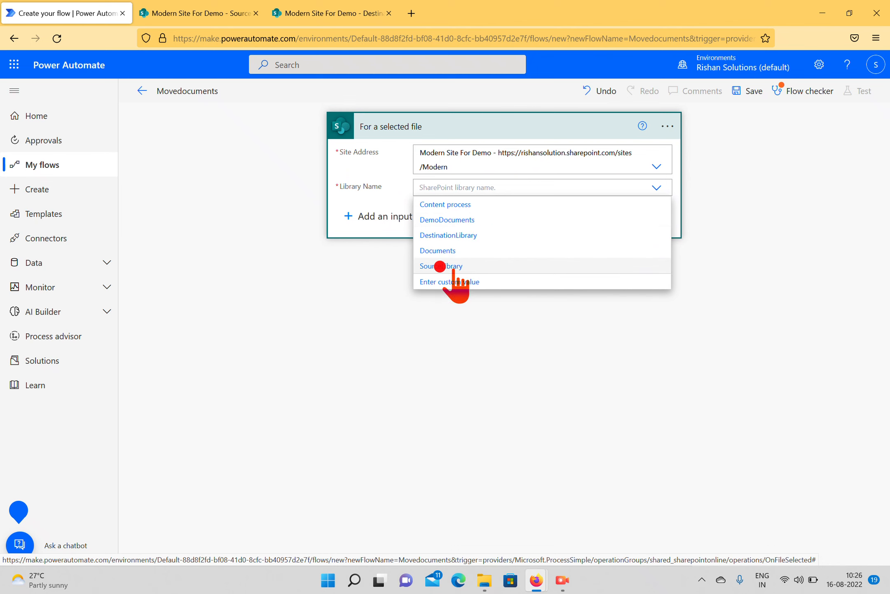
- Add the SharePoint Move file action after the trigger and set its current site address to Modern Site For Demo
left_click(470, 275)
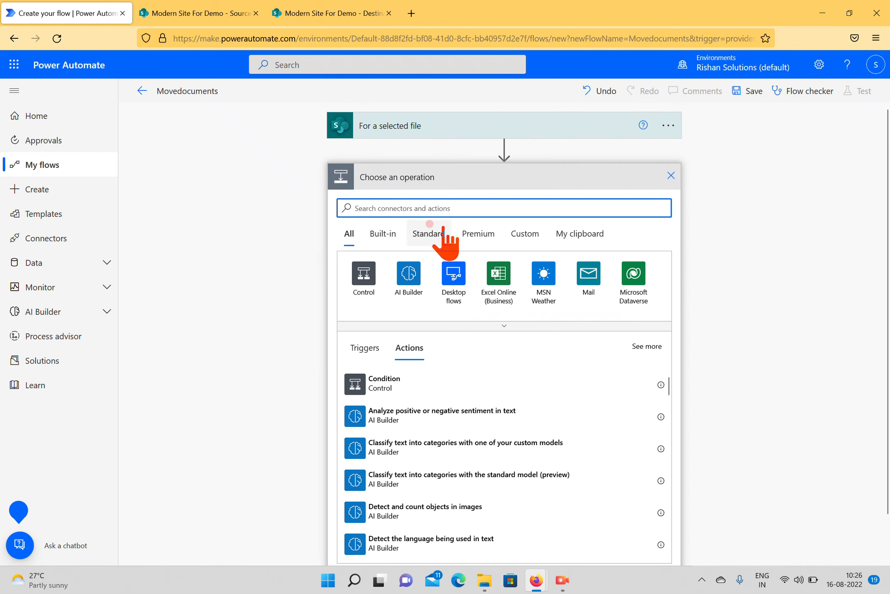
type("MOve")
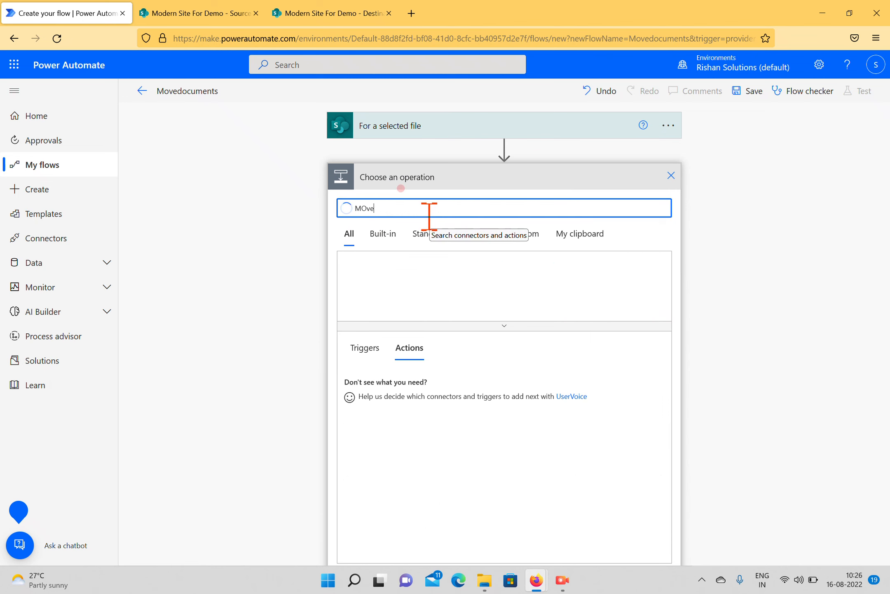
left_click(399, 382)
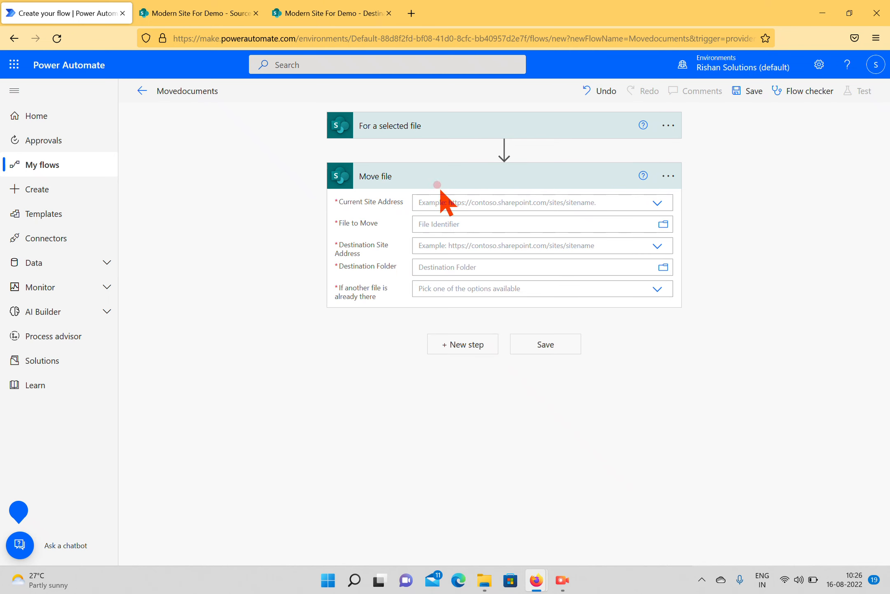
left_click(657, 202)
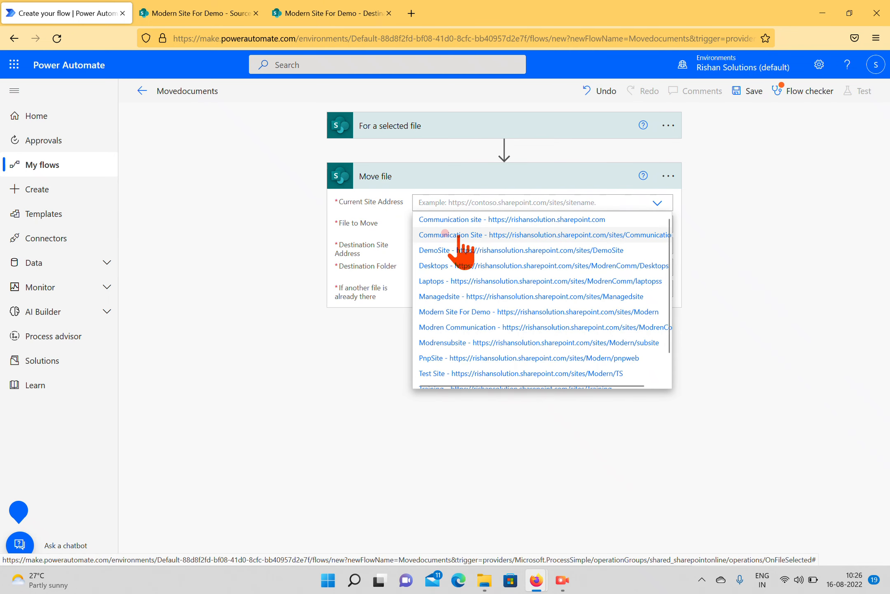
left_click(495, 312)
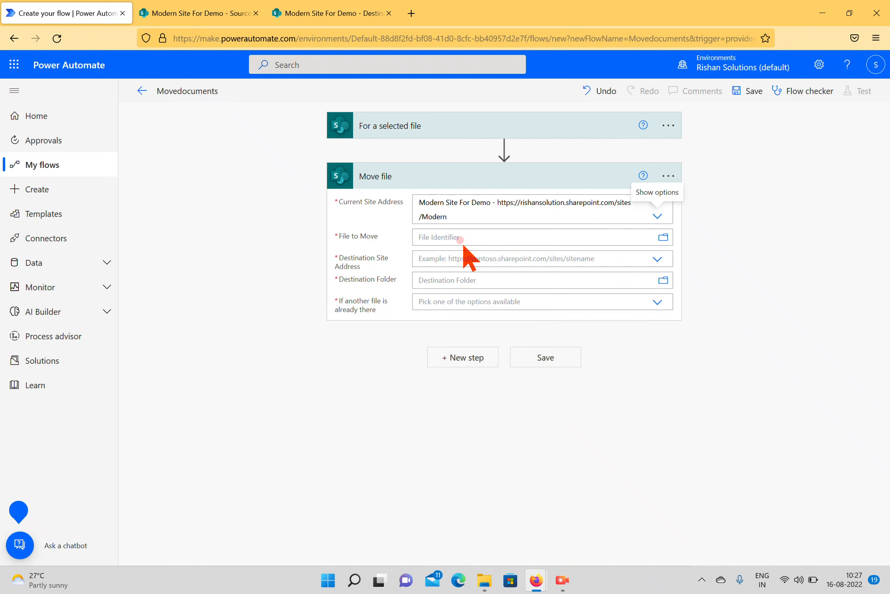
- Set File to Move to /SourceLibrary/ followed by the trigger's fileName dynamic content, starting from the DataInfo.xlsx path
left_click(662, 238)
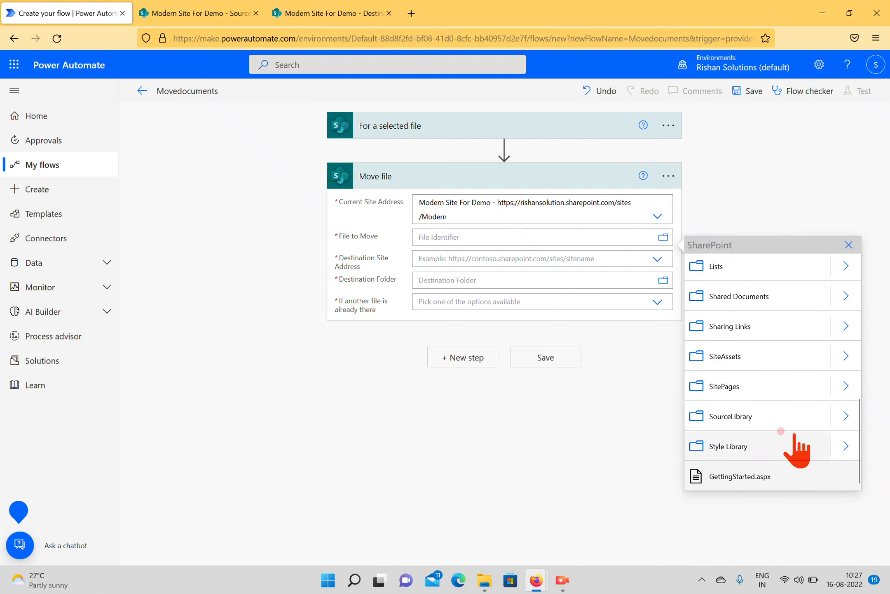
left_click(845, 414)
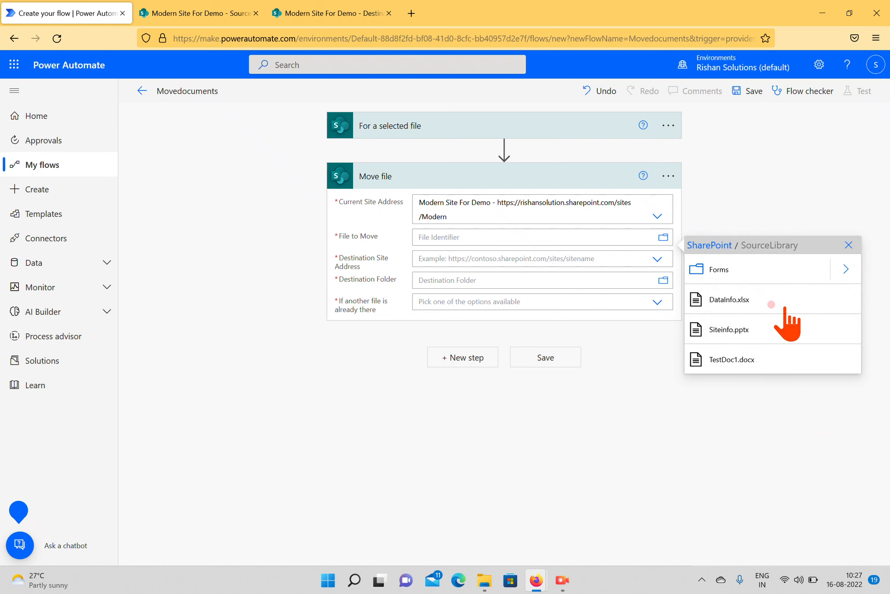
left_click(739, 291)
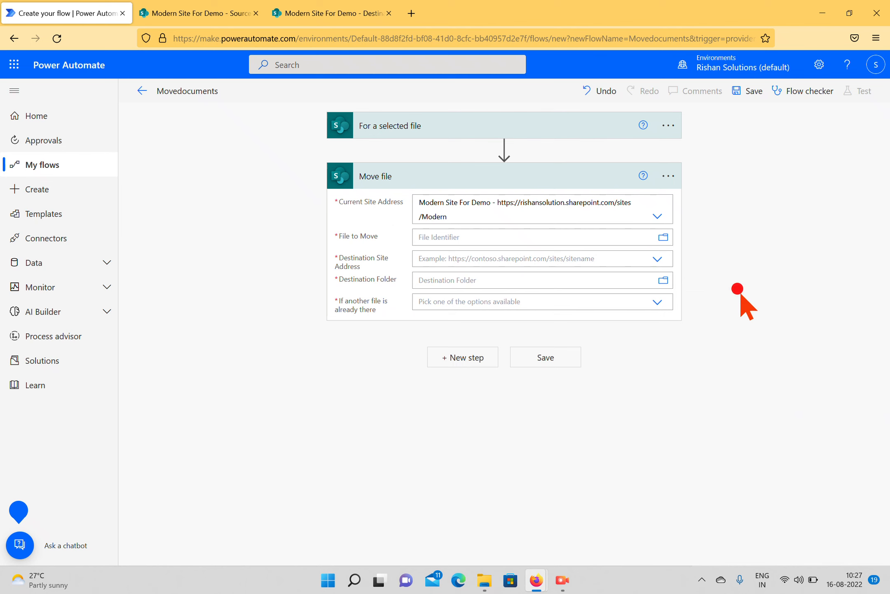
left_click_drag(470, 234, 525, 237)
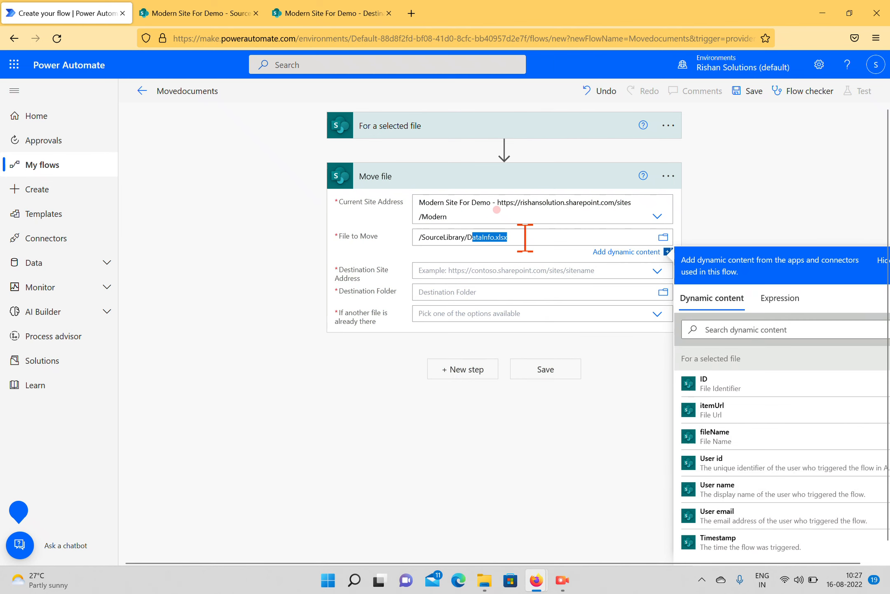
left_click(528, 238)
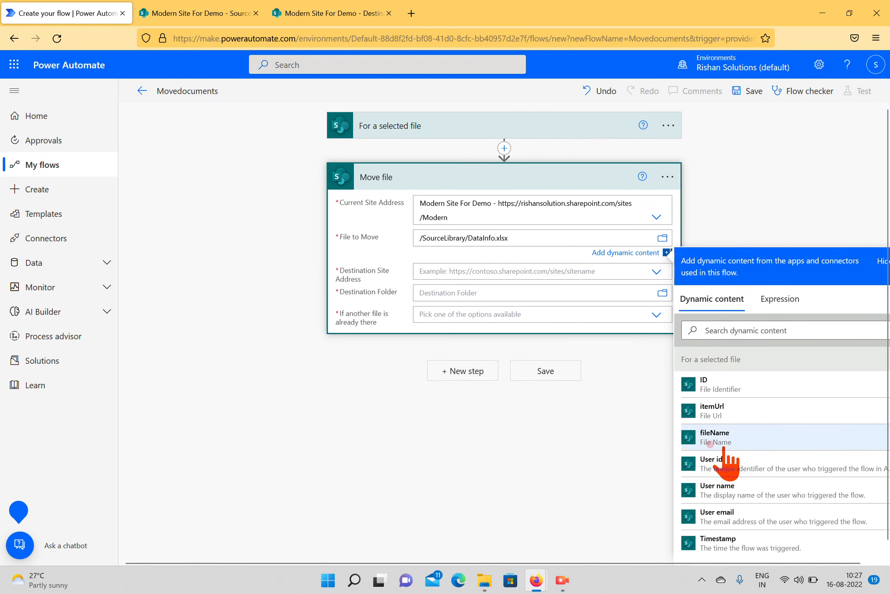
left_click(708, 436)
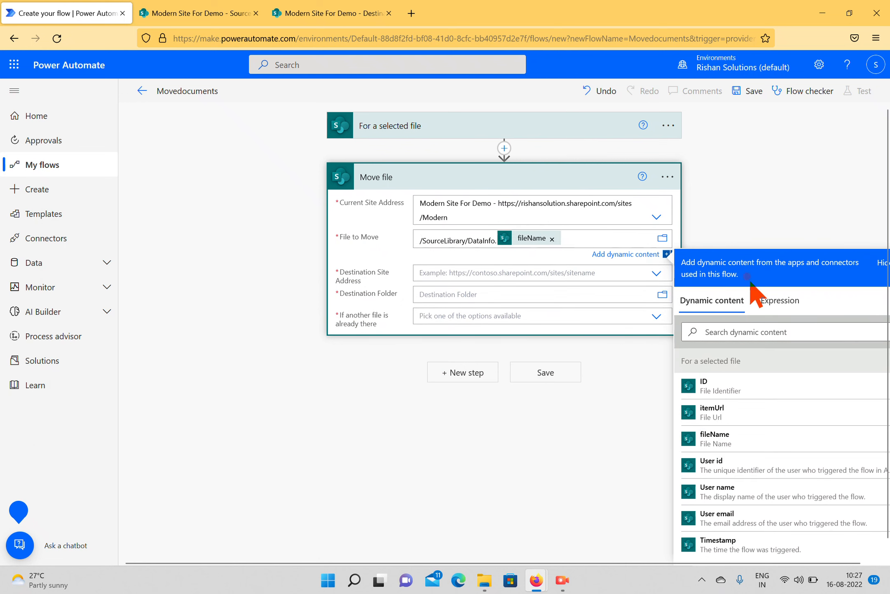
key("BackSpace")
key("BackSpace")
key("BackSpace")
key("BackSpace")
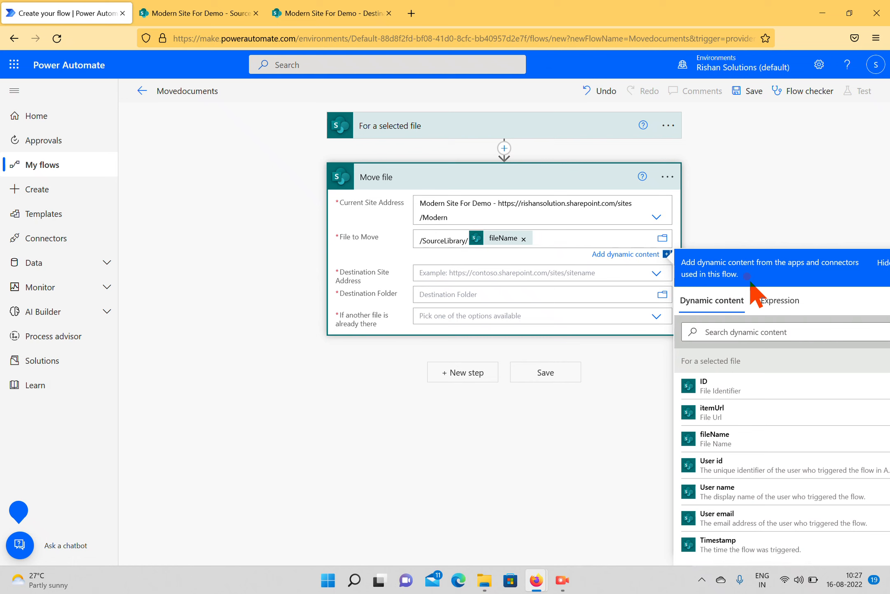
- Set the Move file destination to the Modern Site For Demo site and the /DestinationLibrary folder
scroll(593, 198, "down", 1)
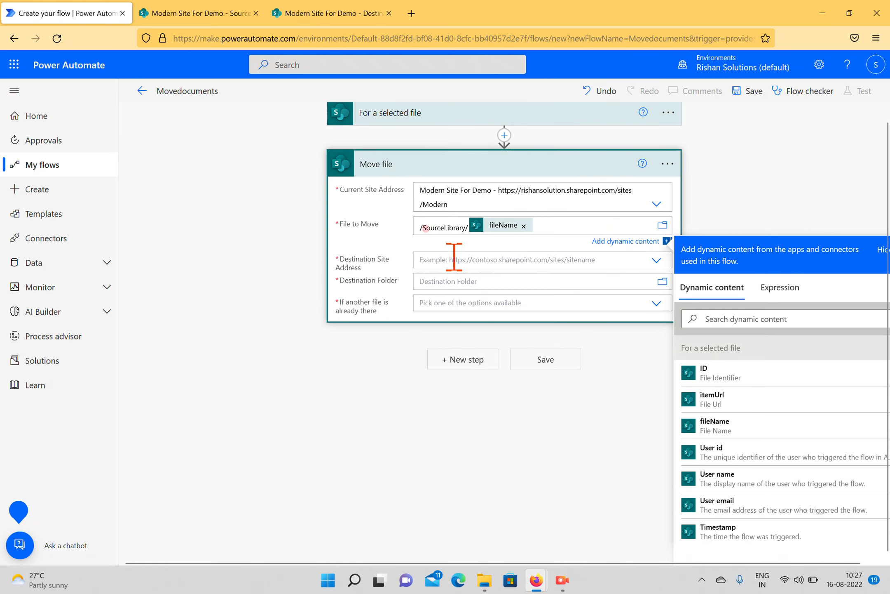
left_click(644, 260)
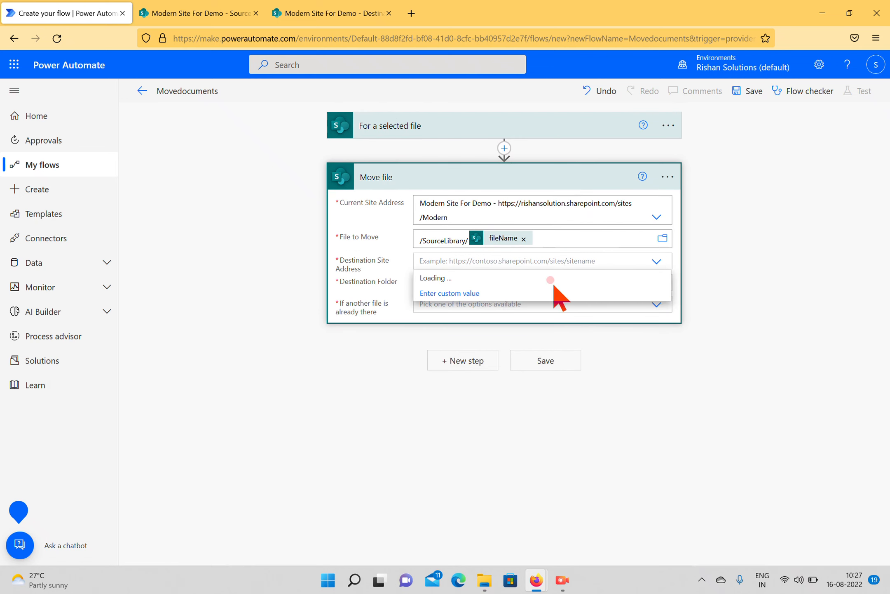
left_click(489, 369)
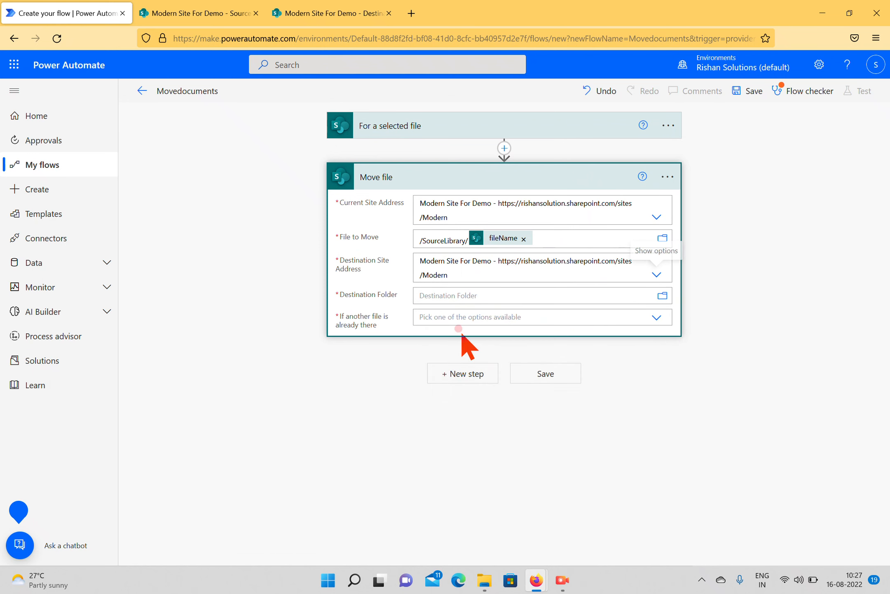
left_click(663, 296)
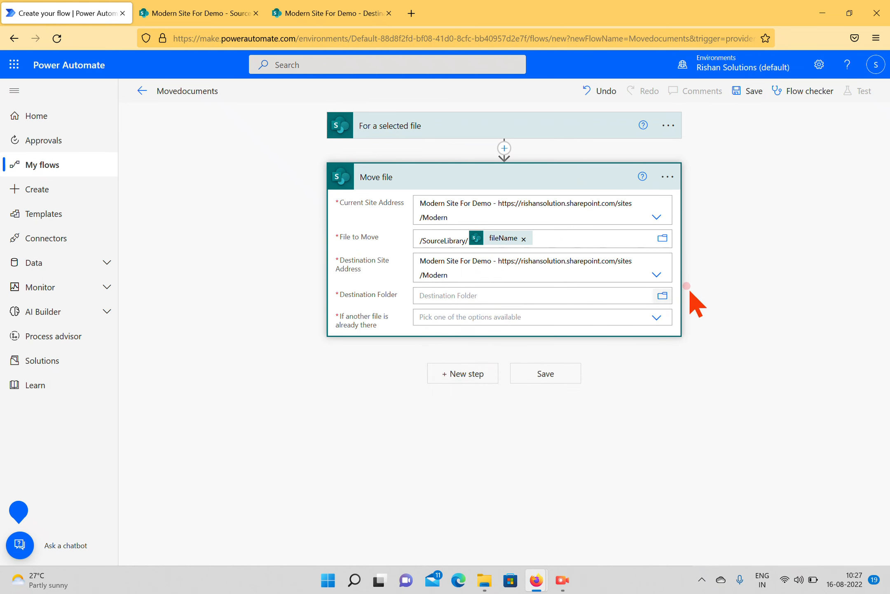
left_click(779, 504)
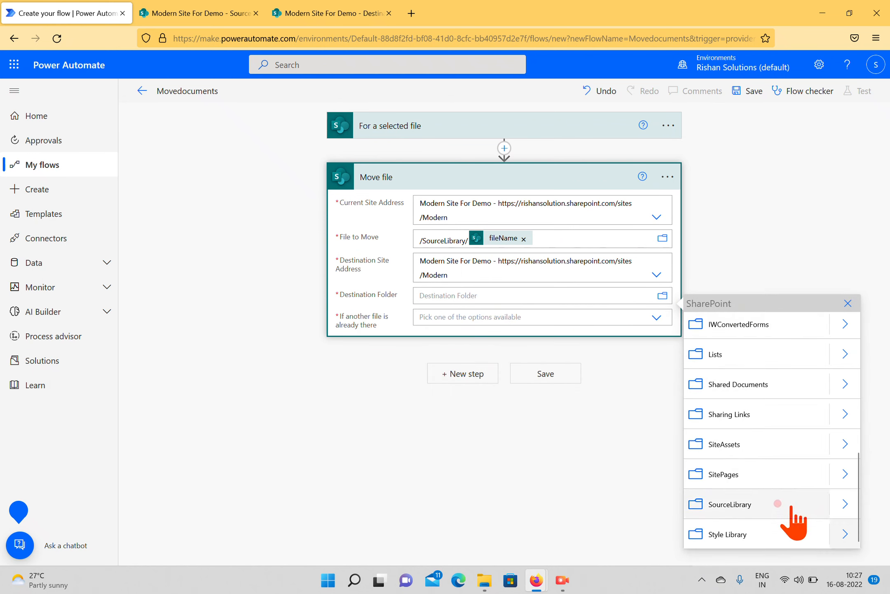
scroll(789, 499, "up", 1)
scroll(784, 487, "down", 1)
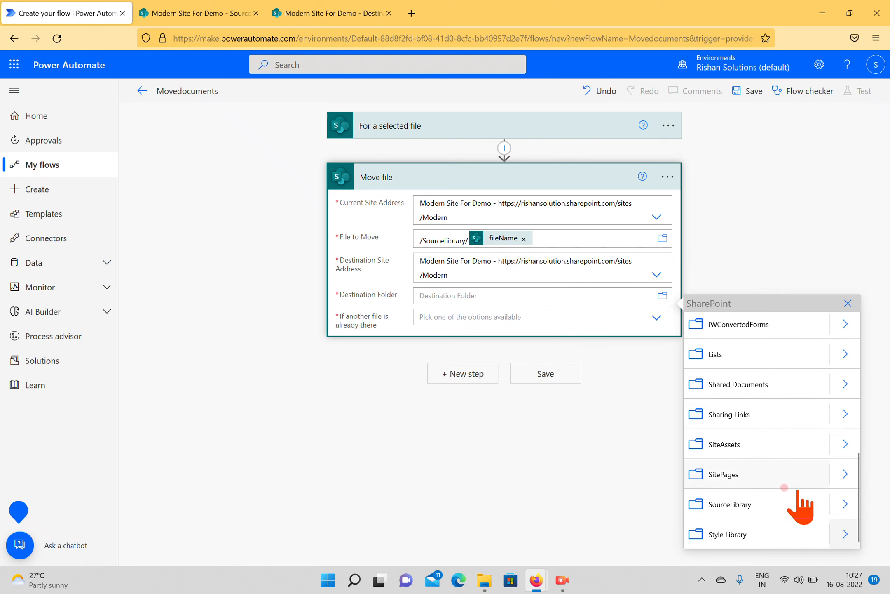
scroll(785, 488, "up", 5)
left_click(726, 506)
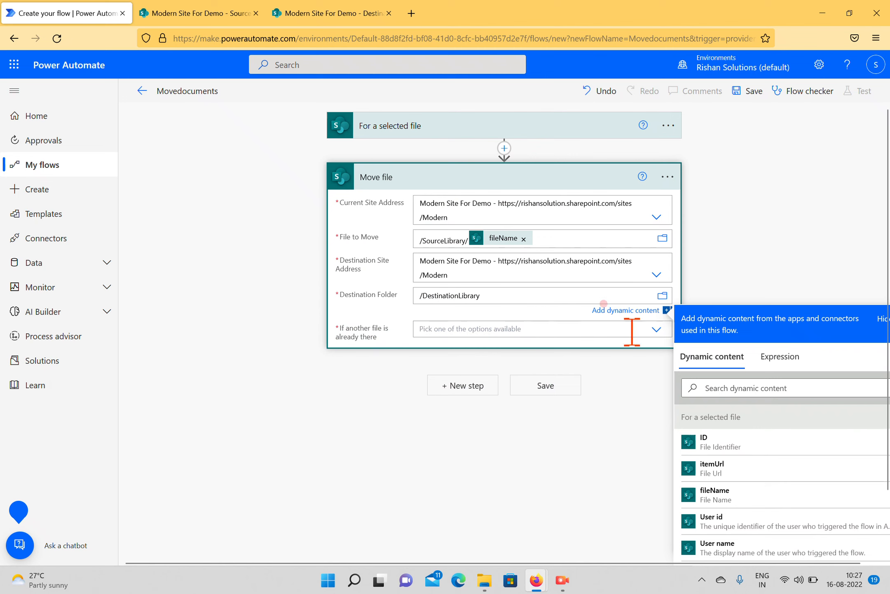
- Choose Replace for when another file is already there, and save the Movedocuments flow
left_click(649, 330)
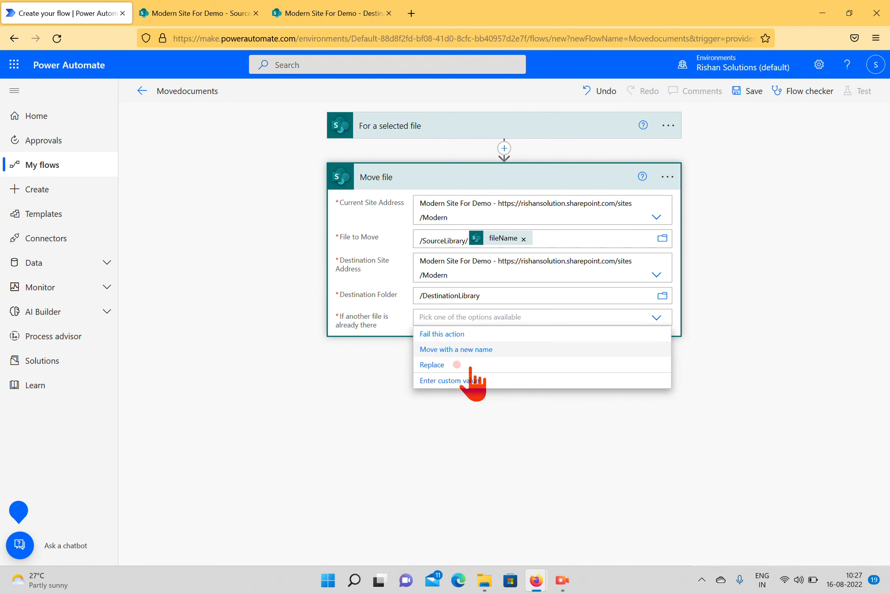
left_click(434, 364)
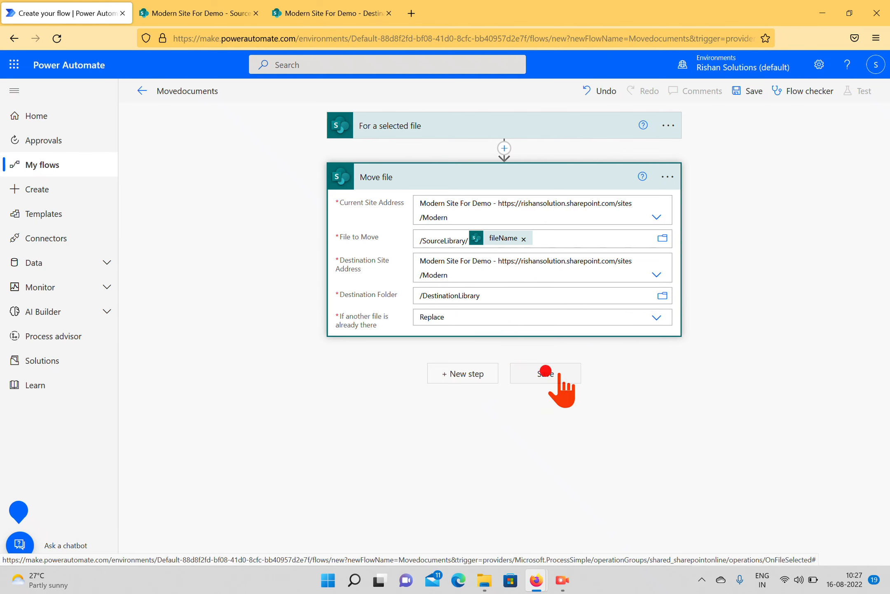
left_click(546, 371)
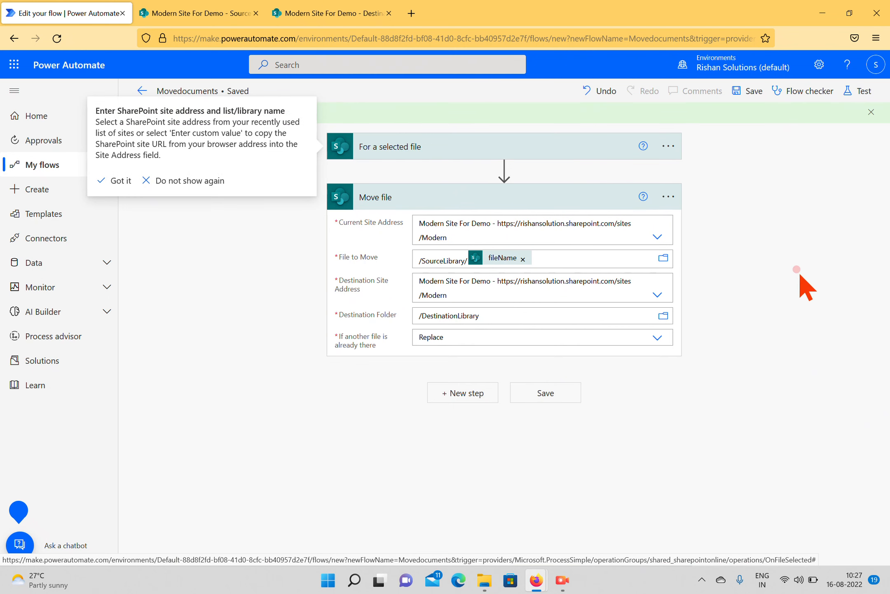
left_click(777, 274)
- Create a new Word document in SourceLibrary containing the text "This is for move document"
left_click(185, 14)
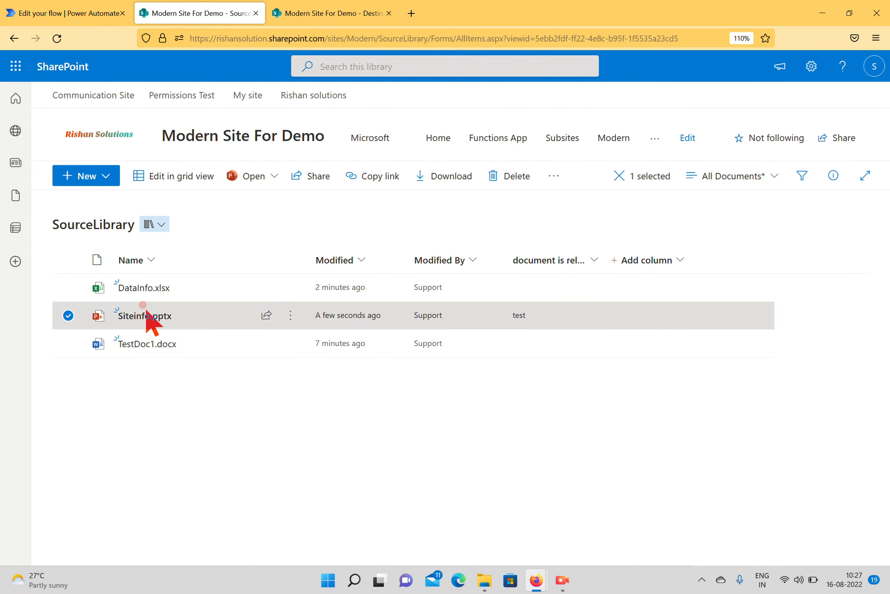
left_click(68, 315)
left_click(330, 18)
left_click(233, 20)
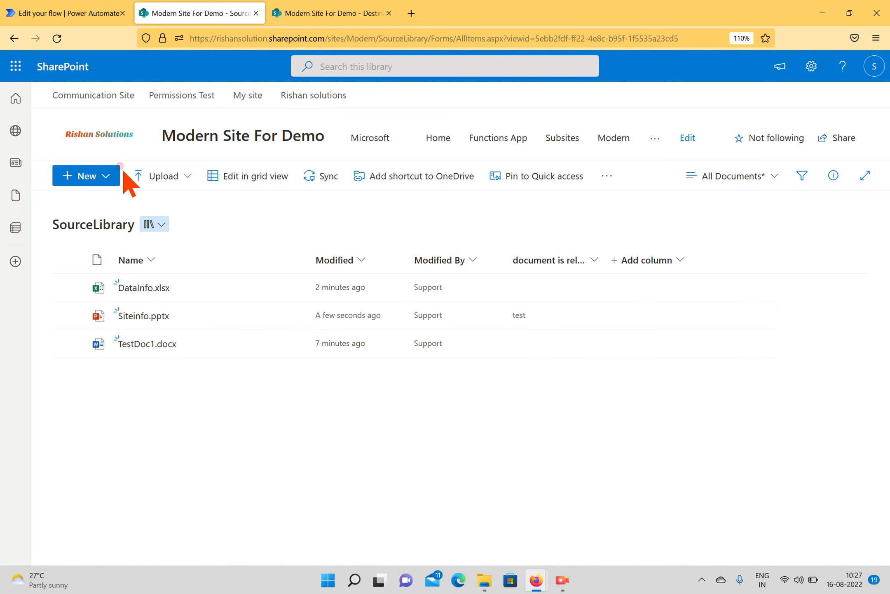
left_click(105, 177)
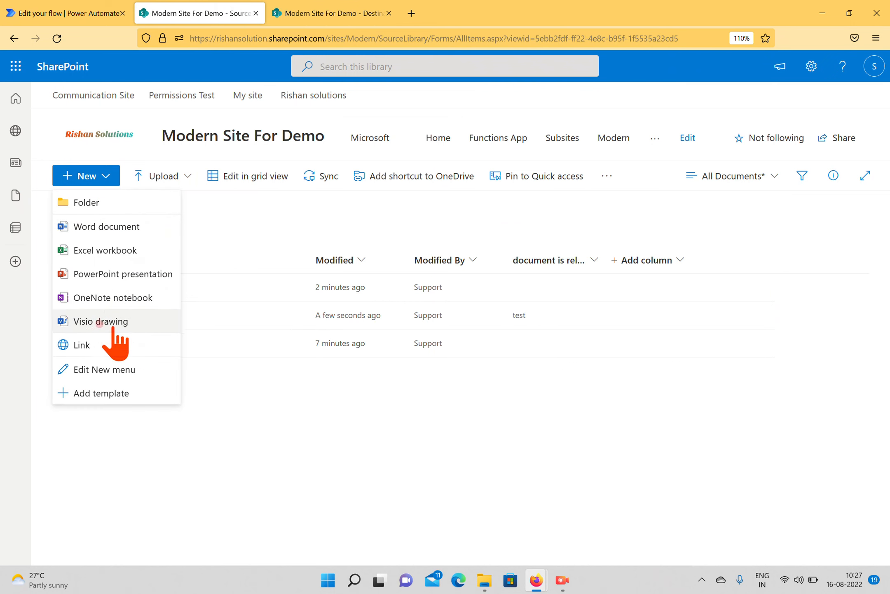
left_click(104, 226)
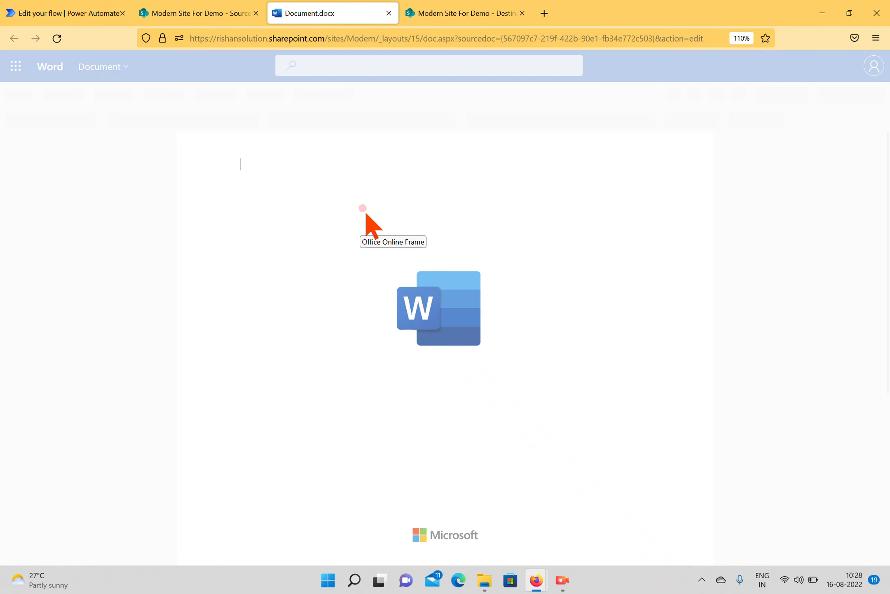
type("This is f")
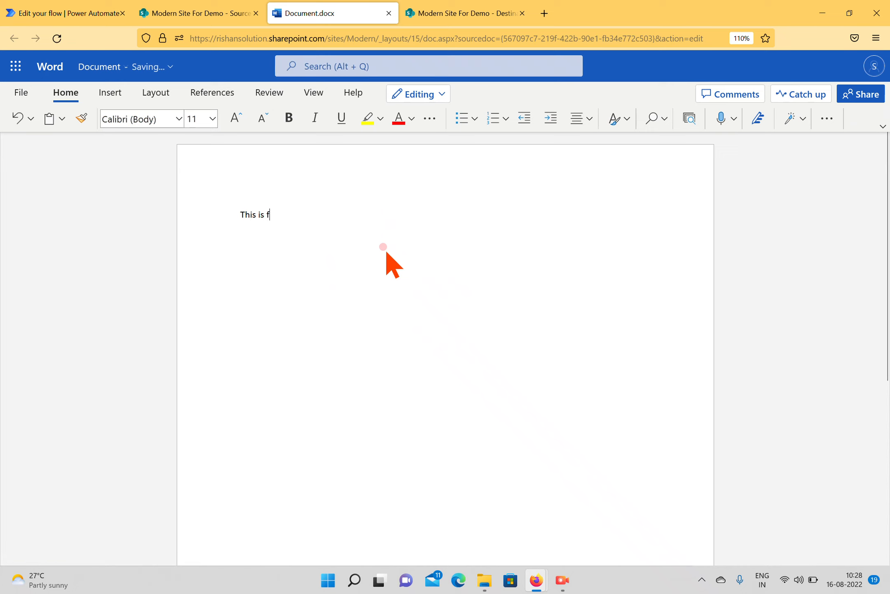
type("or move document")
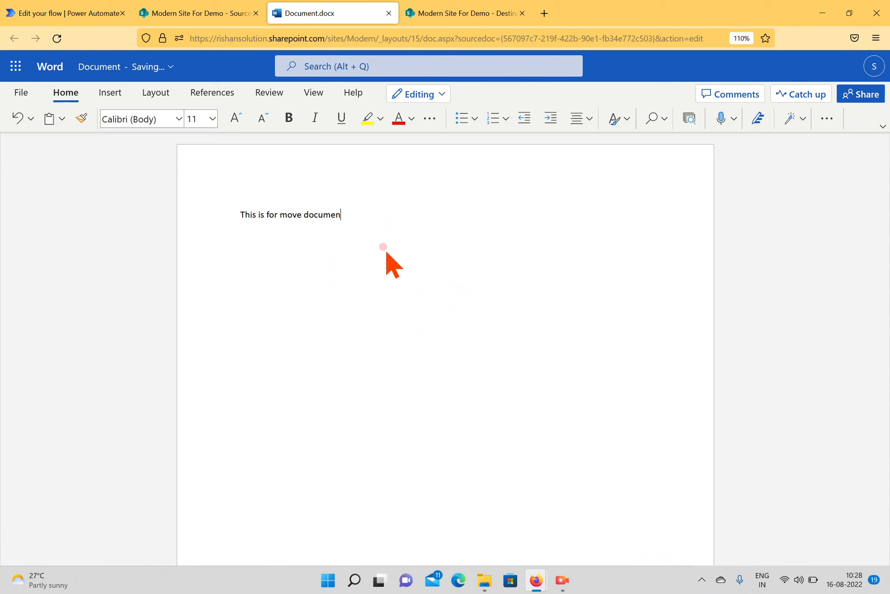
- Rename the new Word document as Test3
left_click(147, 74)
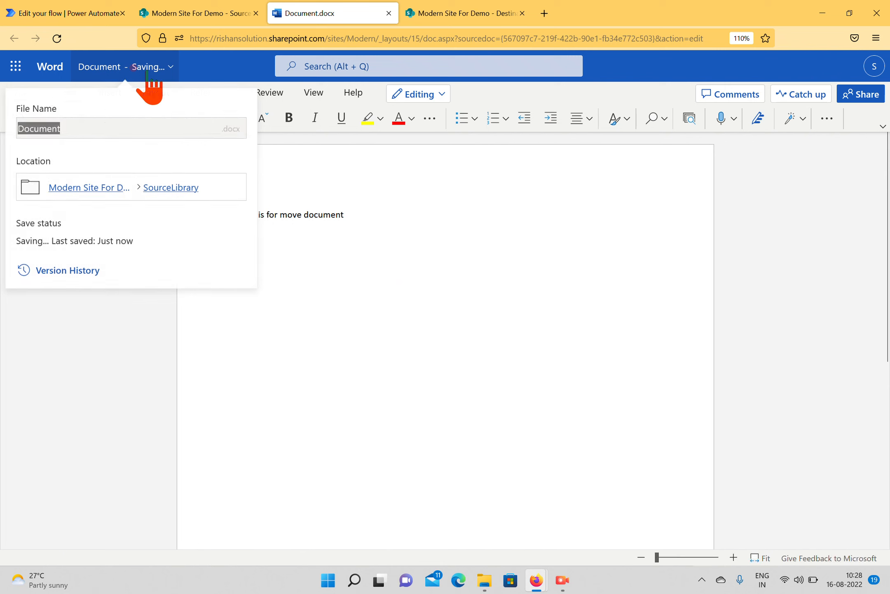
left_click(81, 131)
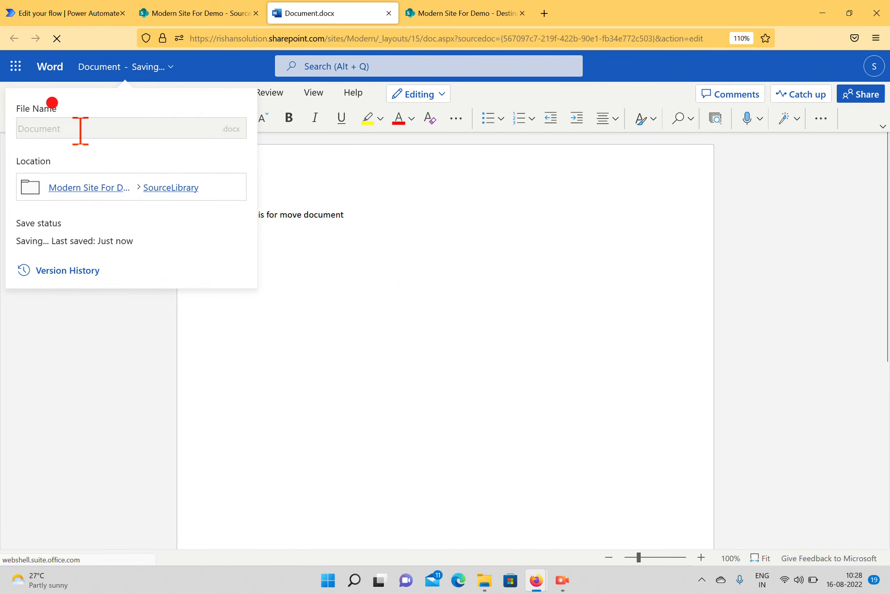
left_click(404, 365)
left_click(99, 70)
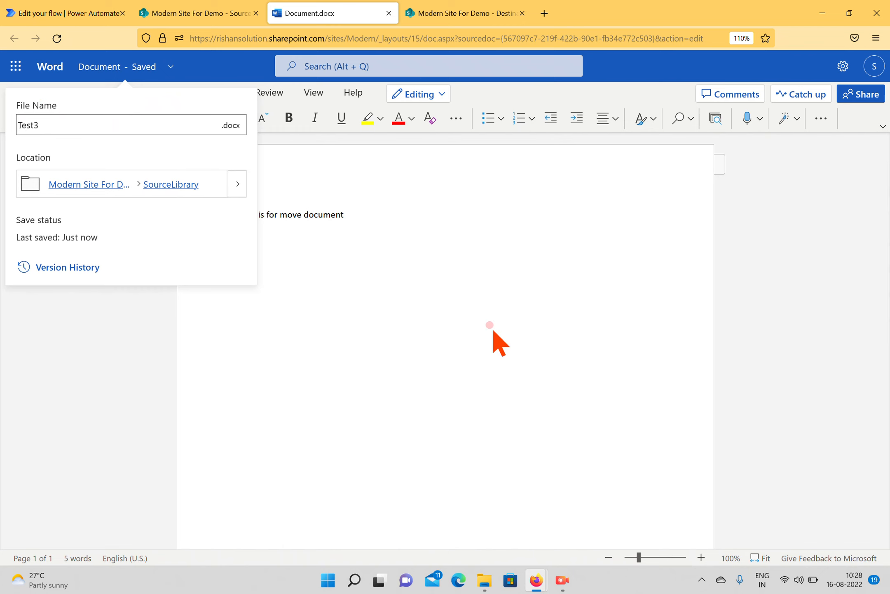
left_click(468, 314)
- Refresh SourceLibrary and run the Movedocuments flow on Test3.docx
left_click(181, 12)
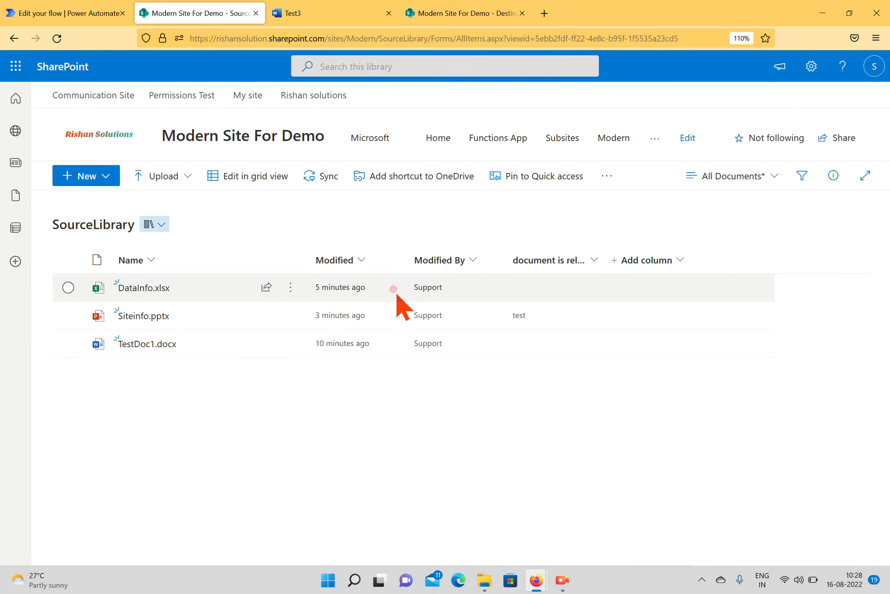
left_click(62, 40)
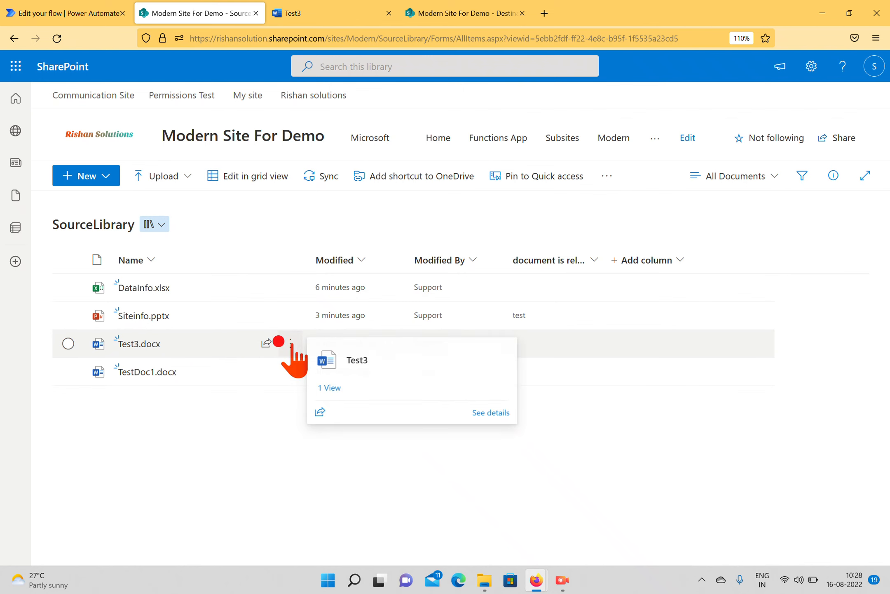
left_click(291, 343)
left_click(351, 357)
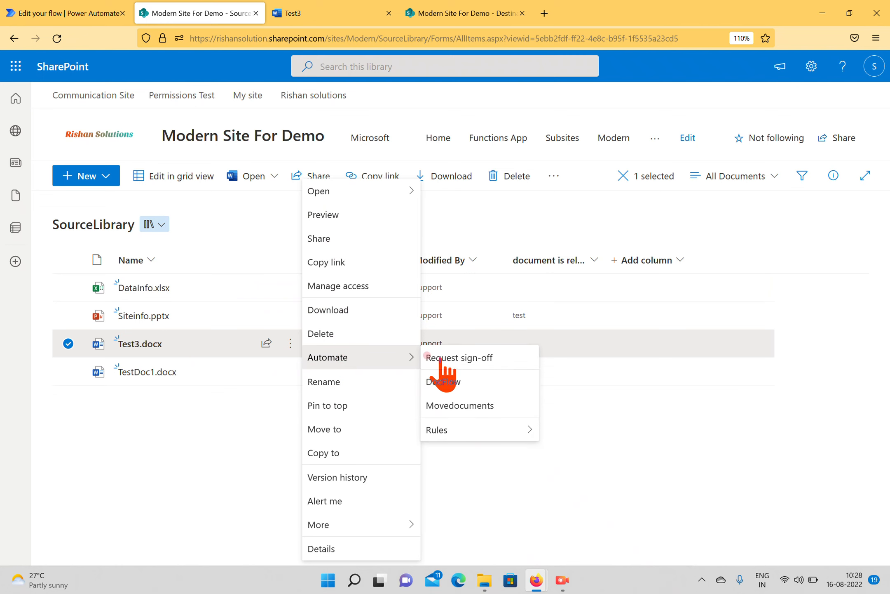
left_click(476, 405)
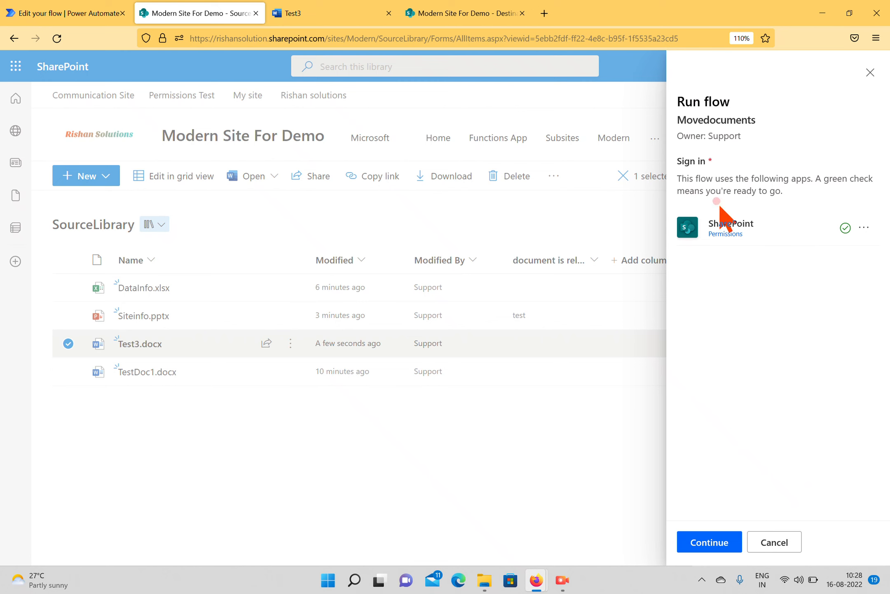
left_click(694, 545)
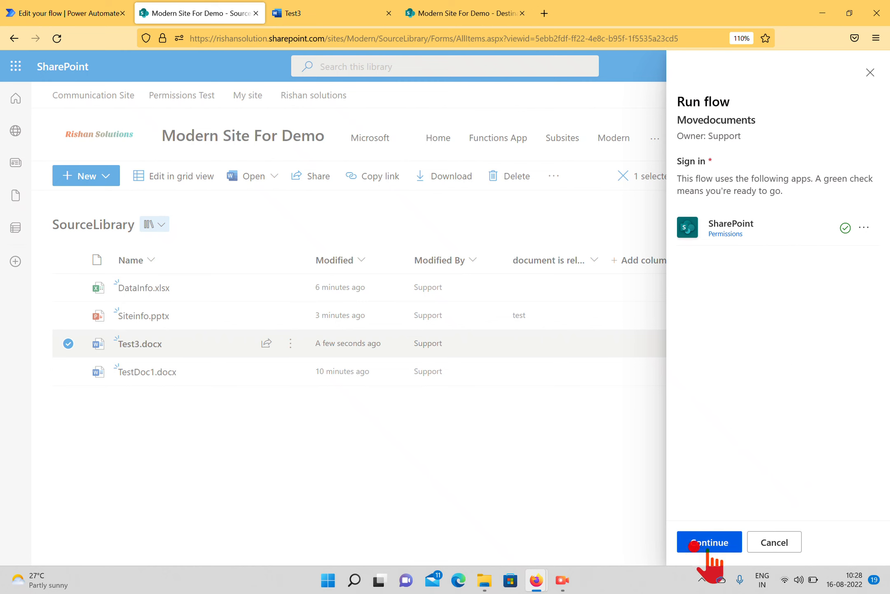
left_click(707, 548)
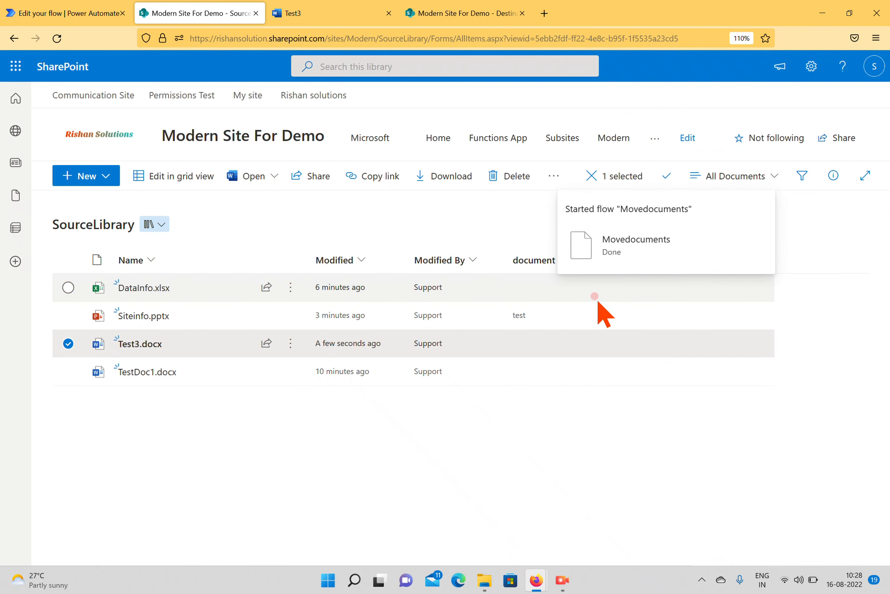
- Refresh SourceLibrary and DestinationLibrary to check whether Test3.docx has been moved
left_click(57, 38)
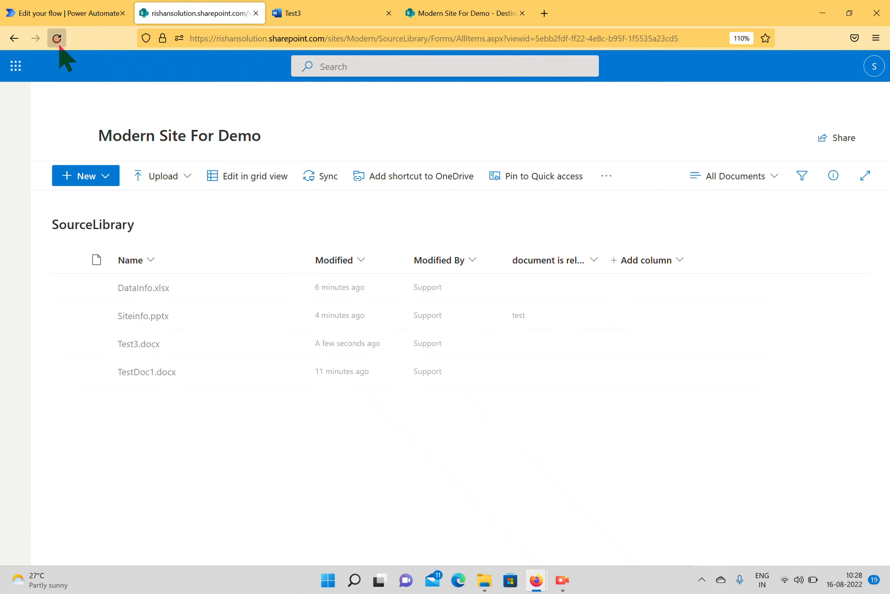
left_click(499, 12)
left_click(56, 38)
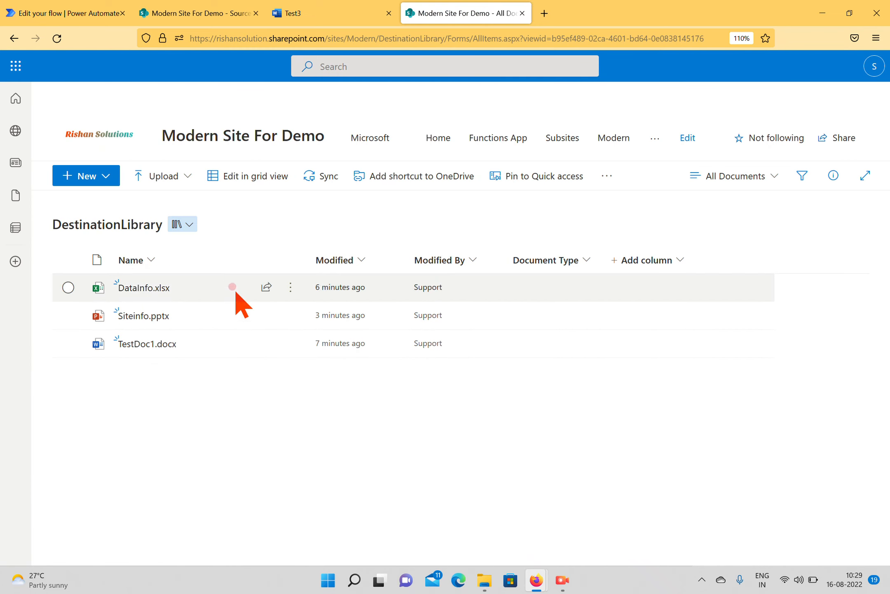
- Close the Test3 document and examine the error details of the latest Movedocuments run in Power Automate
left_click(81, 17)
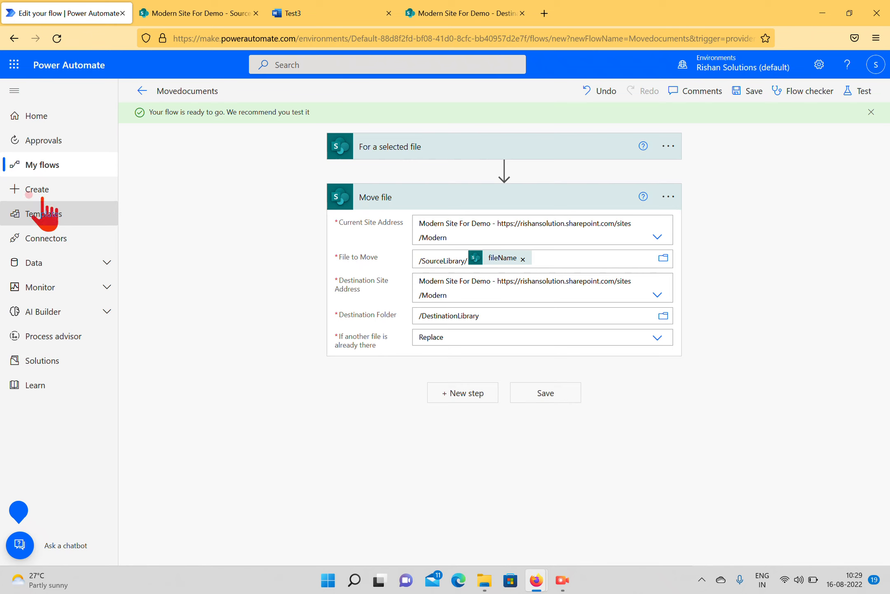
left_click(48, 164)
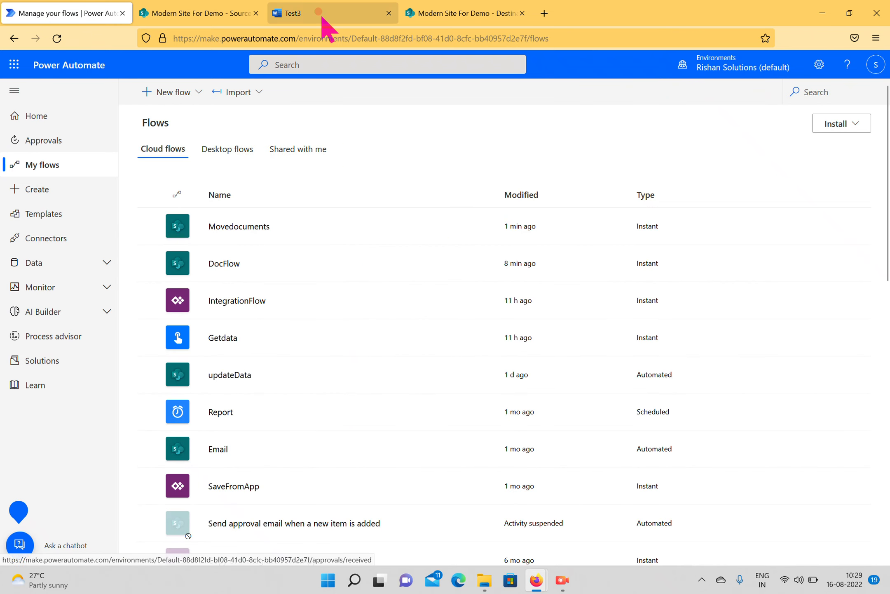
left_click(389, 13)
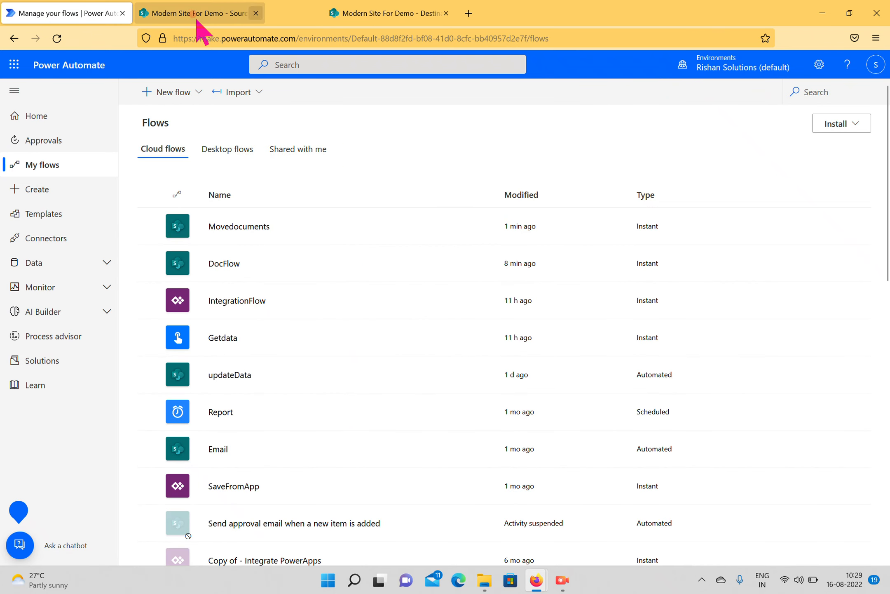
left_click(188, 12)
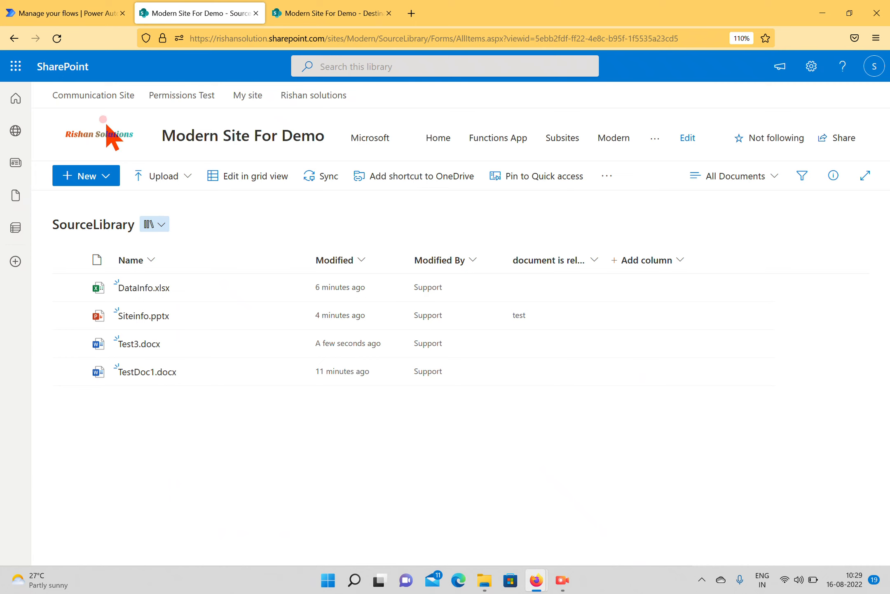
left_click(83, 14)
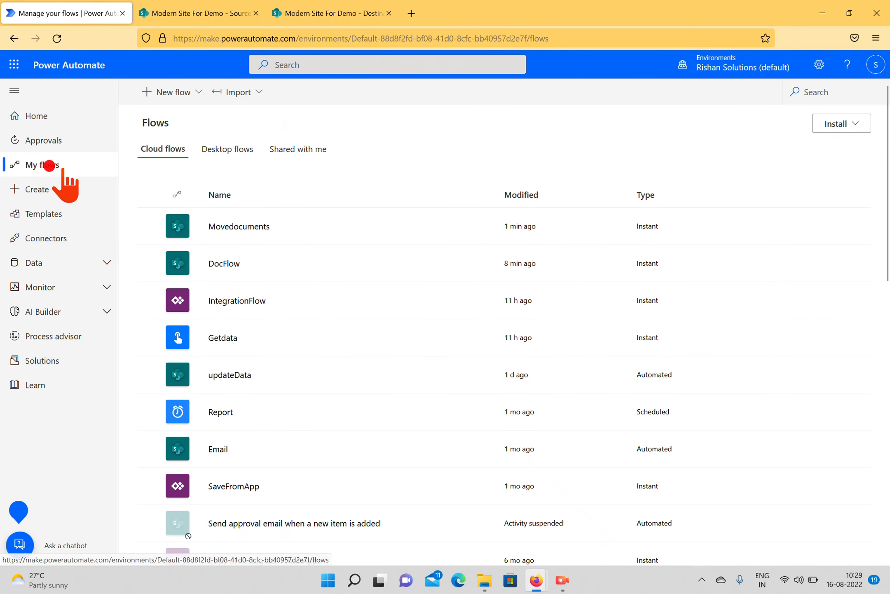
left_click(247, 224)
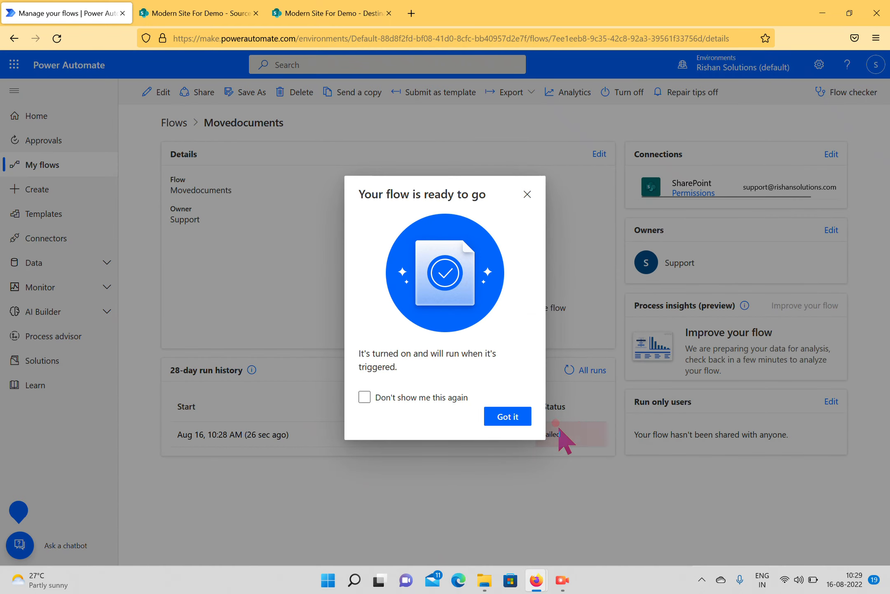
left_click(510, 418)
left_click(233, 434)
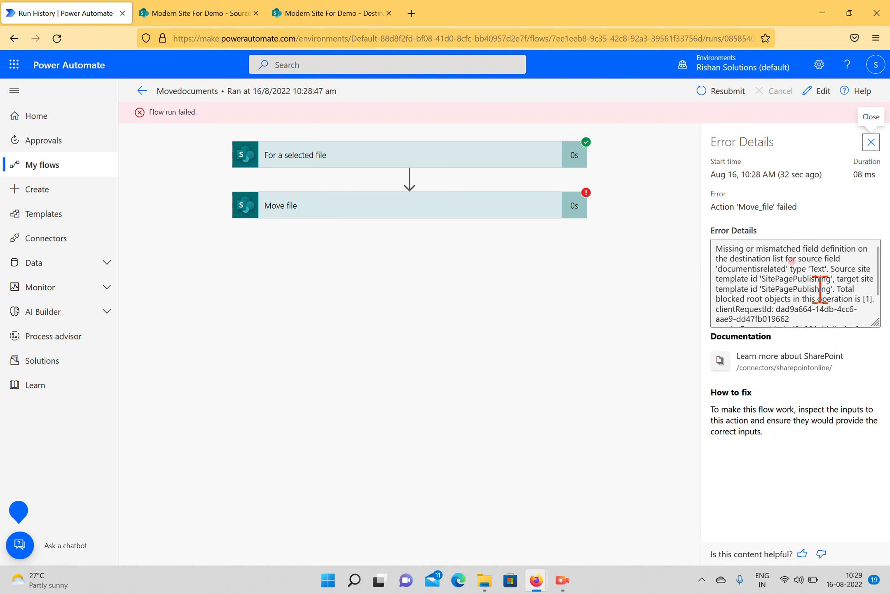
- Compare the columns of DestinationLibrary with those of SourceLibrary in SharePoint
left_click(307, 14)
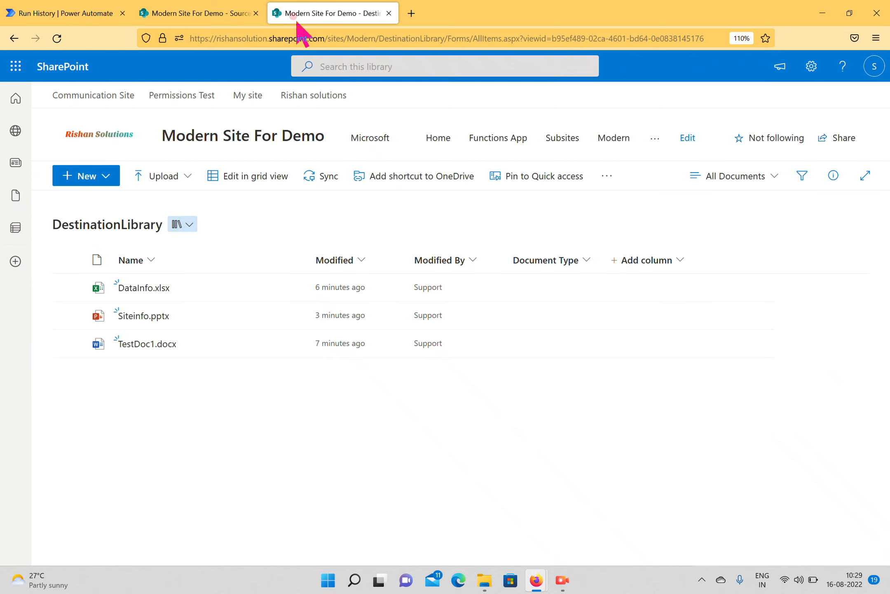
left_click(183, 15)
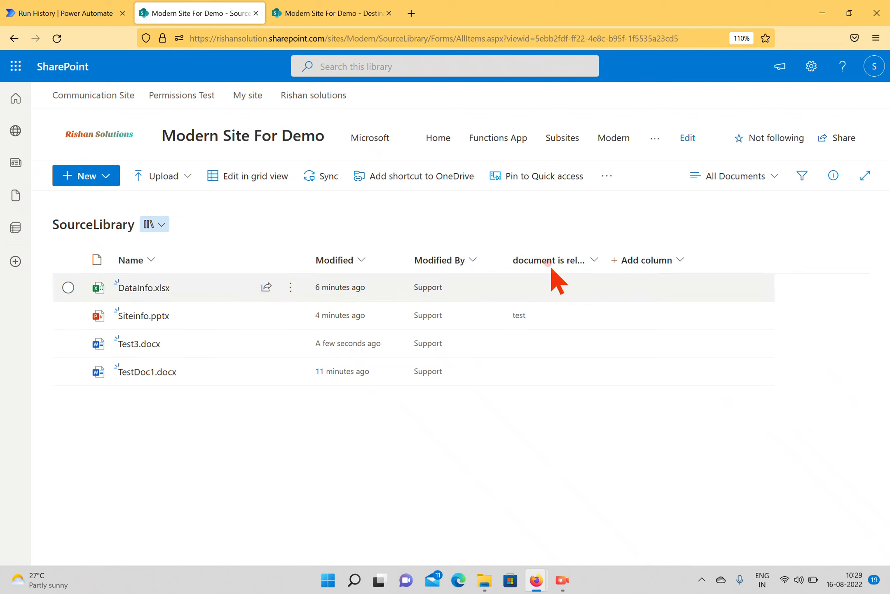
left_click(308, 14)
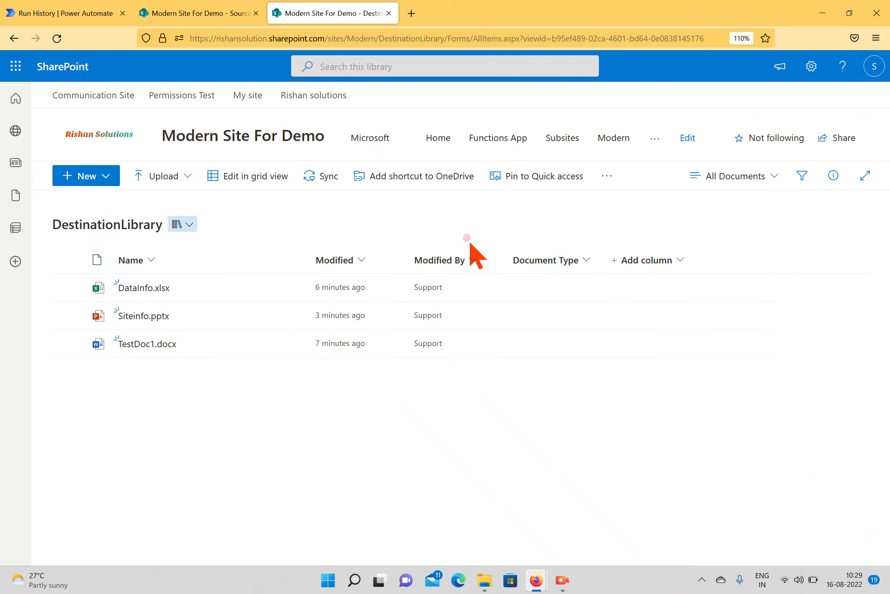
left_click(206, 20)
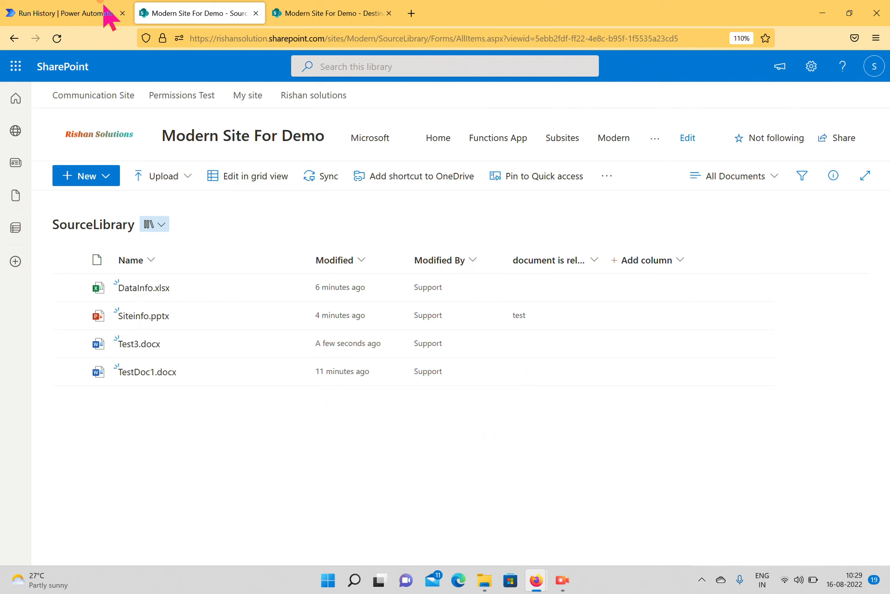
- Start creating a single line of text column in DestinationLibrary
left_click(332, 14)
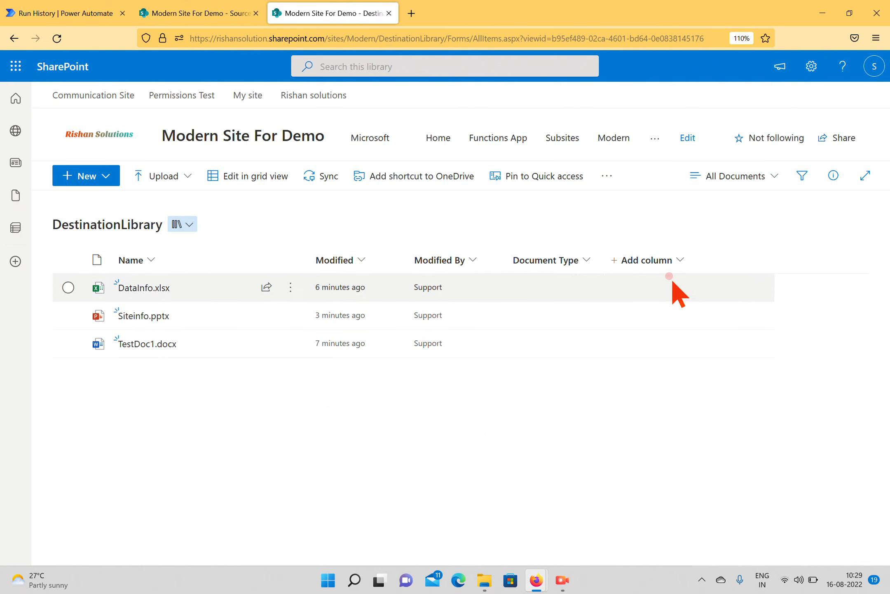
left_click(671, 260)
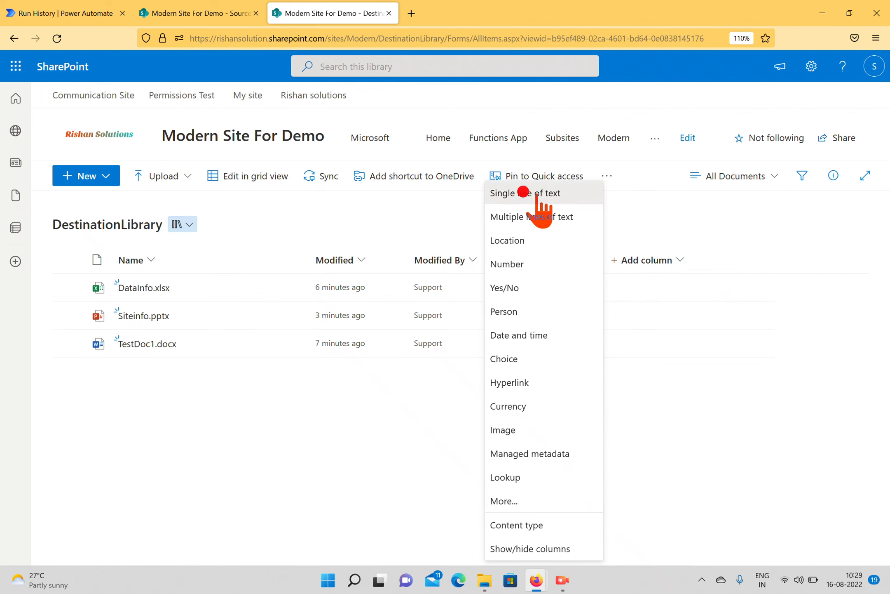
left_click(511, 196)
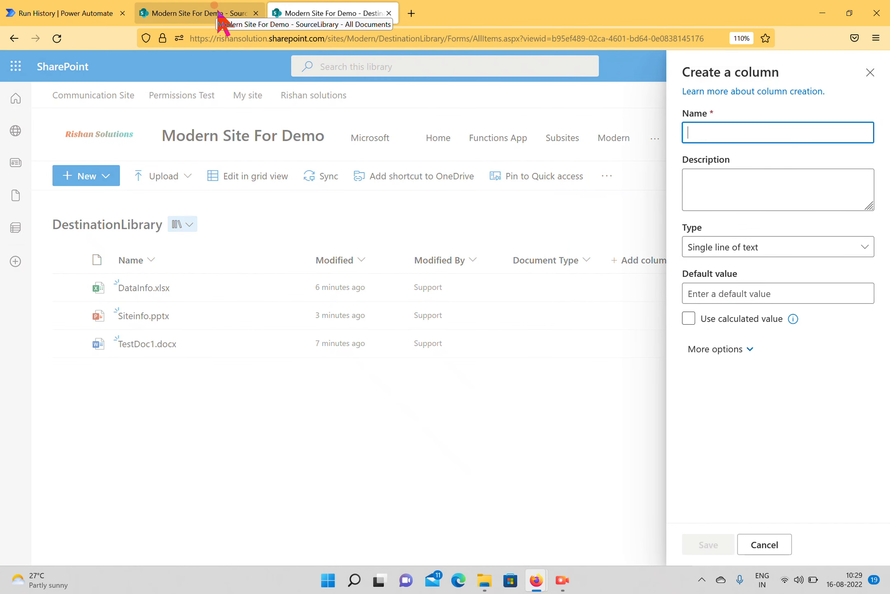
- Copy the full name of the "document is related" column from its edit page in the SourceLibrary library settings
left_click(217, 13)
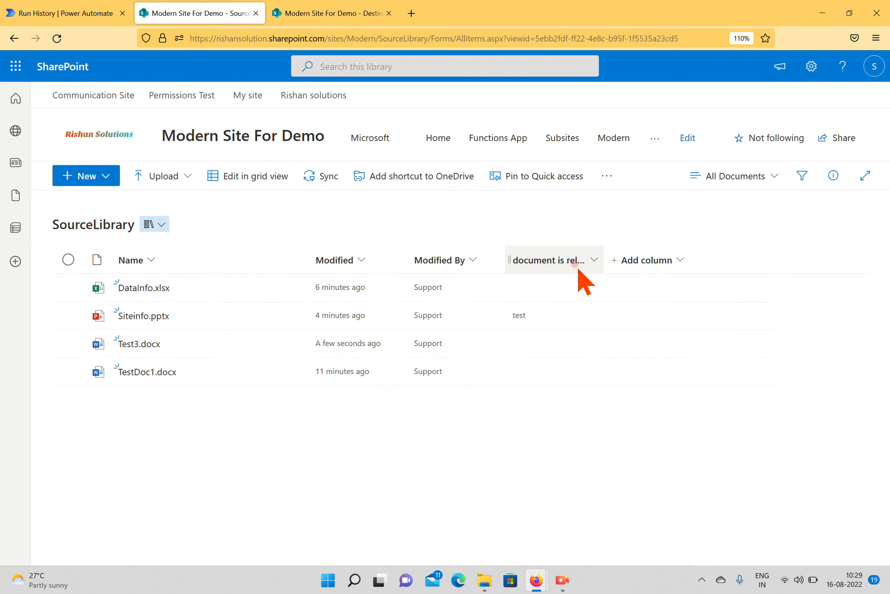
left_click(811, 66)
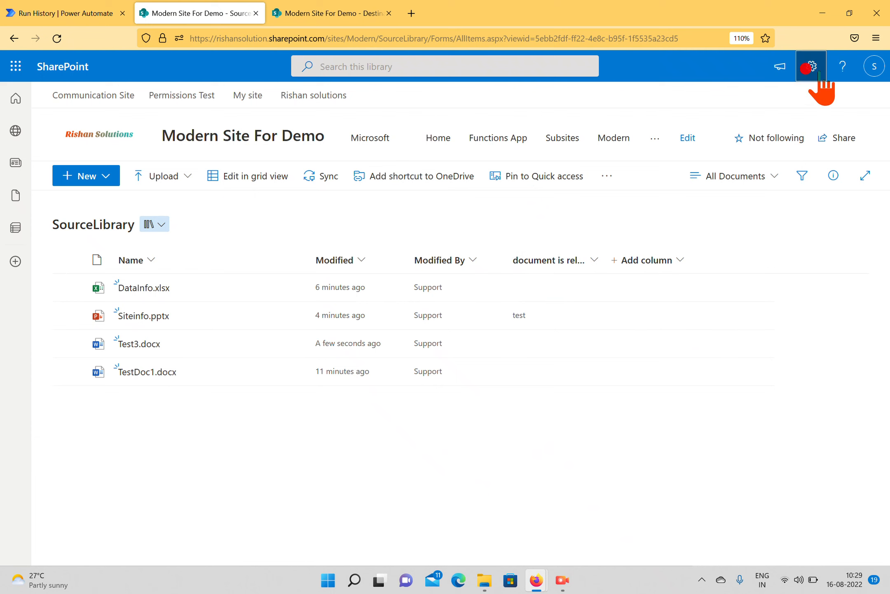
left_click(729, 189)
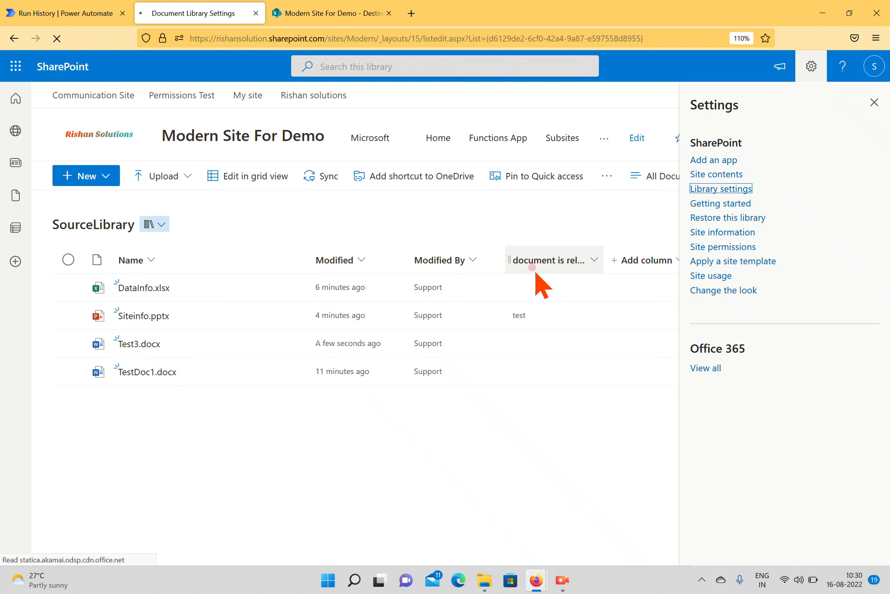
scroll(357, 395, "down", 5)
left_click(203, 230)
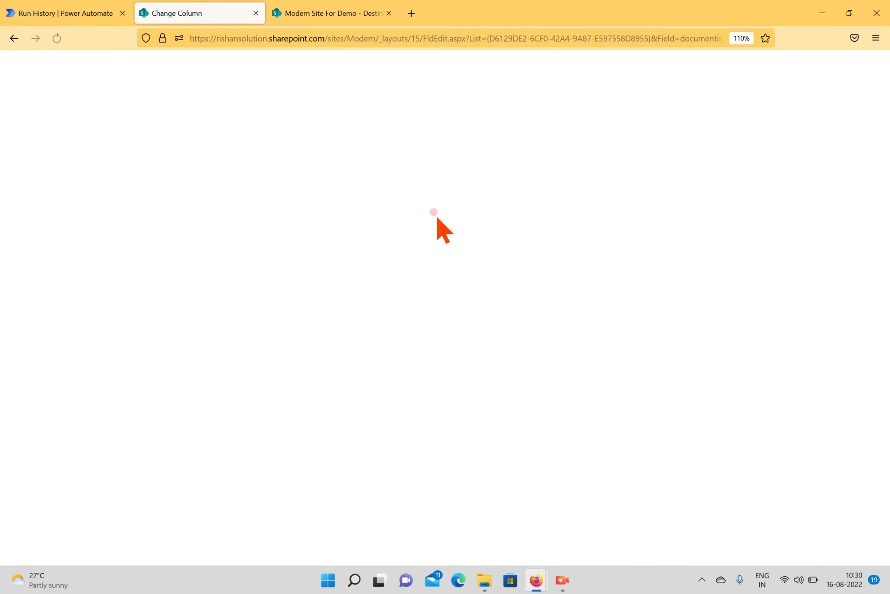
left_click(400, 206)
triple_click(347, 203)
key("ctrl+c")
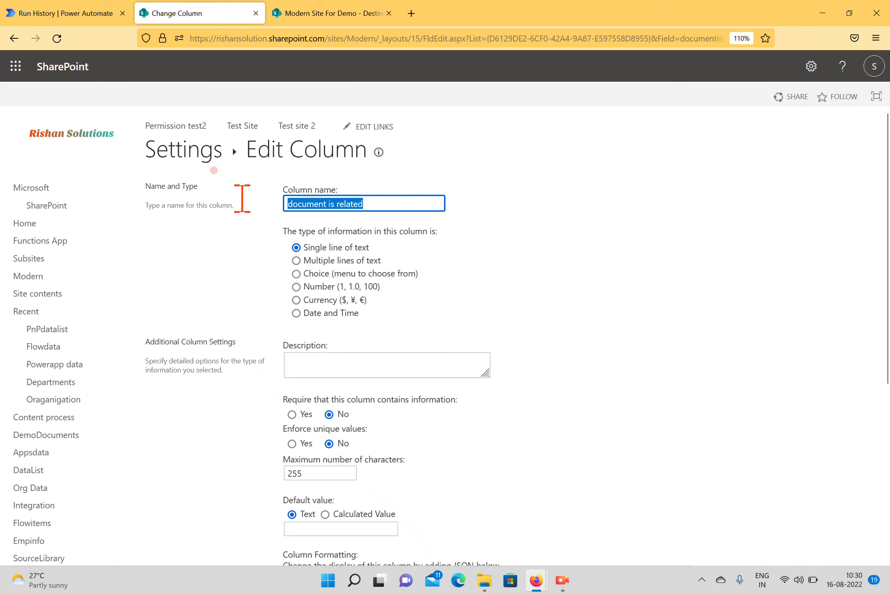
- Name the new DestinationLibrary single line of text column "document is related" and save it
left_click(314, 14)
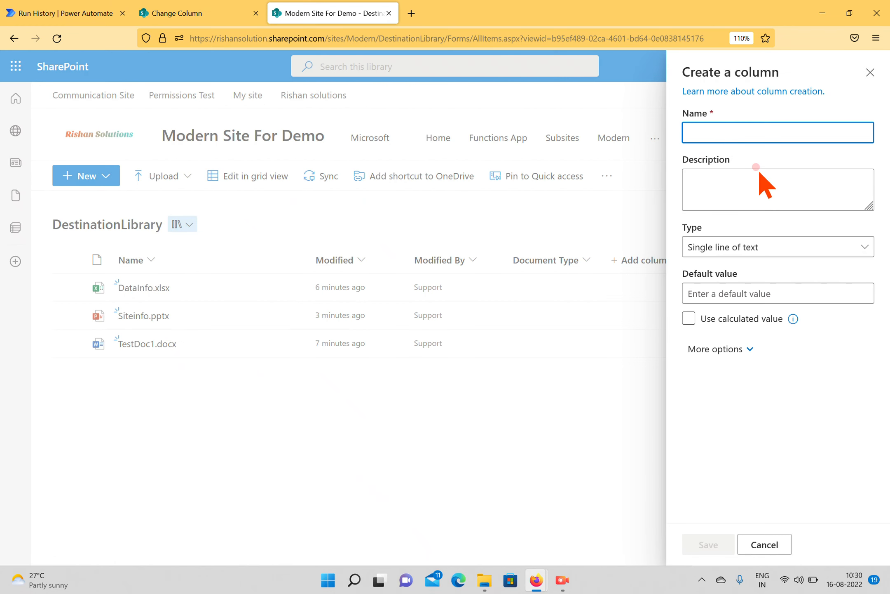
key("ctrl+v")
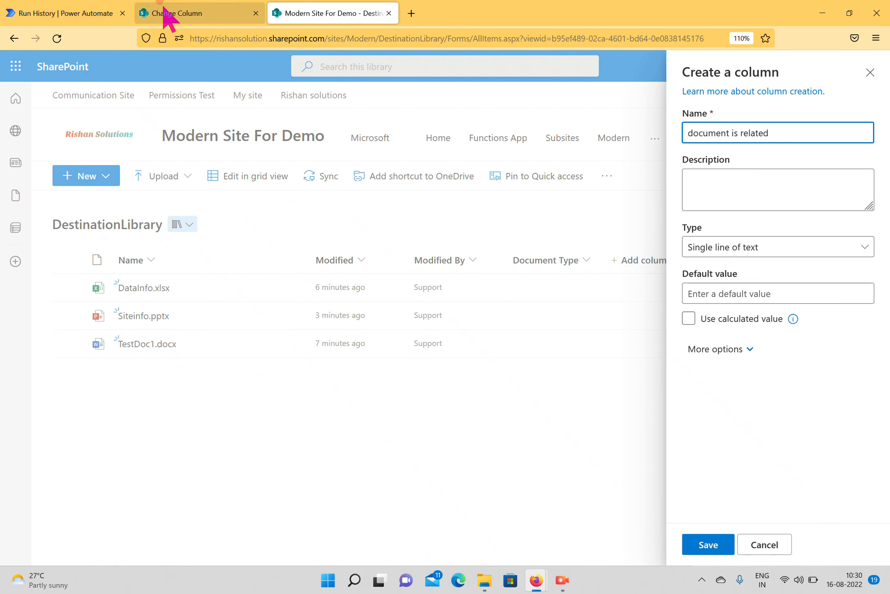
left_click(169, 14)
left_click(333, 8)
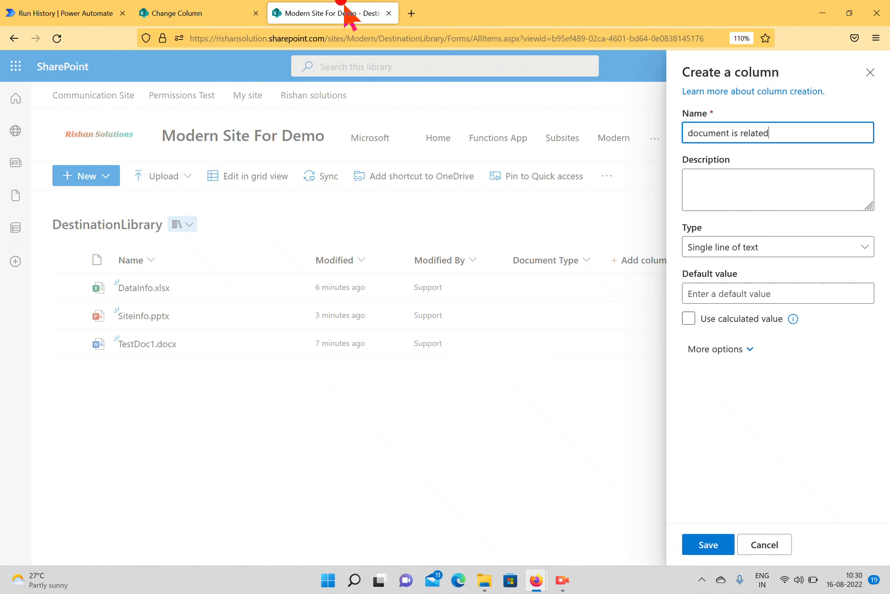
left_click(709, 546)
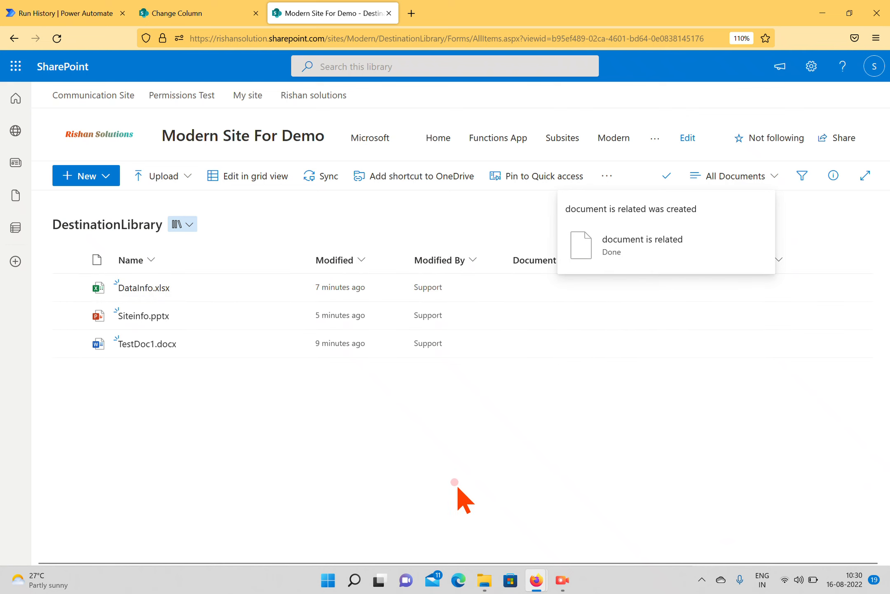
- Return to the SourceLibrary file list and run the Movedocuments flow on Test3.docx
left_click(198, 14)
left_click(205, 158)
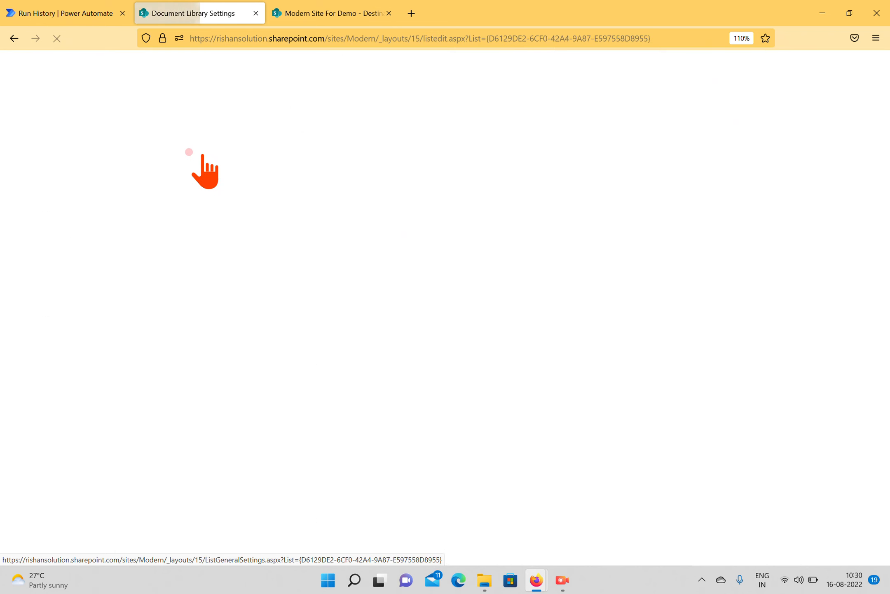
left_click(202, 155)
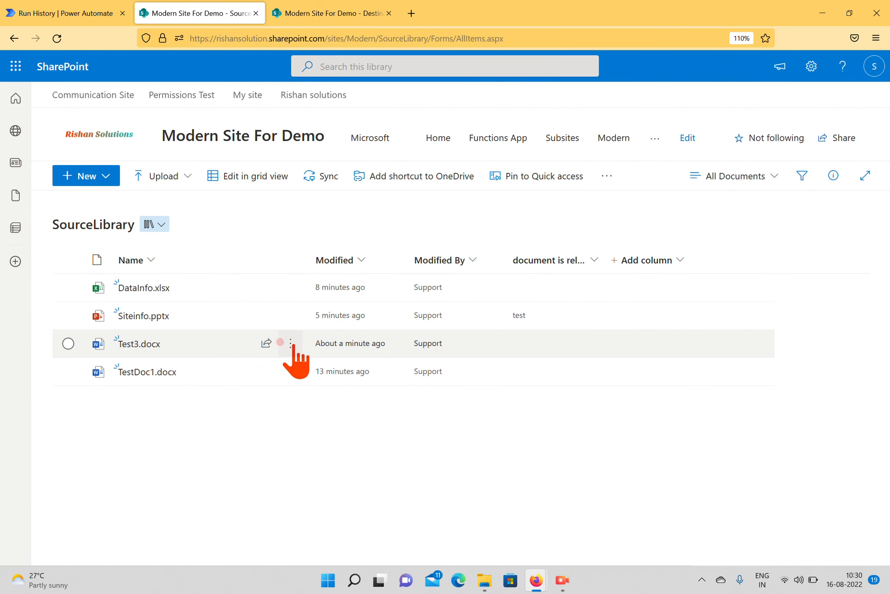
left_click(290, 343)
mouse_move(404, 363)
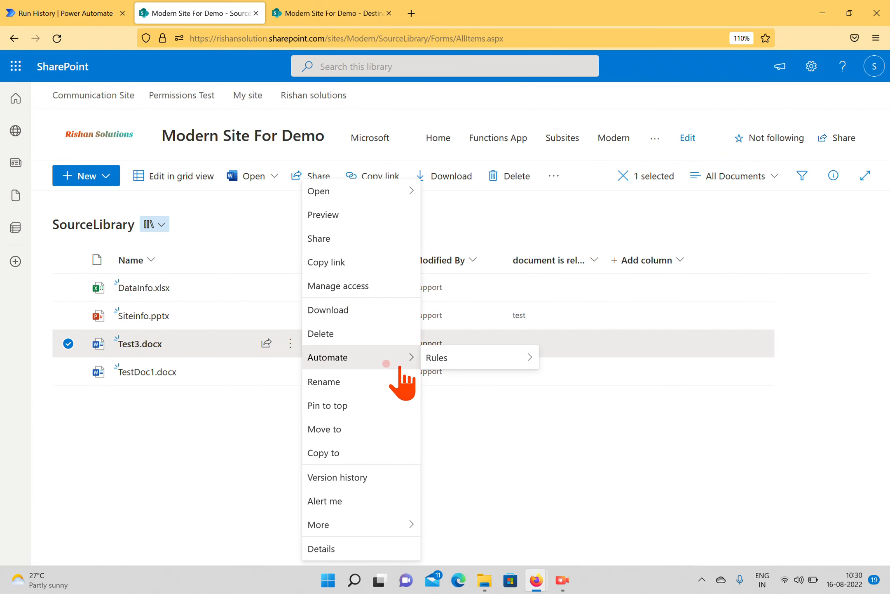
left_click(459, 404)
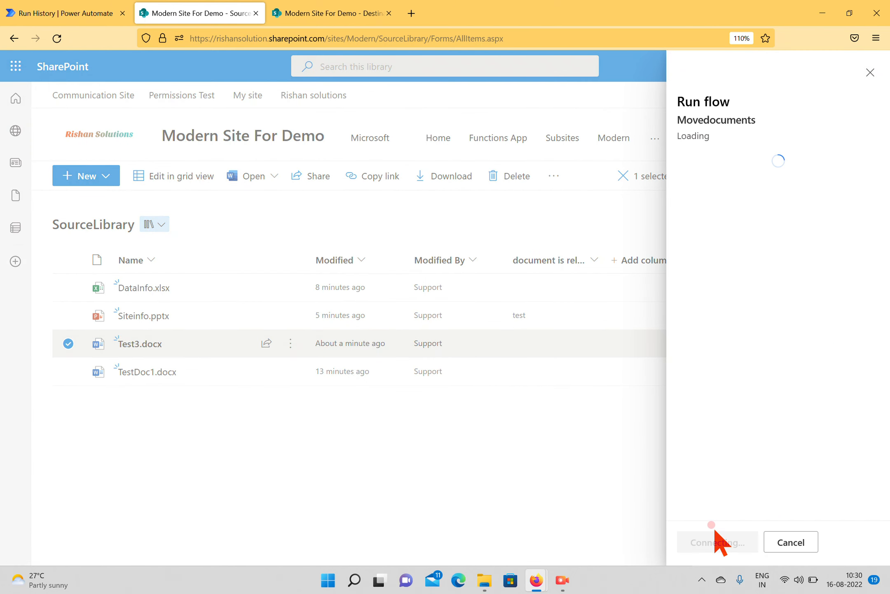
left_click(718, 536)
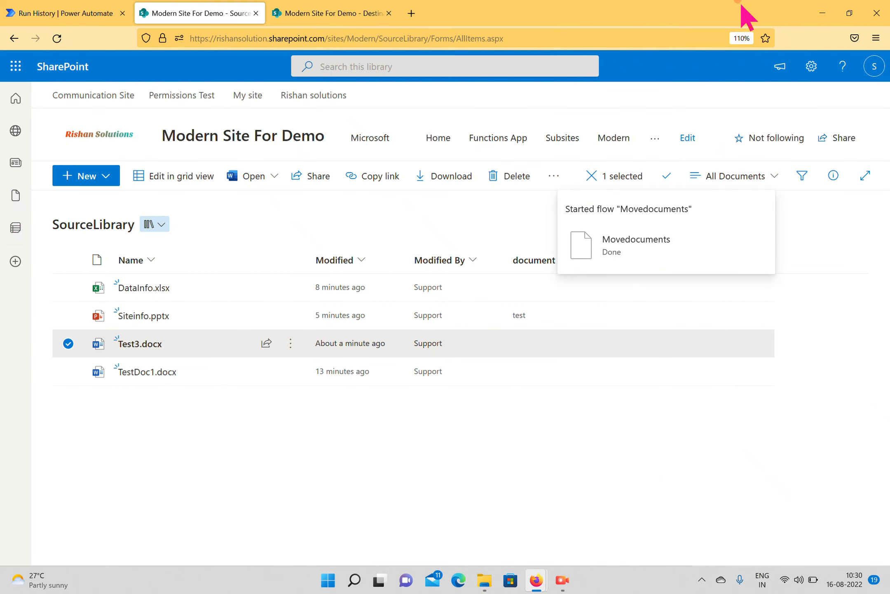
left_click(372, 475)
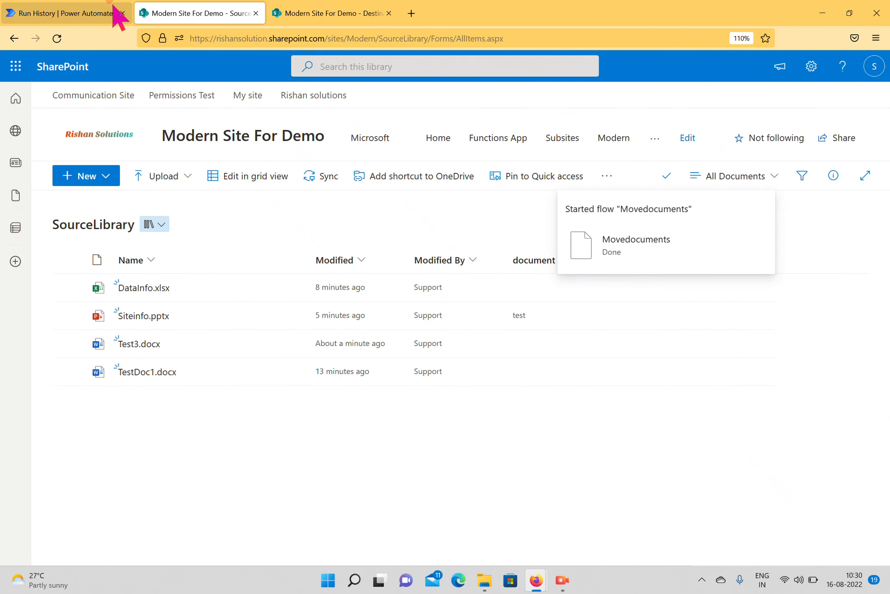
- Reload SourceLibrary and DestinationLibrary to check where Test3.docx is located after the flow run
left_click(57, 38)
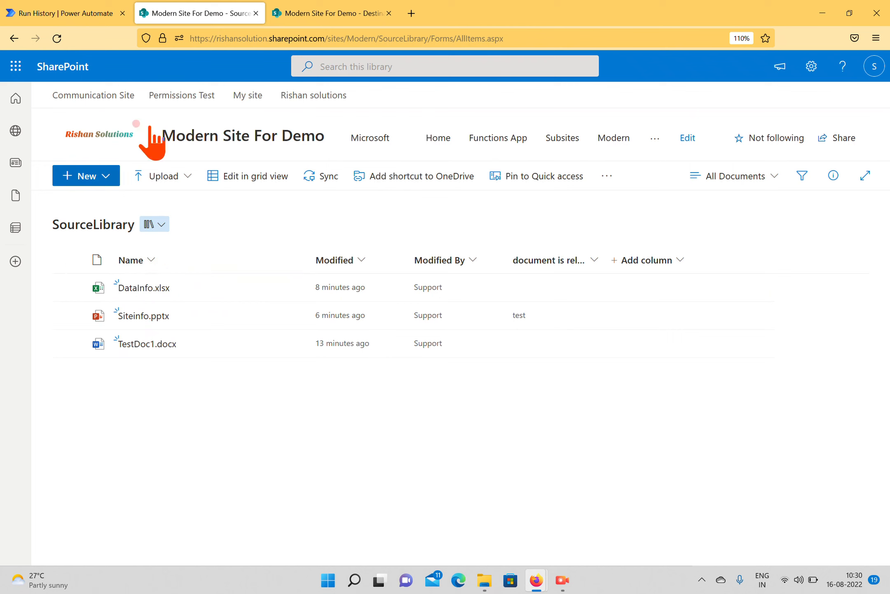
left_click(336, 13)
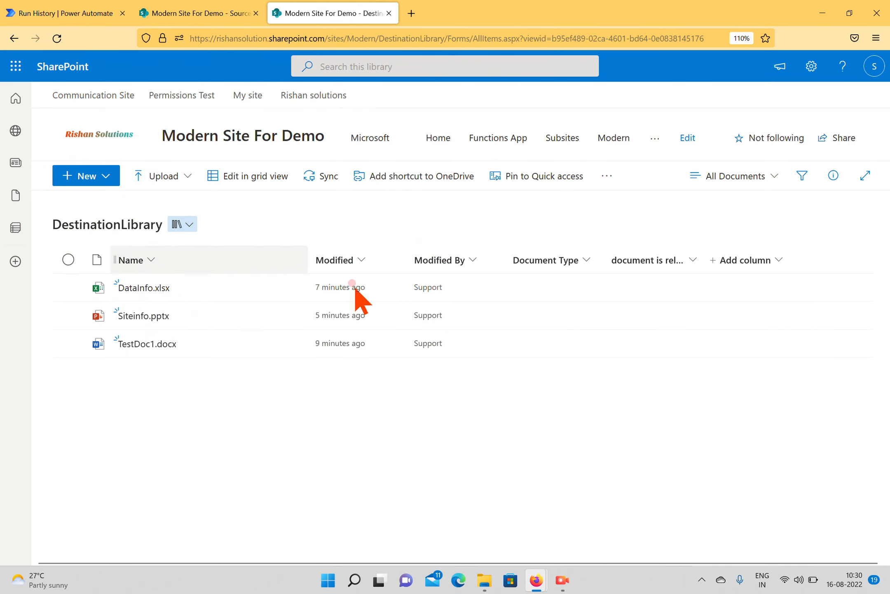
left_click(57, 37)
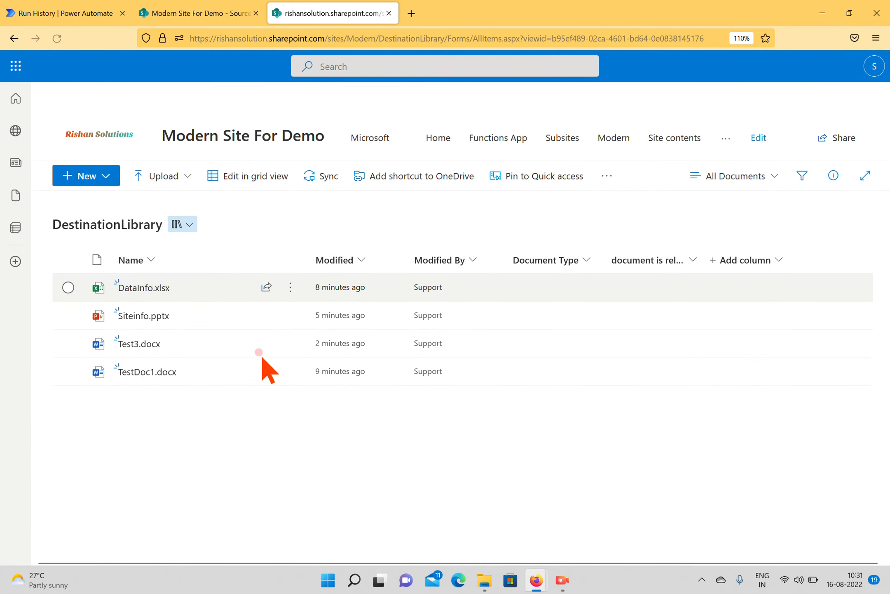
mouse_move(128, 346)
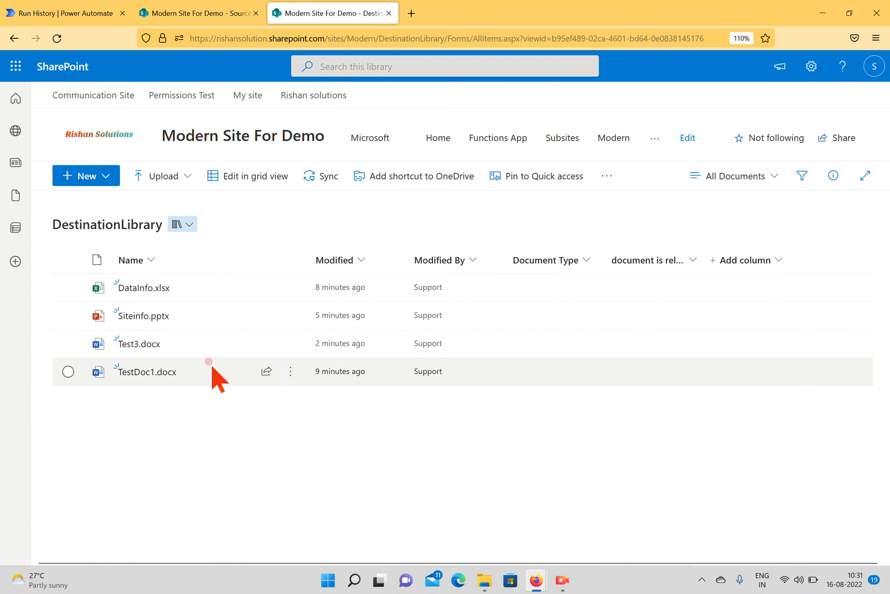
- Compare the files and columns of SourceLibrary and DestinationLibrary, and switch to the Movedocuments run details in Power Automate
left_click(194, 14)
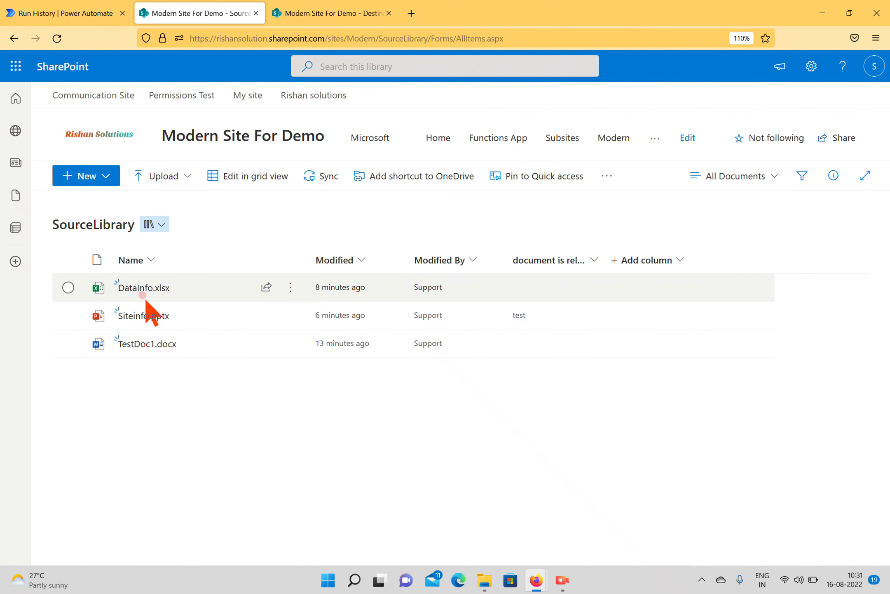
left_click(345, 14)
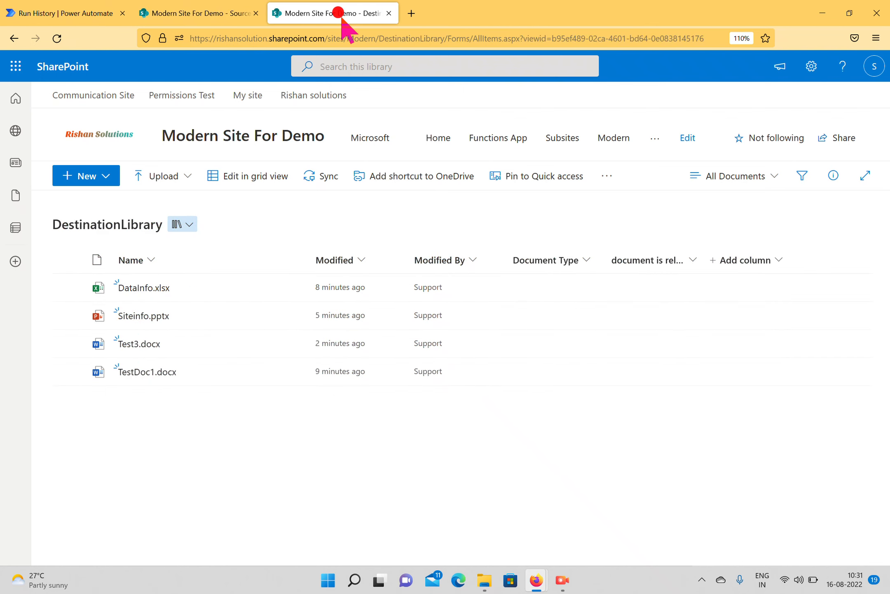
left_click(353, 140)
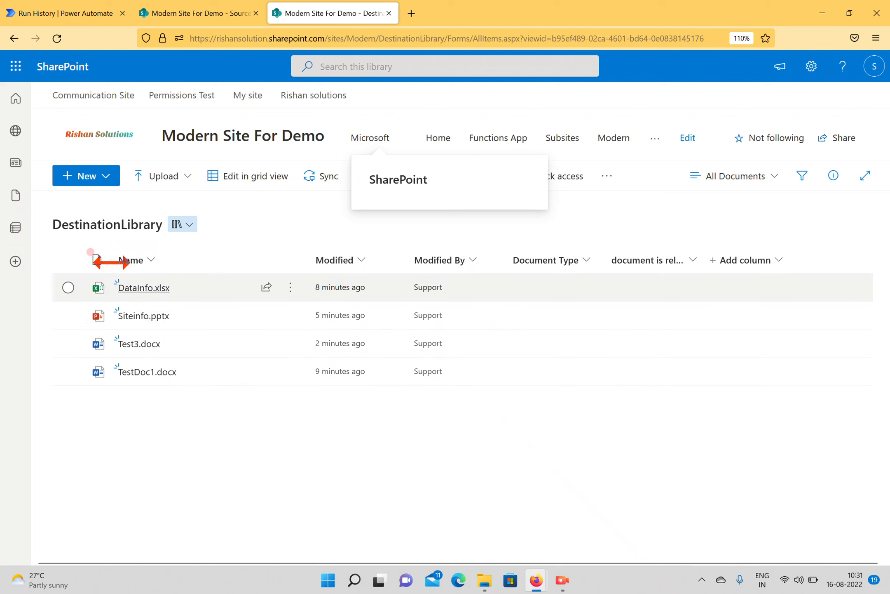
left_click(235, 14)
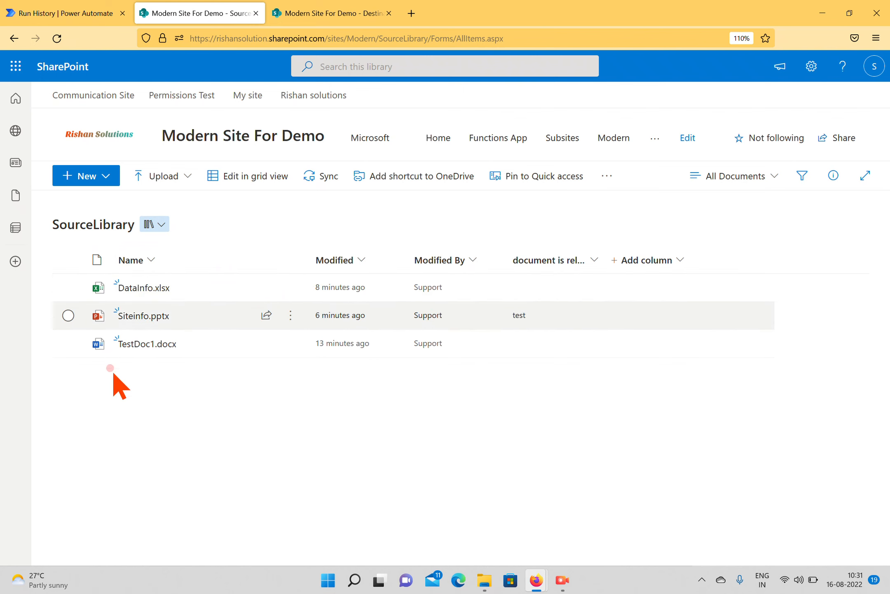
left_click(347, 17)
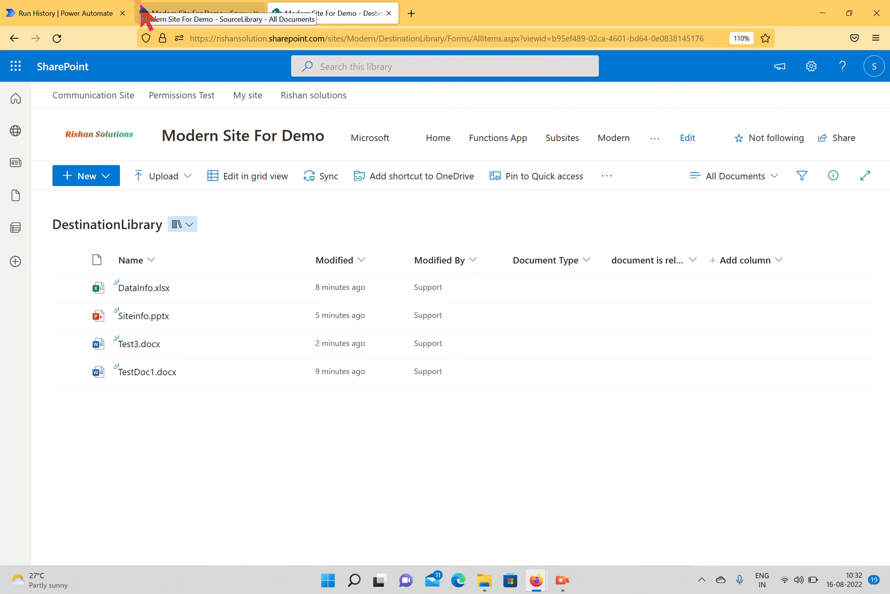
left_click(159, 16)
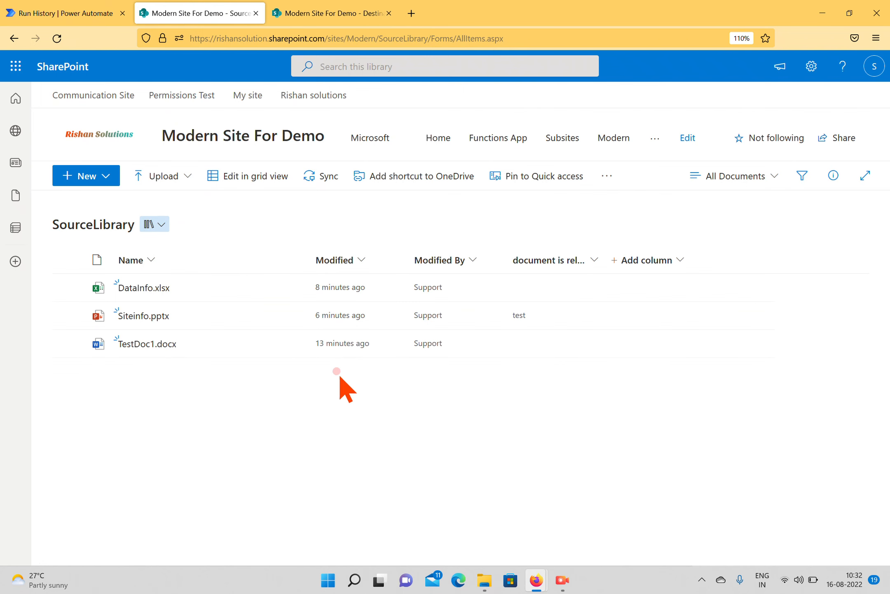
left_click(92, 15)
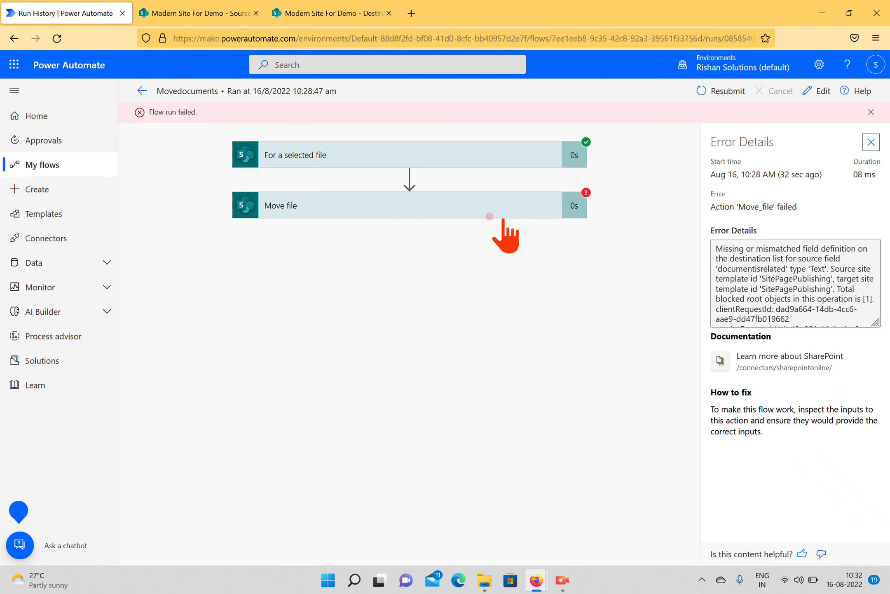